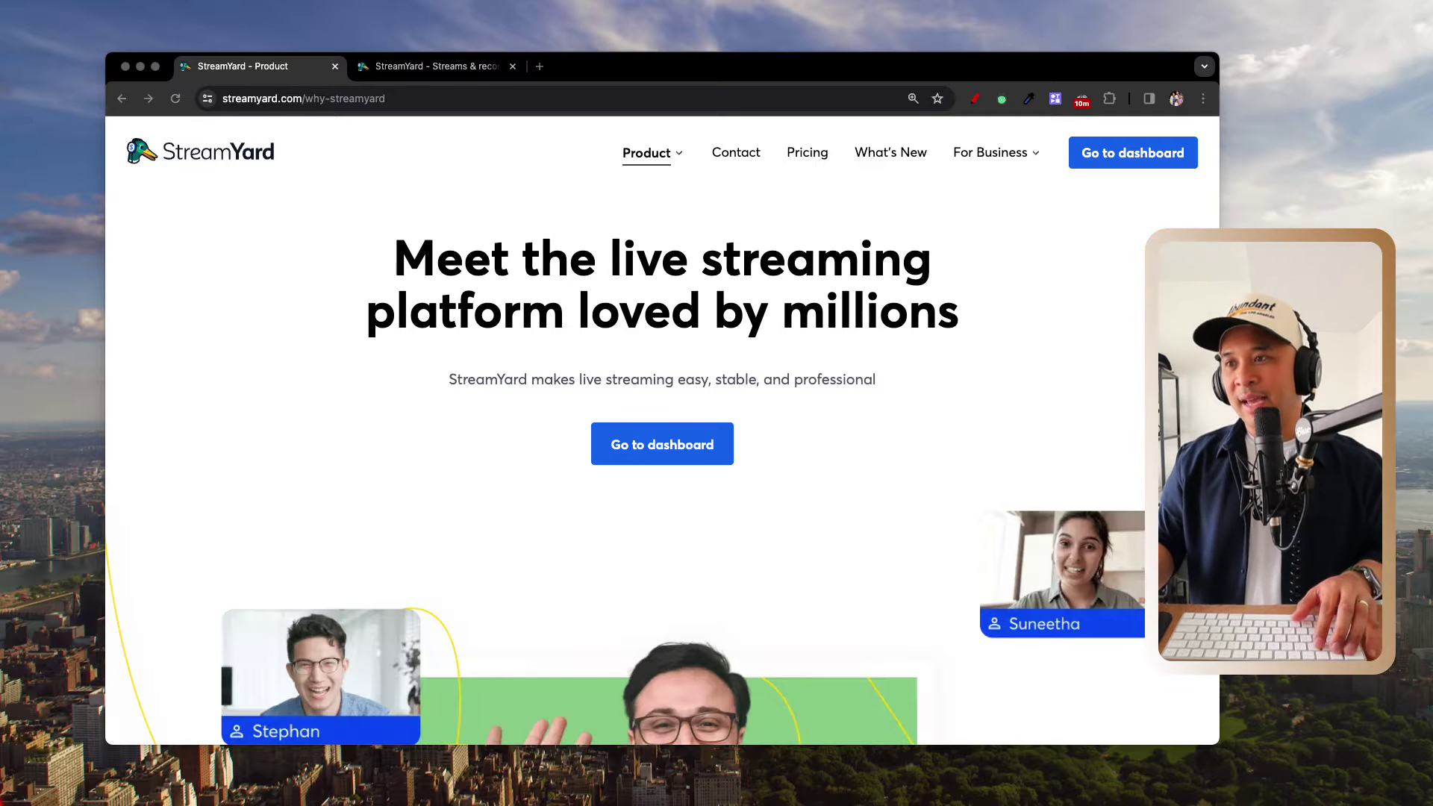
Step: Switch to the 'StreamYard - Streams & recordings' tab and view its three upcoming items
{"action": "scroll", "coordinate": [662, 430], "scroll_direction": "down", "scroll_amount": 5}
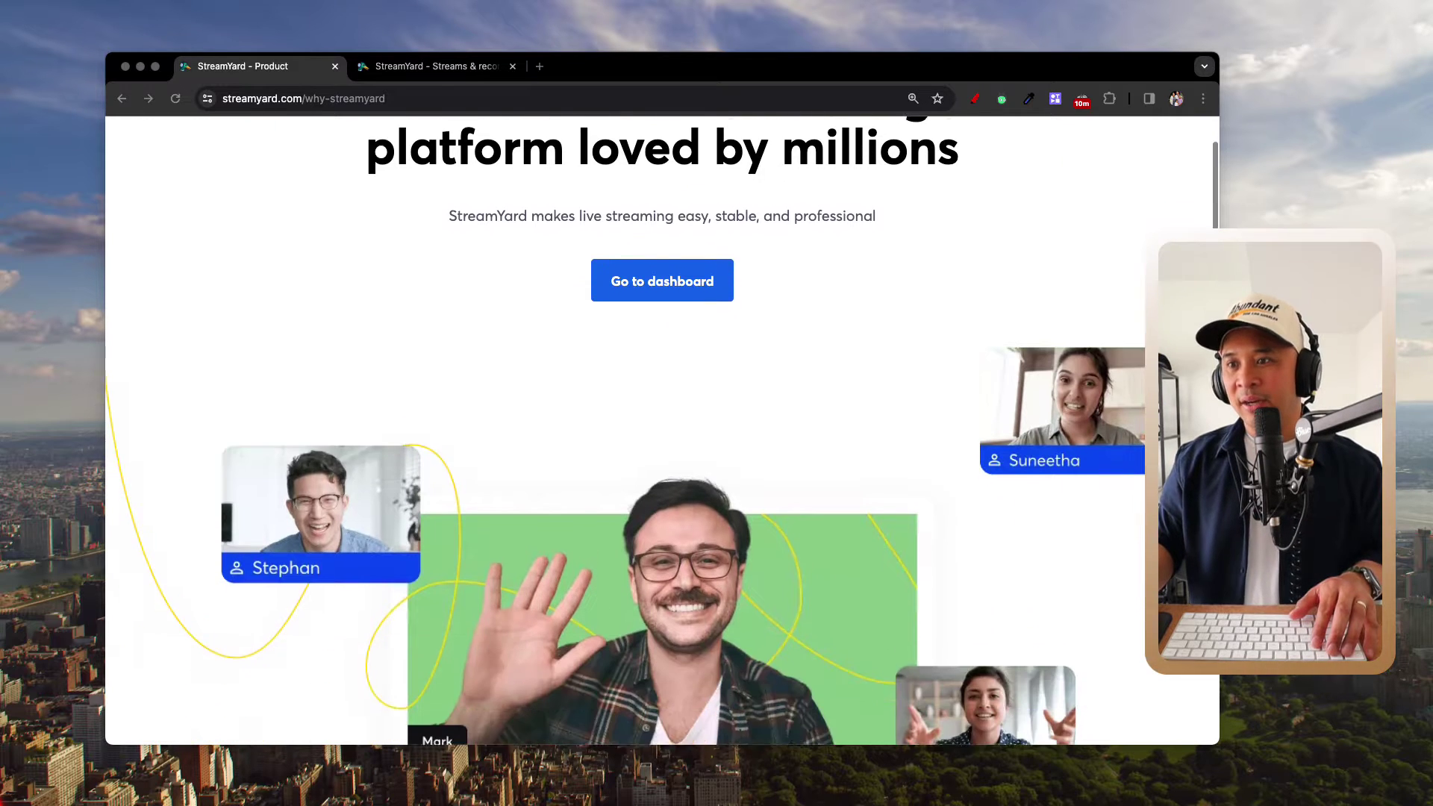
{"action": "scroll", "coordinate": [663, 431], "scroll_direction": "down", "scroll_amount": 6}
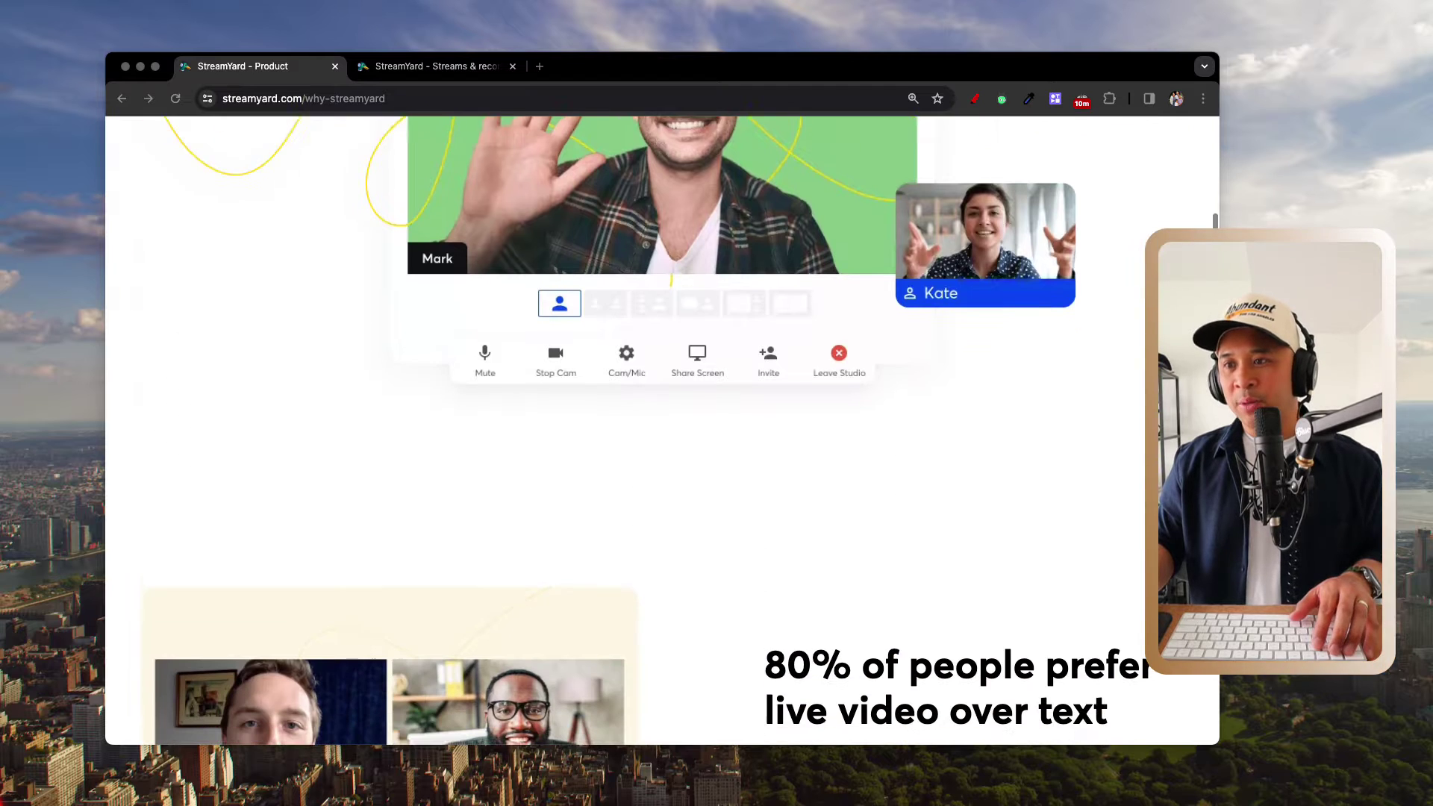
{"action": "scroll", "coordinate": [662, 431], "scroll_direction": "down", "scroll_amount": 3}
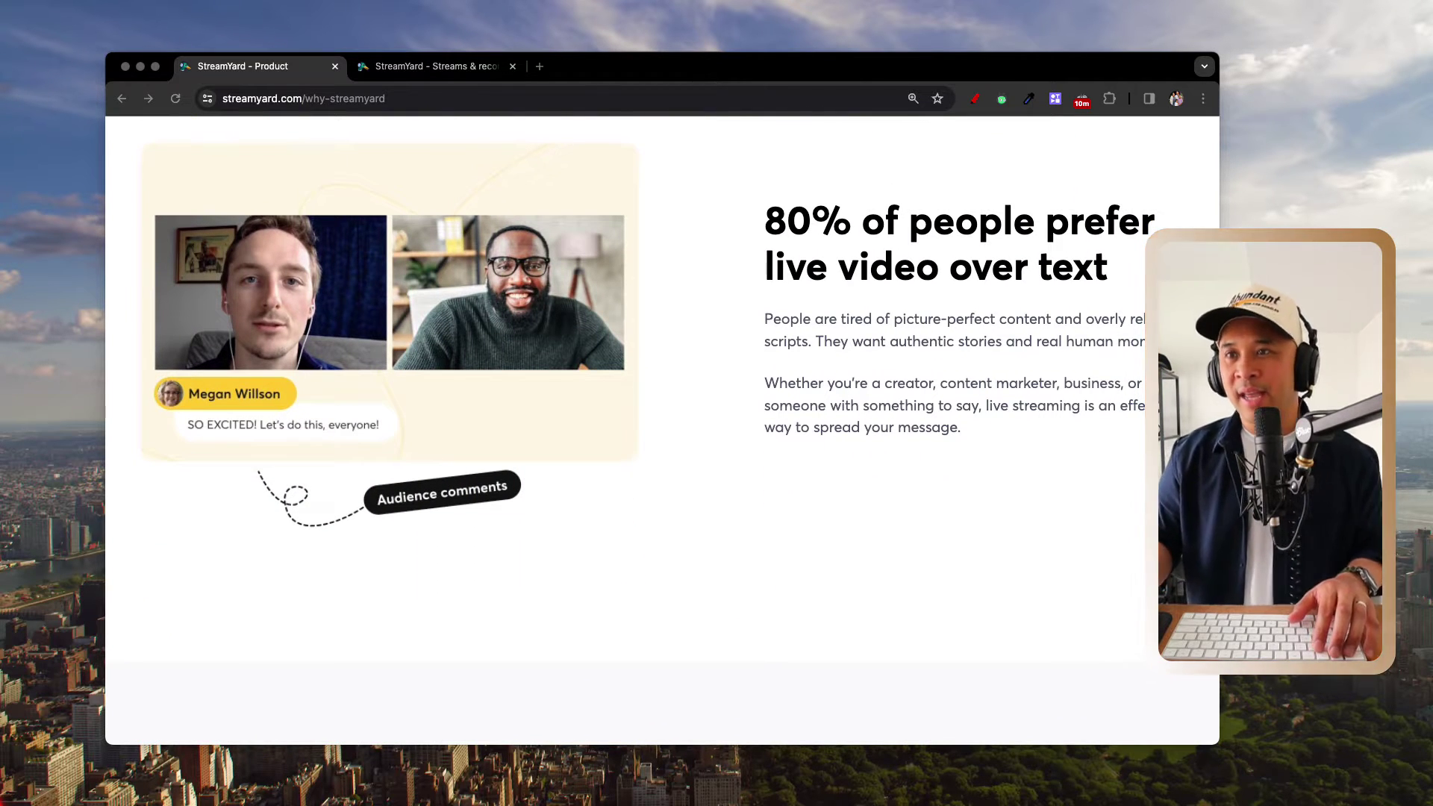
{"action": "scroll", "coordinate": [662, 431], "scroll_direction": "down", "scroll_amount": 3}
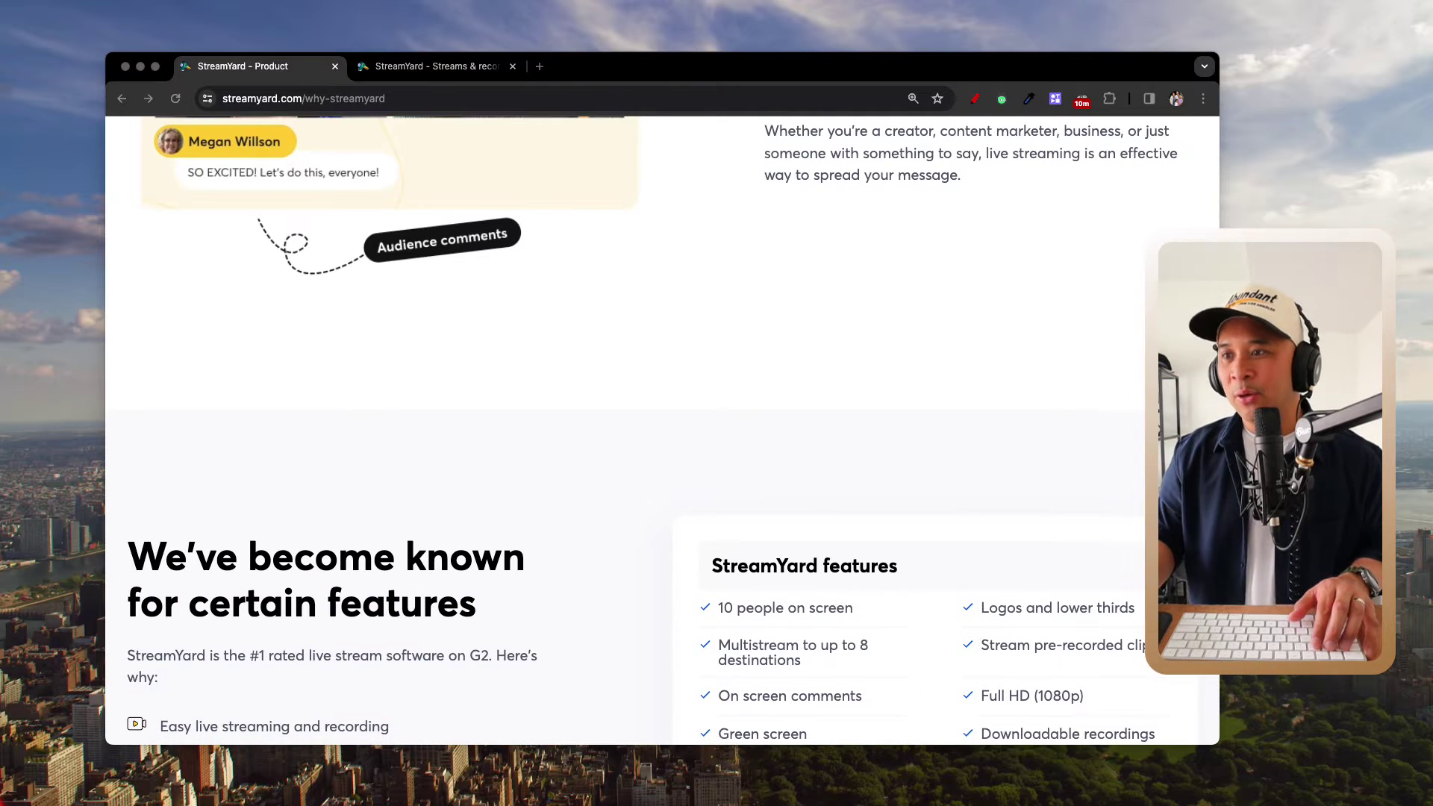
{"action": "scroll", "coordinate": [663, 430], "scroll_direction": "up", "scroll_amount": 6}
{"action": "scroll", "coordinate": [662, 430], "scroll_direction": "up", "scroll_amount": 9}
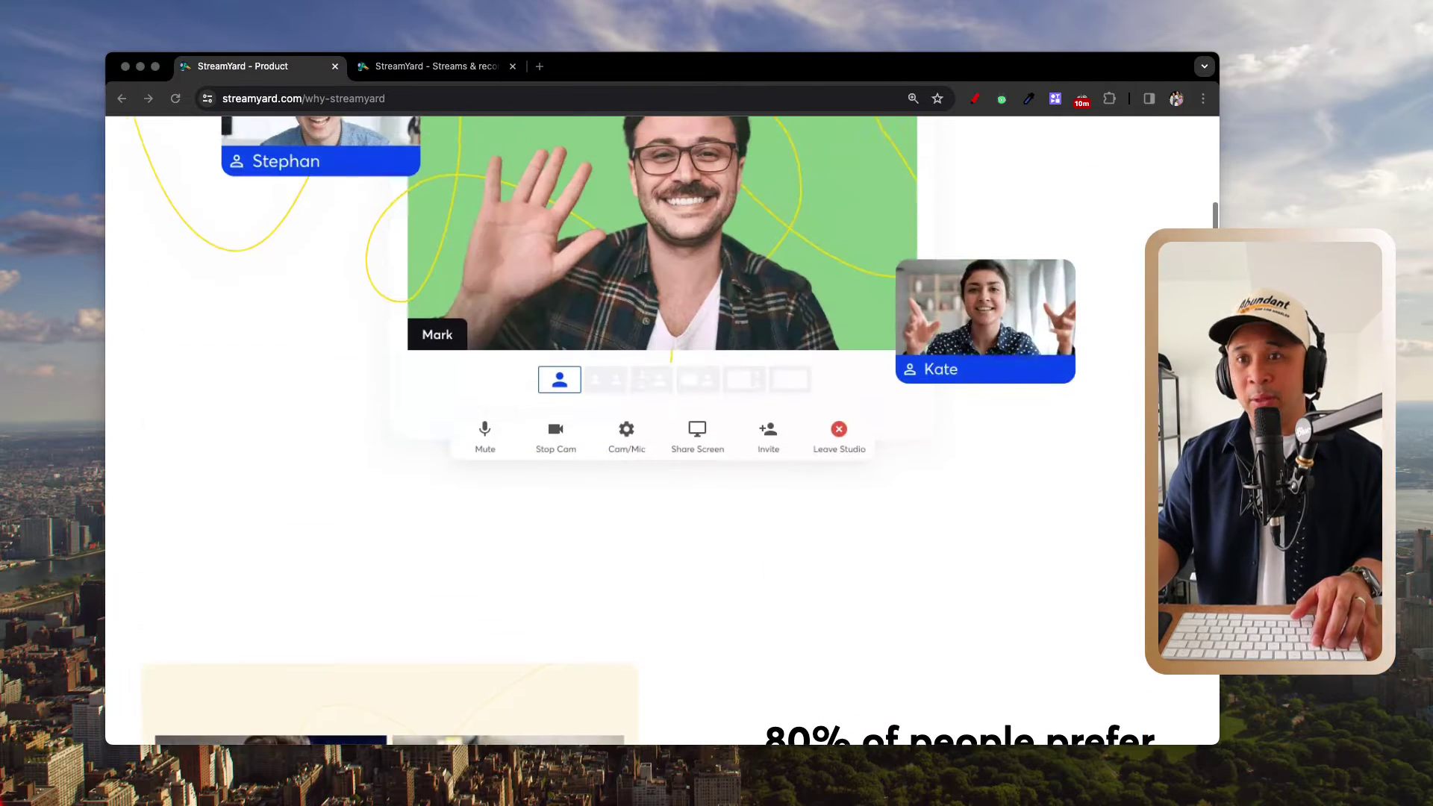
{"action": "scroll", "coordinate": [662, 431], "scroll_direction": "up", "scroll_amount": 2}
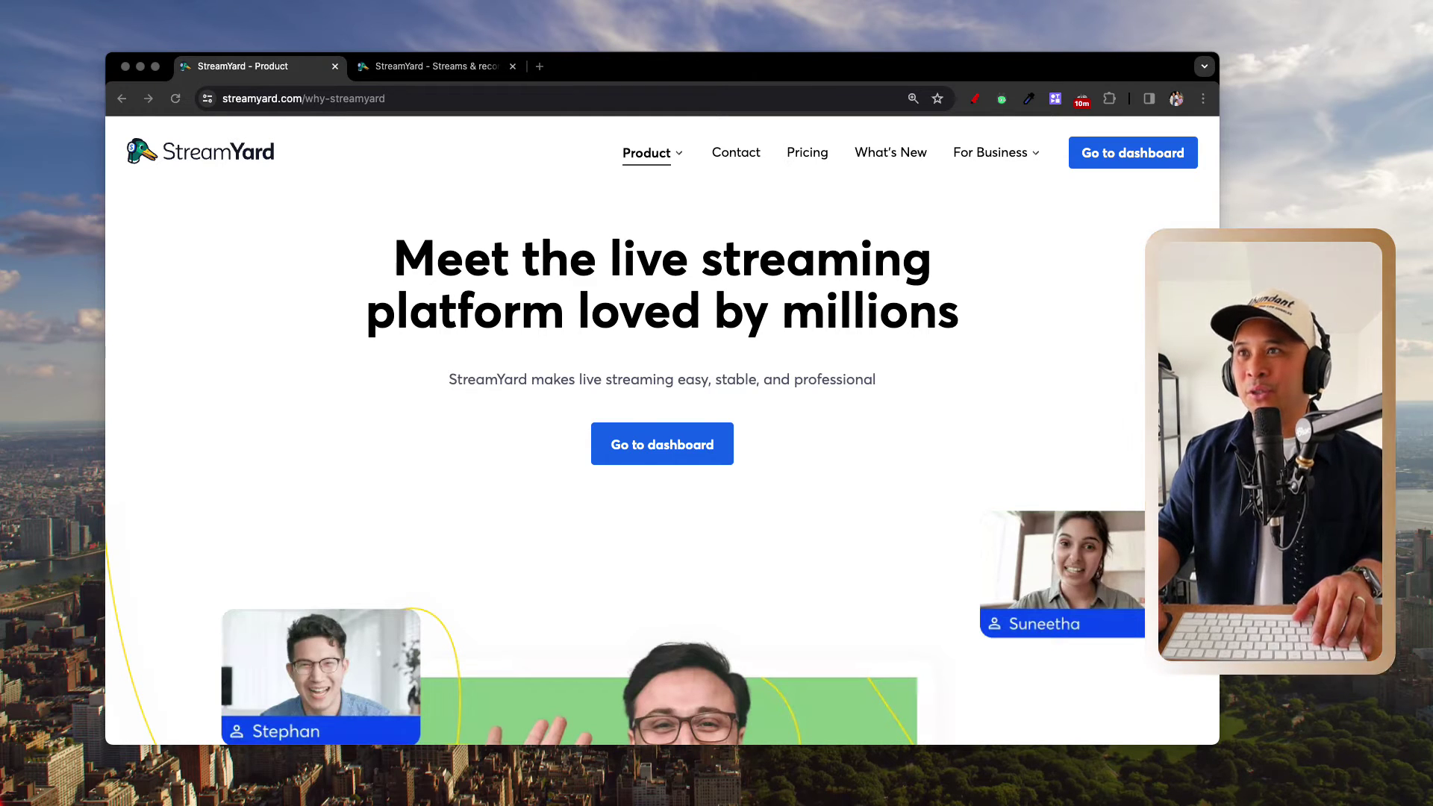
{"action": "left_click", "coordinate": [440, 66]}
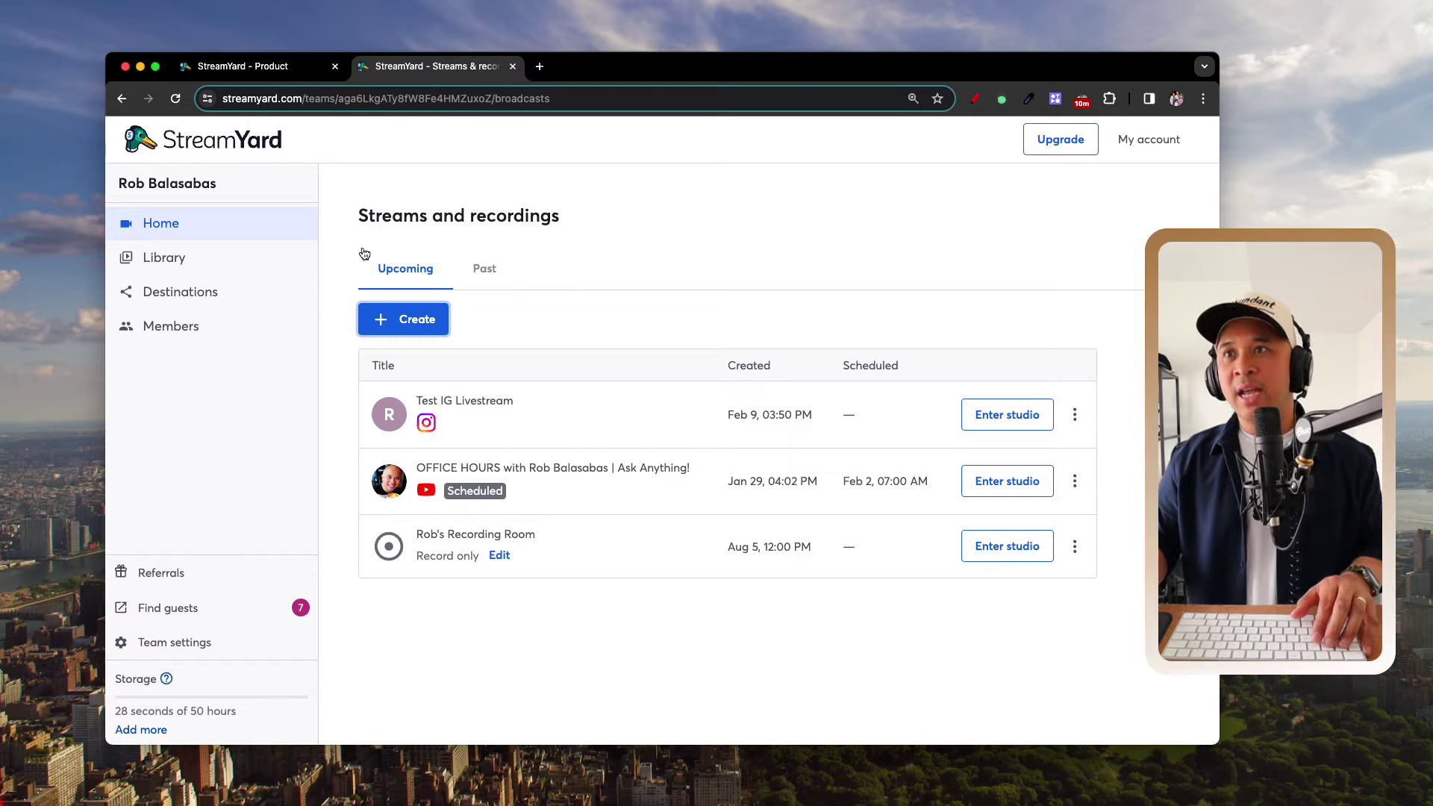
{"action": "left_click", "coordinate": [362, 177]}
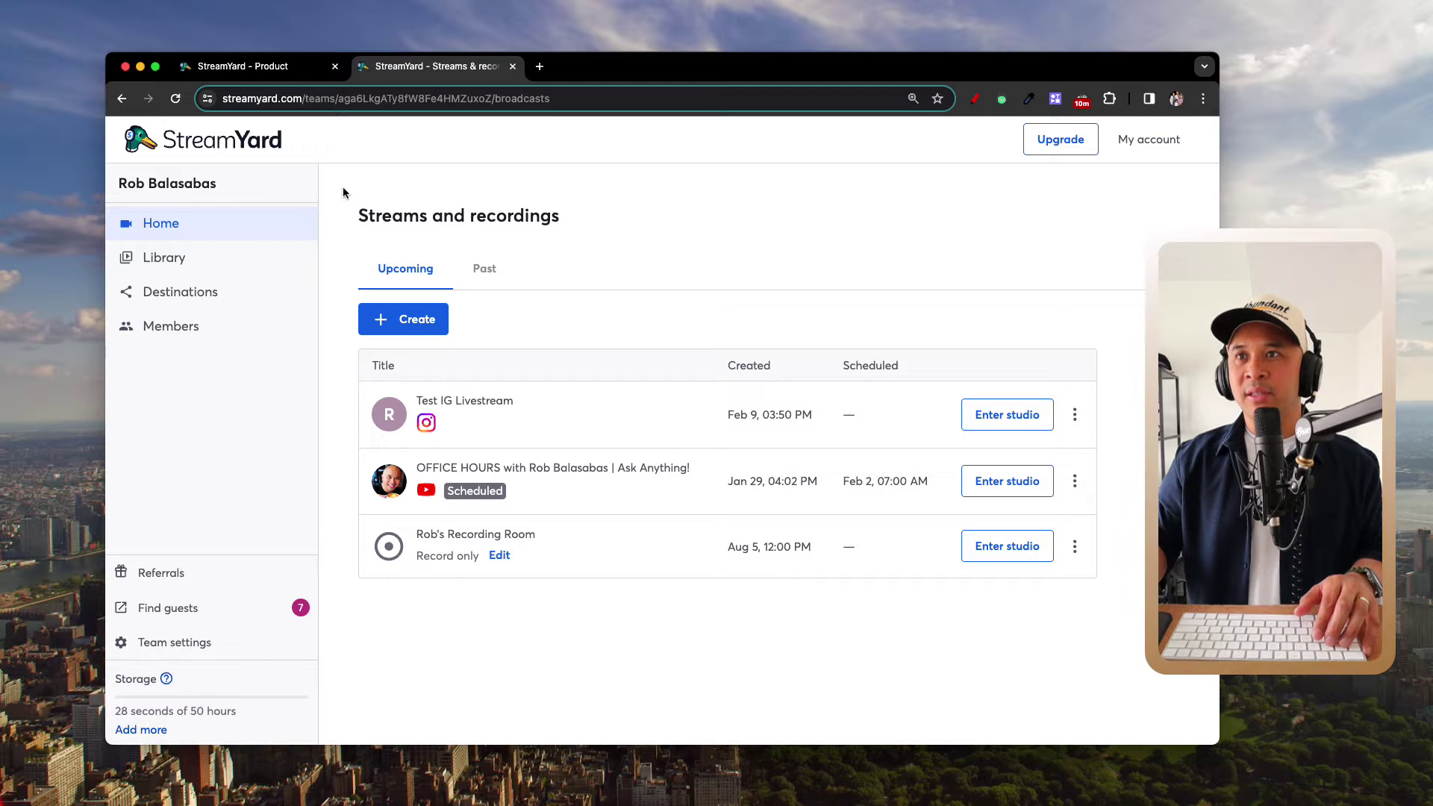
{"action": "key", "text": "super+equal"}
{"action": "key", "text": "super+equal"}
{"action": "key", "text": "super+equal"}
{"action": "key", "text": "super+equal"}
{"action": "key", "text": "super+equal"}
{"action": "key", "text": "super+equal"}
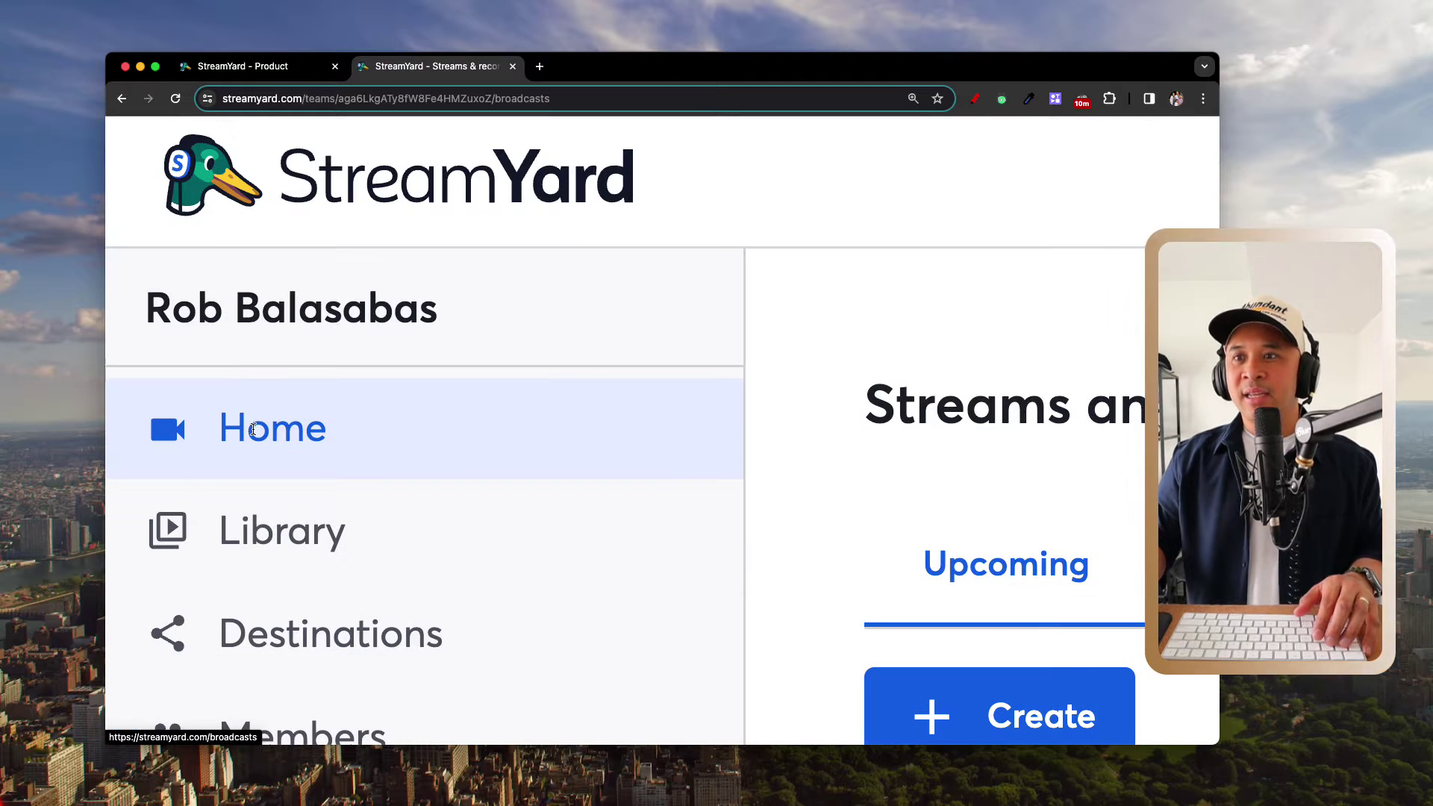
{"action": "key", "text": "super+0"}
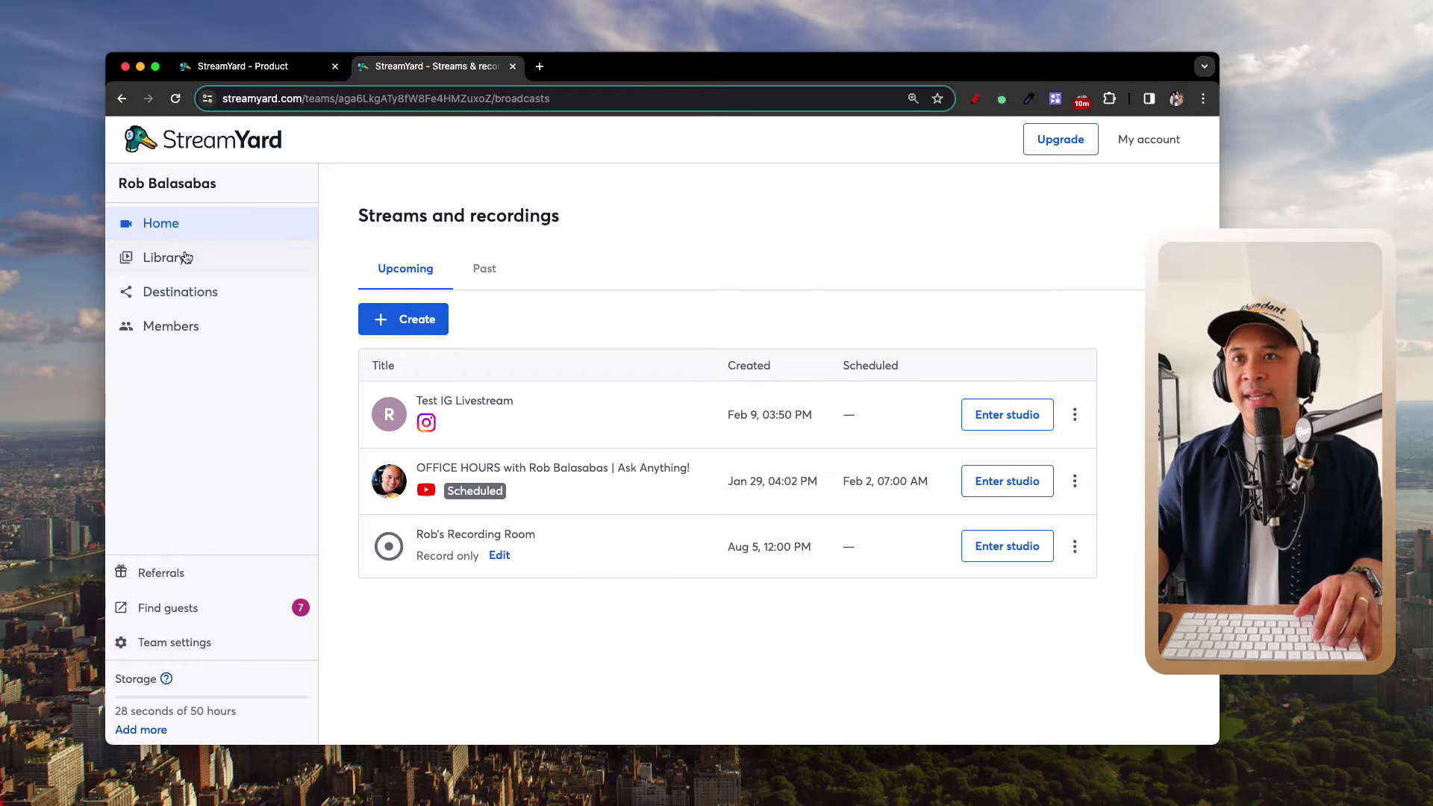
{"action": "scroll", "coordinate": [256, 281], "scroll_direction": "up", "scroll_amount": 5}
{"action": "scroll", "coordinate": [176, 309], "scroll_direction": "up", "scroll_amount": 2}
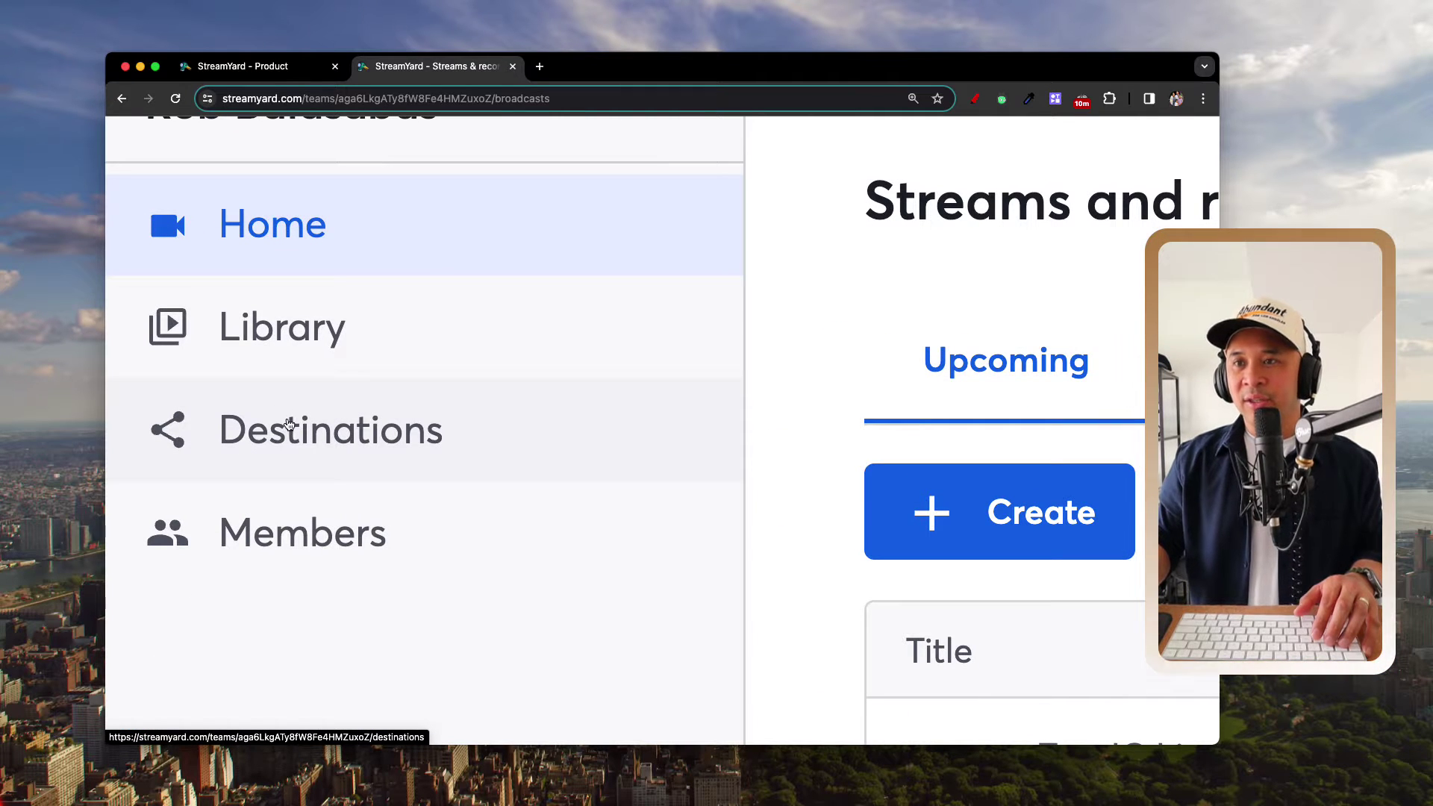
Step: Open Destinations and review the connected LinkedIn Profile, YouTube and Instagram Live accounts
{"action": "left_click", "coordinate": [271, 420]}
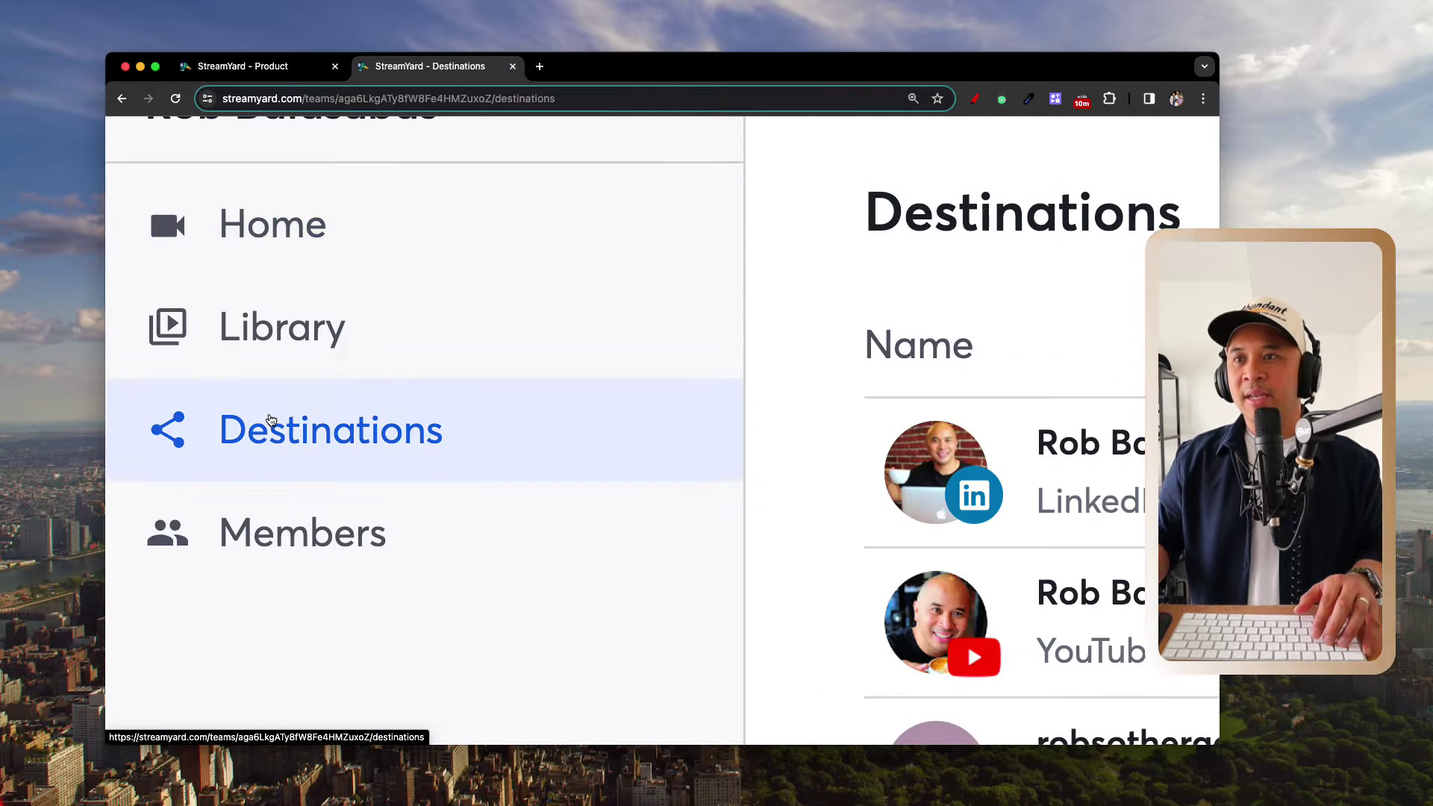
{"action": "scroll", "coordinate": [423, 378], "scroll_direction": "down", "scroll_amount": 6}
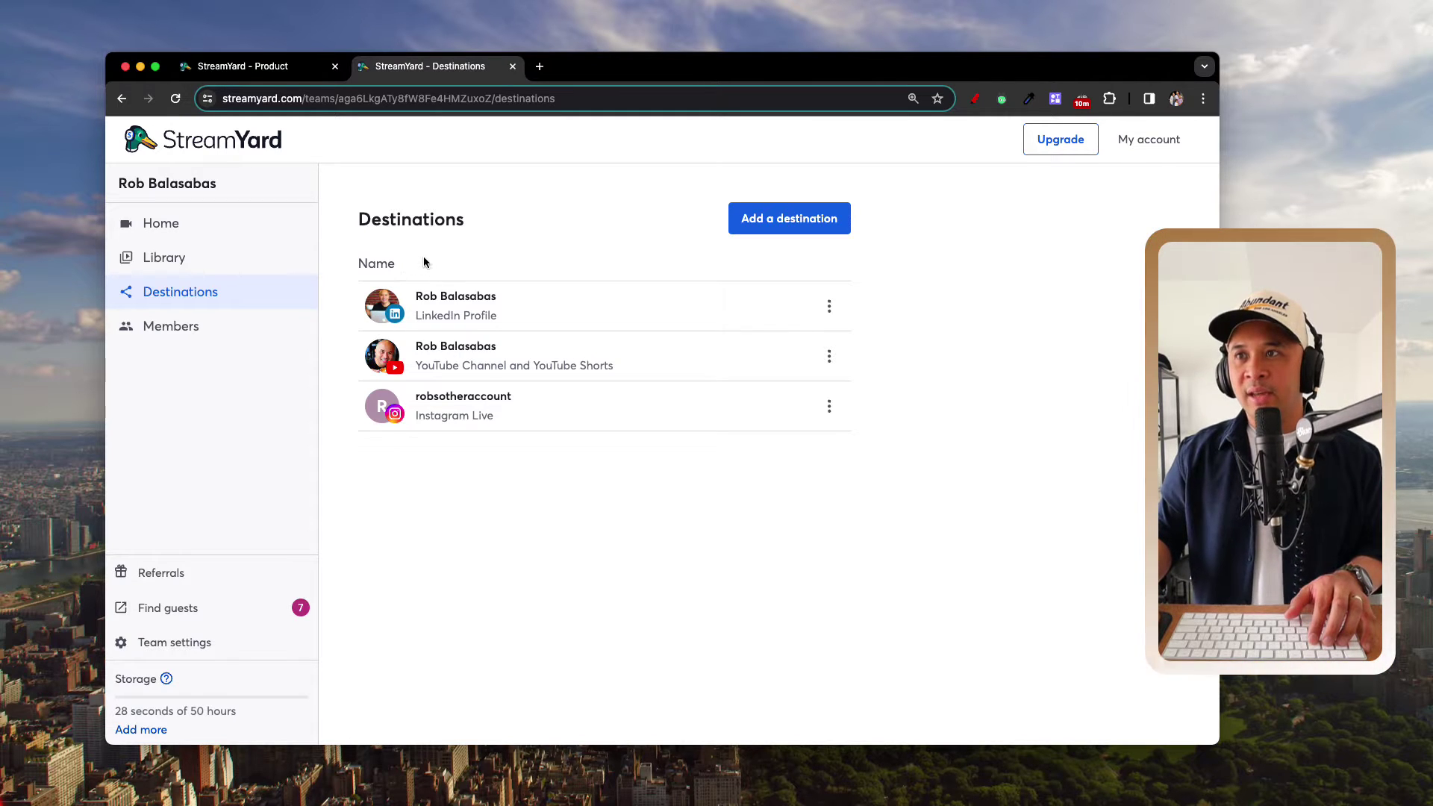
{"action": "scroll", "coordinate": [407, 298], "scroll_direction": "up", "scroll_amount": 5}
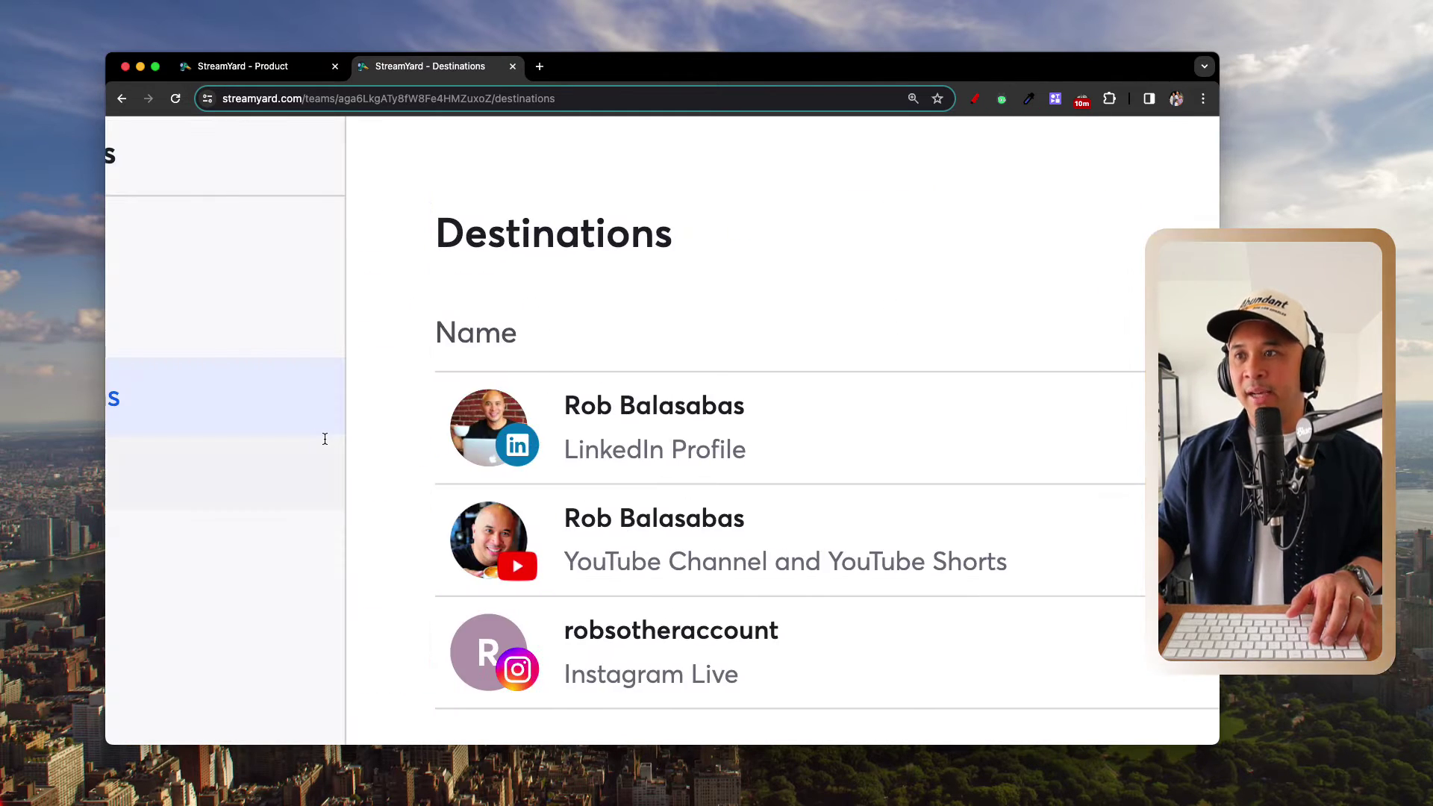
{"action": "left_click_drag", "start_coordinate": [569, 406], "coordinate": [748, 458]}
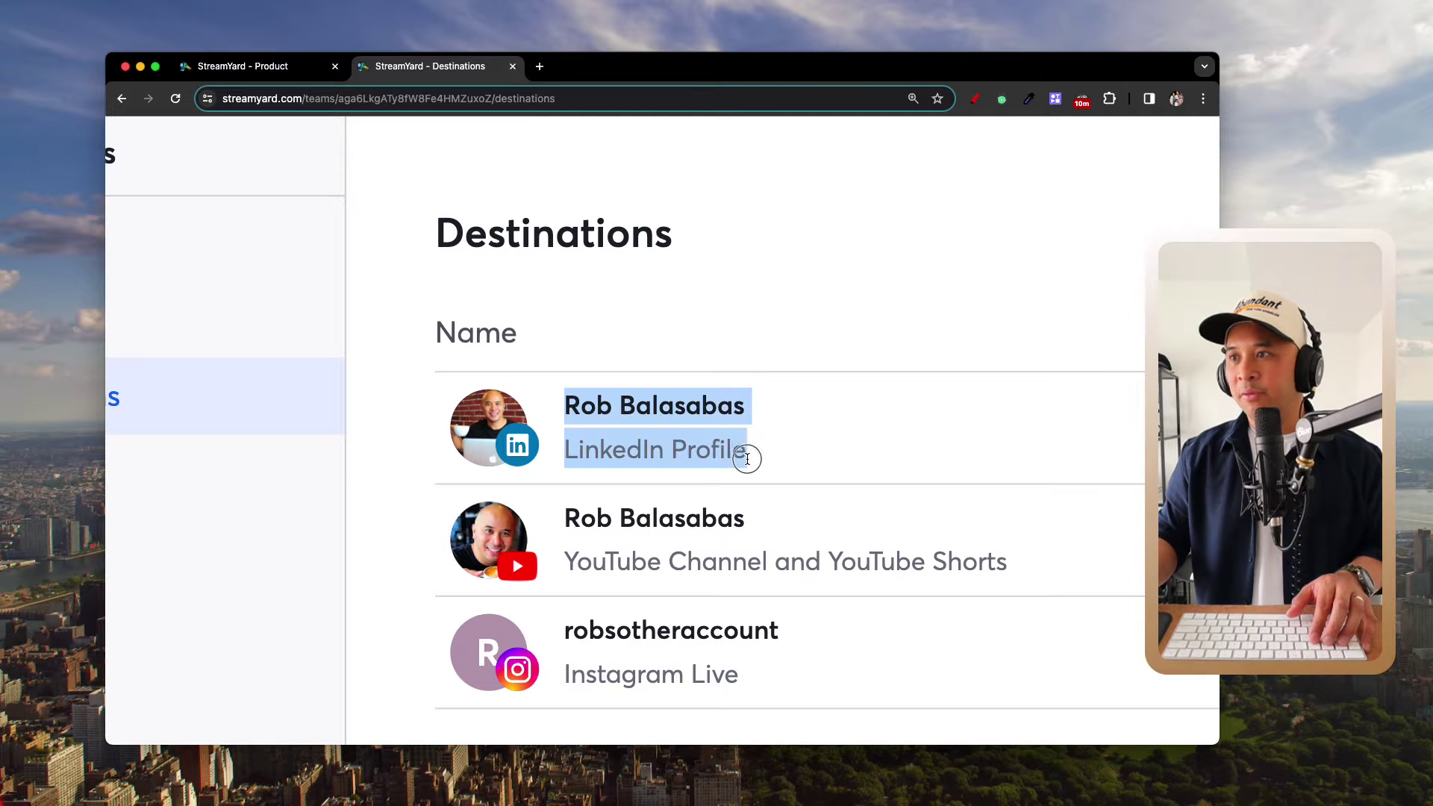
{"action": "scroll", "coordinate": [571, 399], "scroll_direction": "down", "scroll_amount": 5}
{"action": "scroll", "coordinate": [571, 398], "scroll_direction": "down", "scroll_amount": 2}
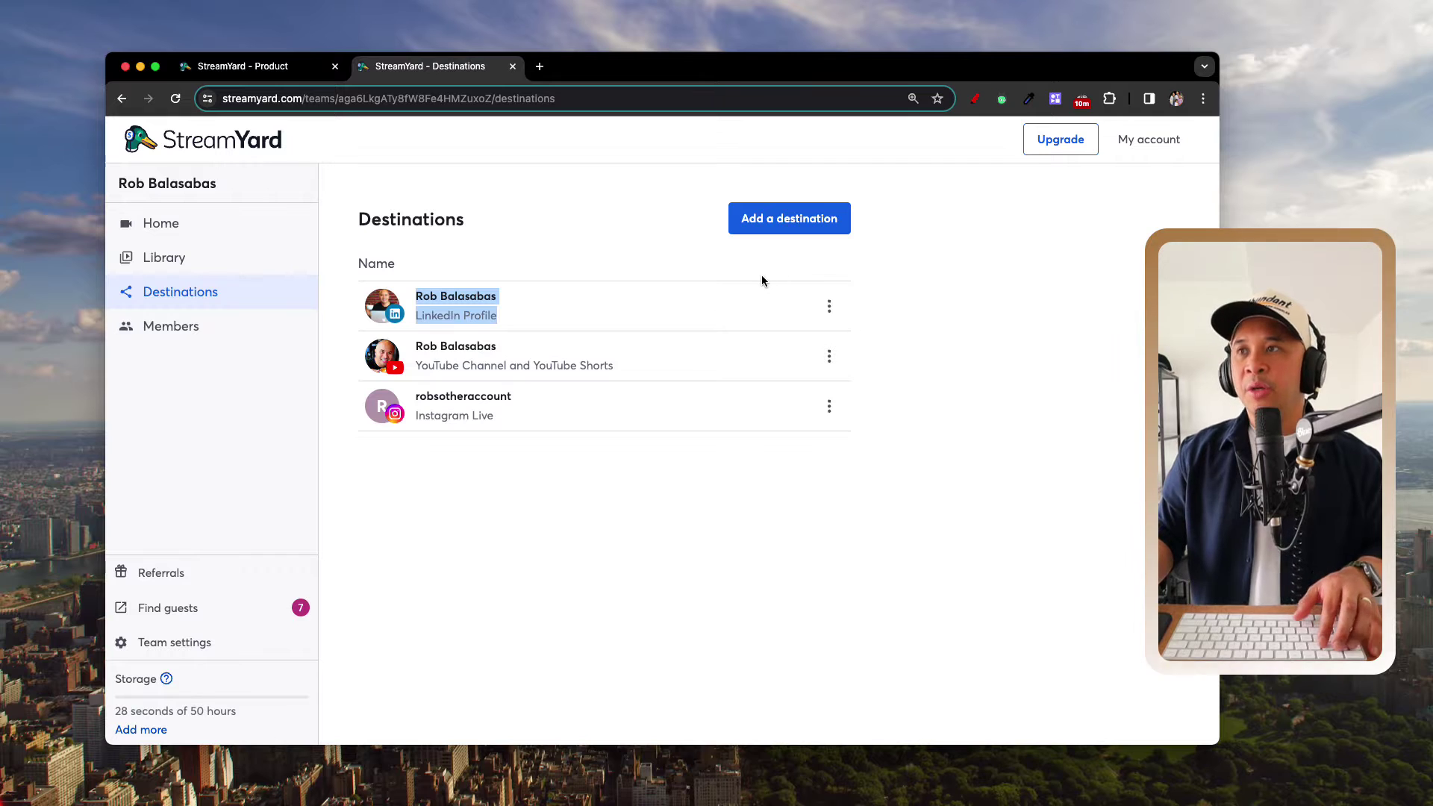
{"action": "left_click", "coordinate": [625, 245]}
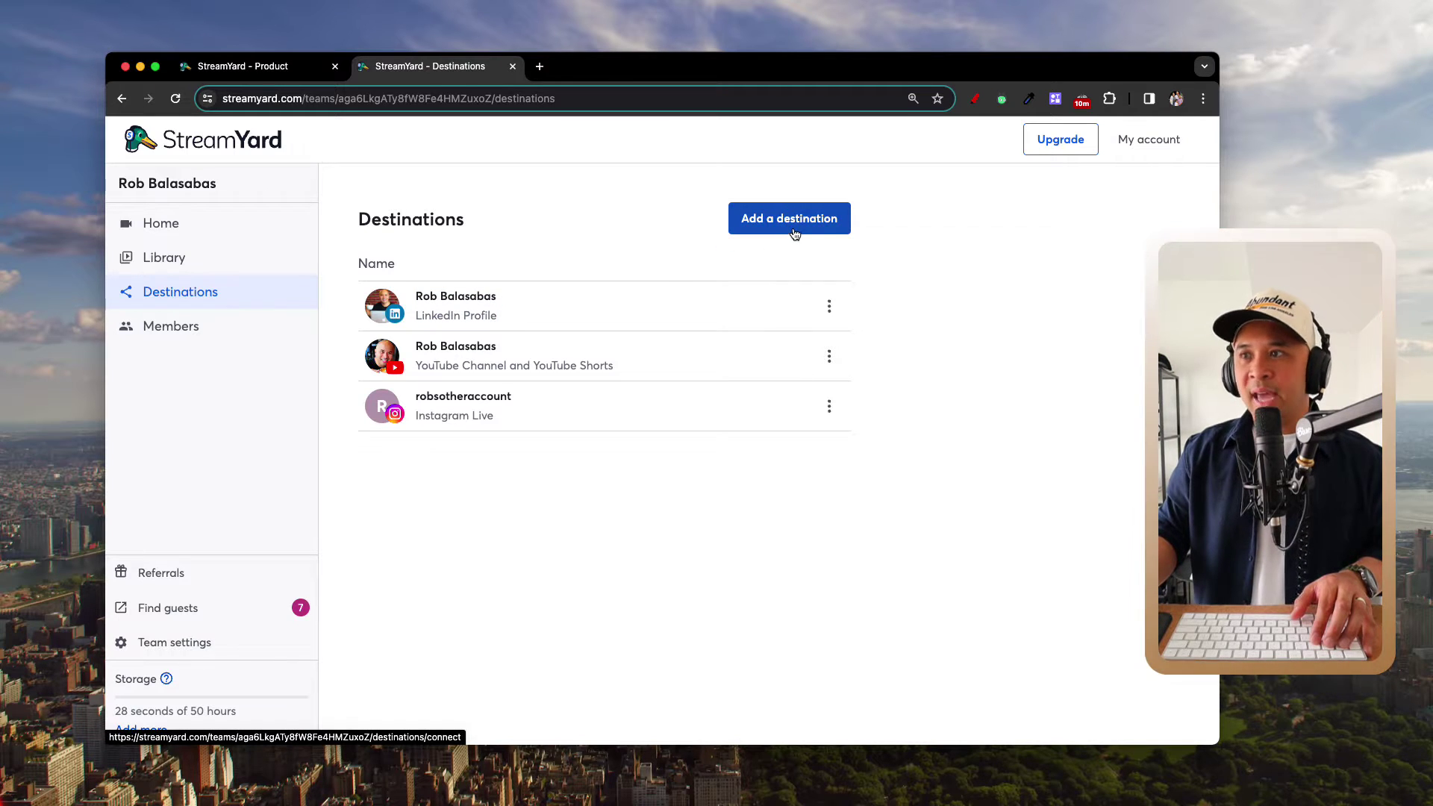
{"action": "scroll", "coordinate": [795, 233], "scroll_direction": "up", "scroll_amount": 3}
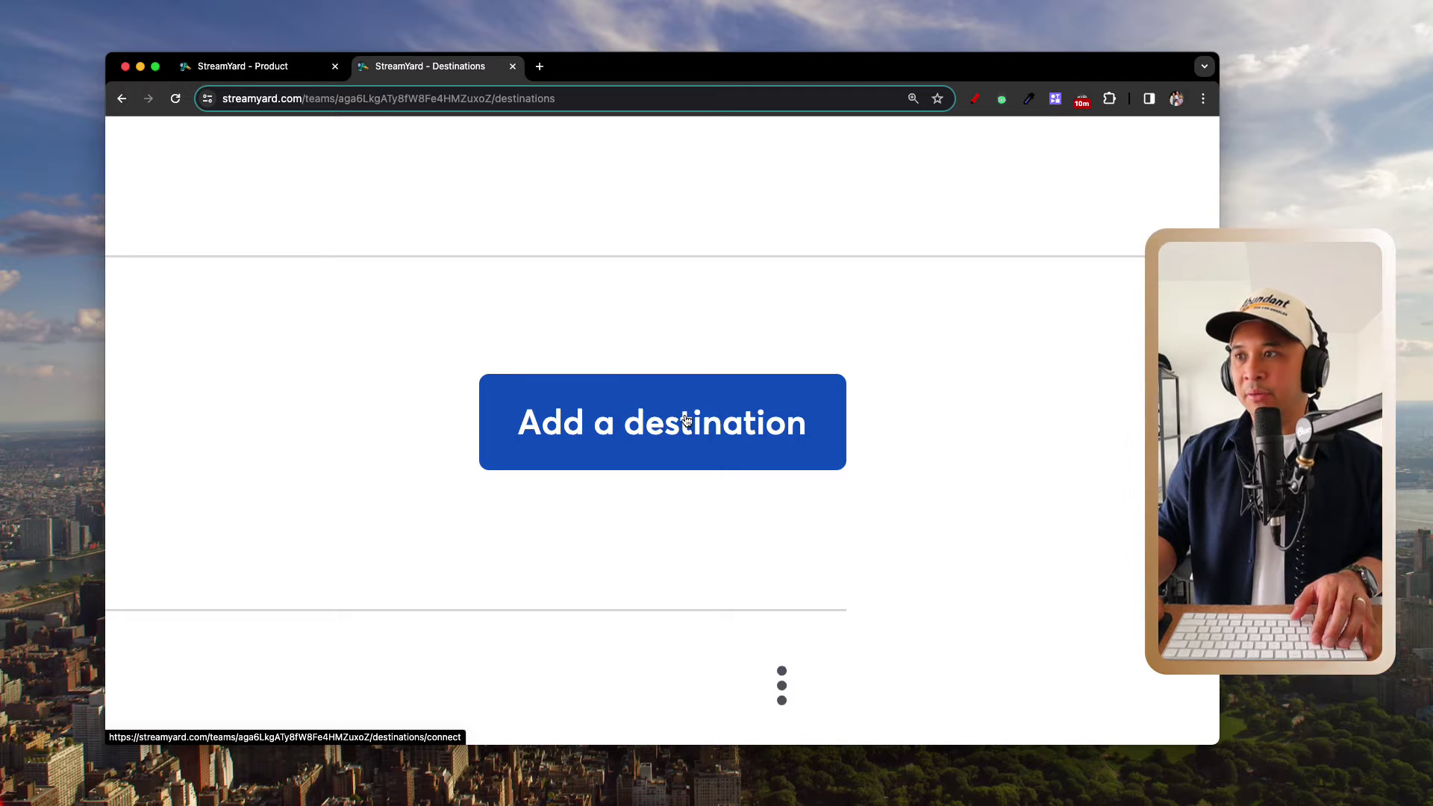
{"action": "scroll", "coordinate": [776, 321], "scroll_direction": "down", "scroll_amount": 3}
Step: Open Add a destination and browse the platforms from Facebook Page to Custom RTMP
{"action": "left_click", "coordinate": [774, 218]}
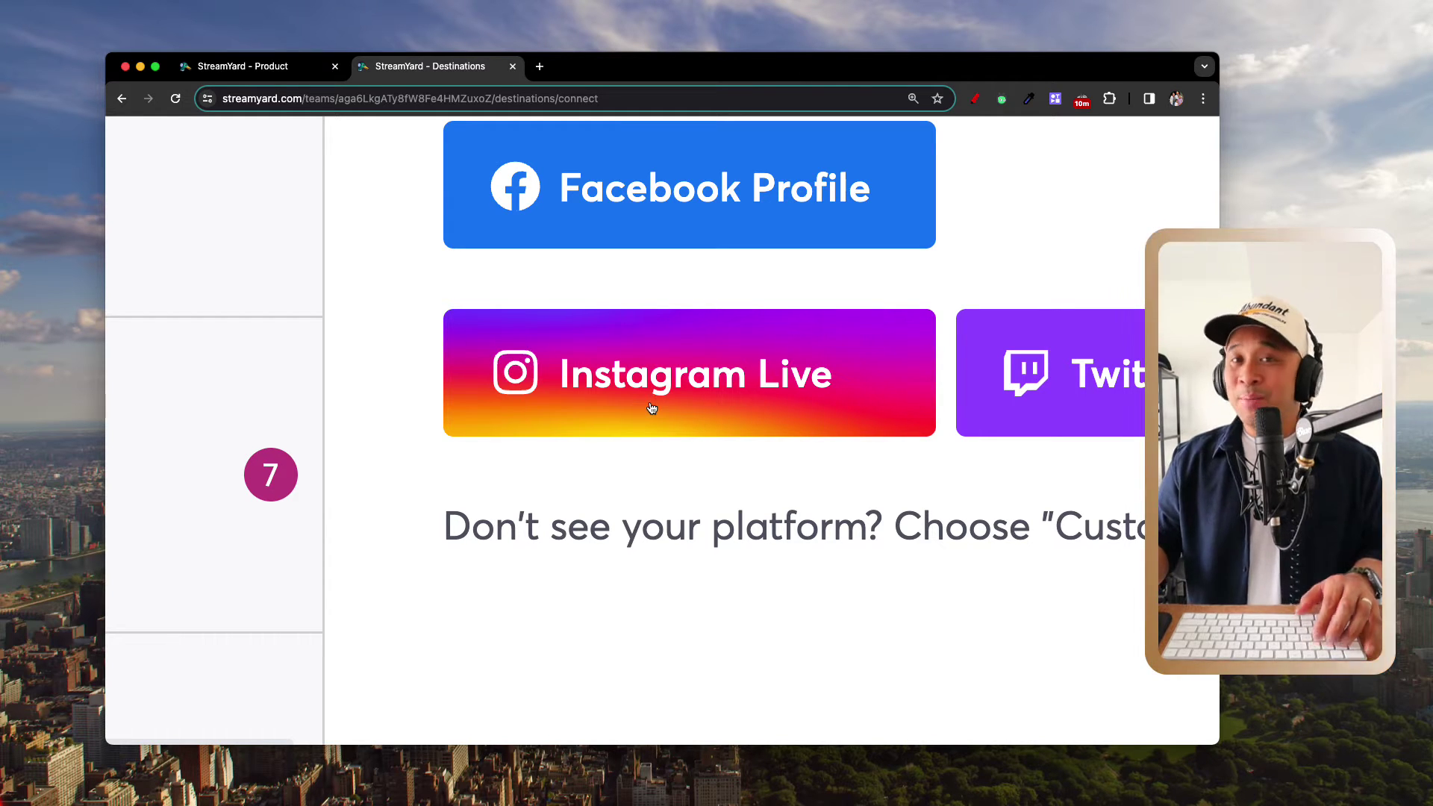
{"action": "scroll", "coordinate": [656, 407], "scroll_direction": "right", "scroll_amount": 5}
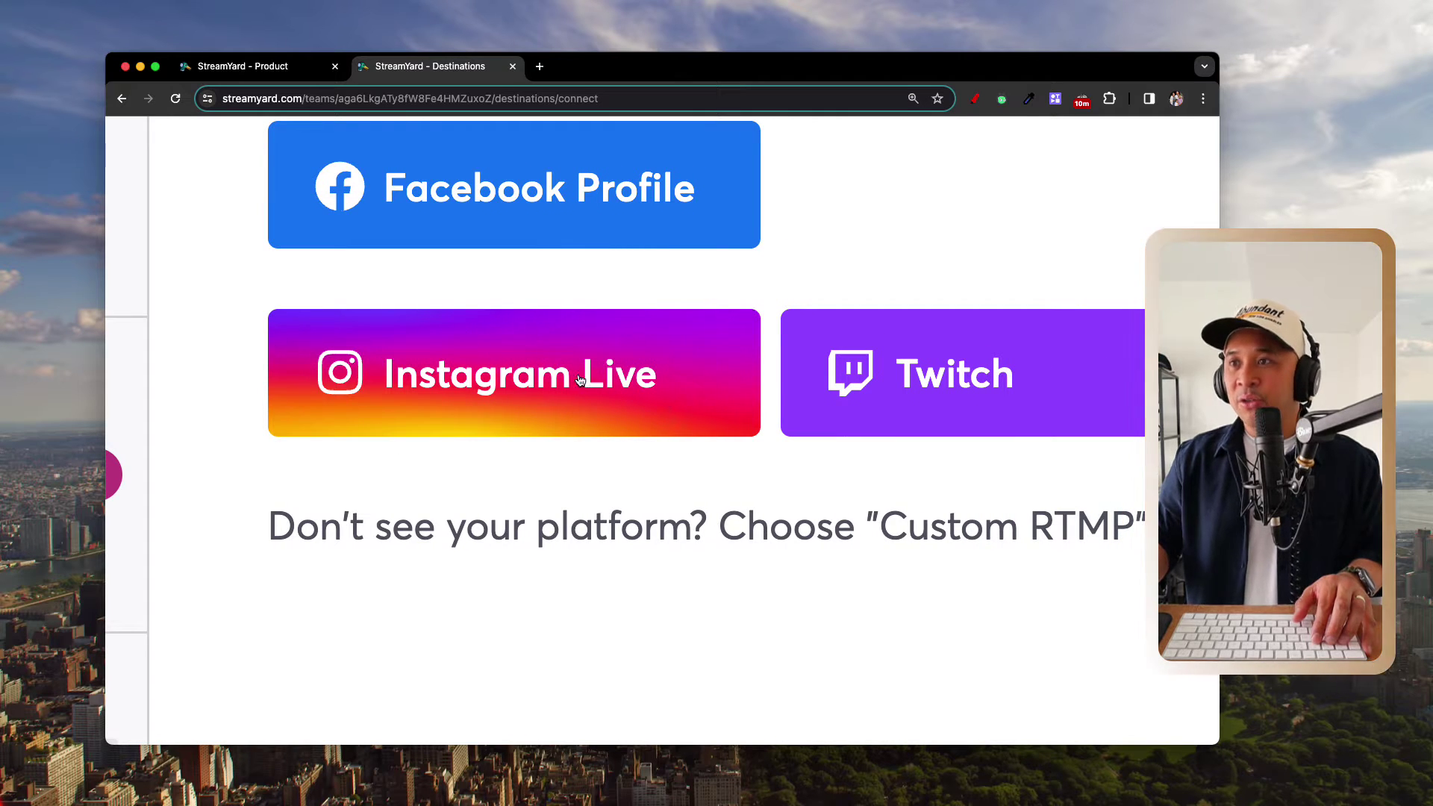
{"action": "scroll", "coordinate": [541, 407], "scroll_direction": "right", "scroll_amount": 15}
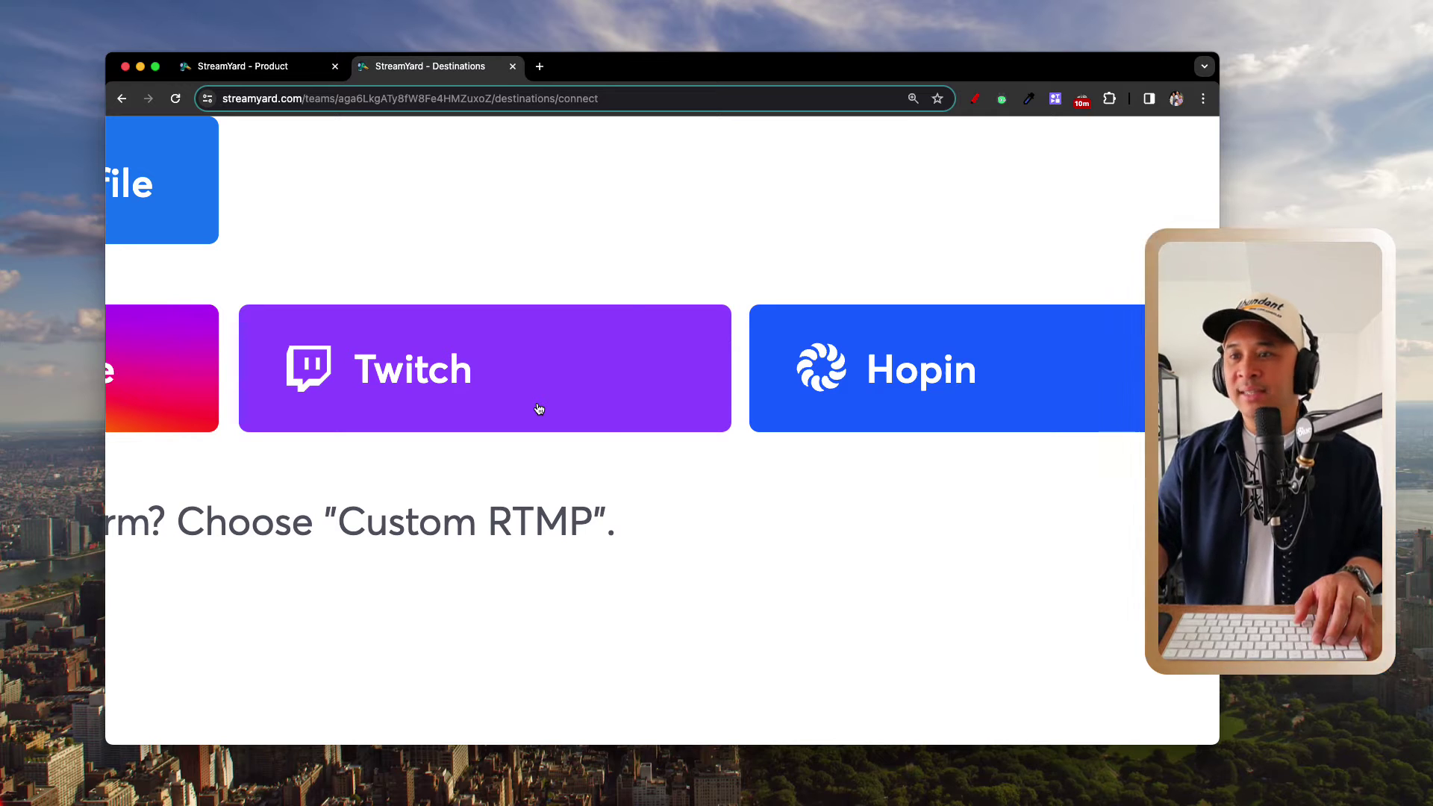
{"action": "scroll", "coordinate": [541, 407], "scroll_direction": "right", "scroll_amount": 8}
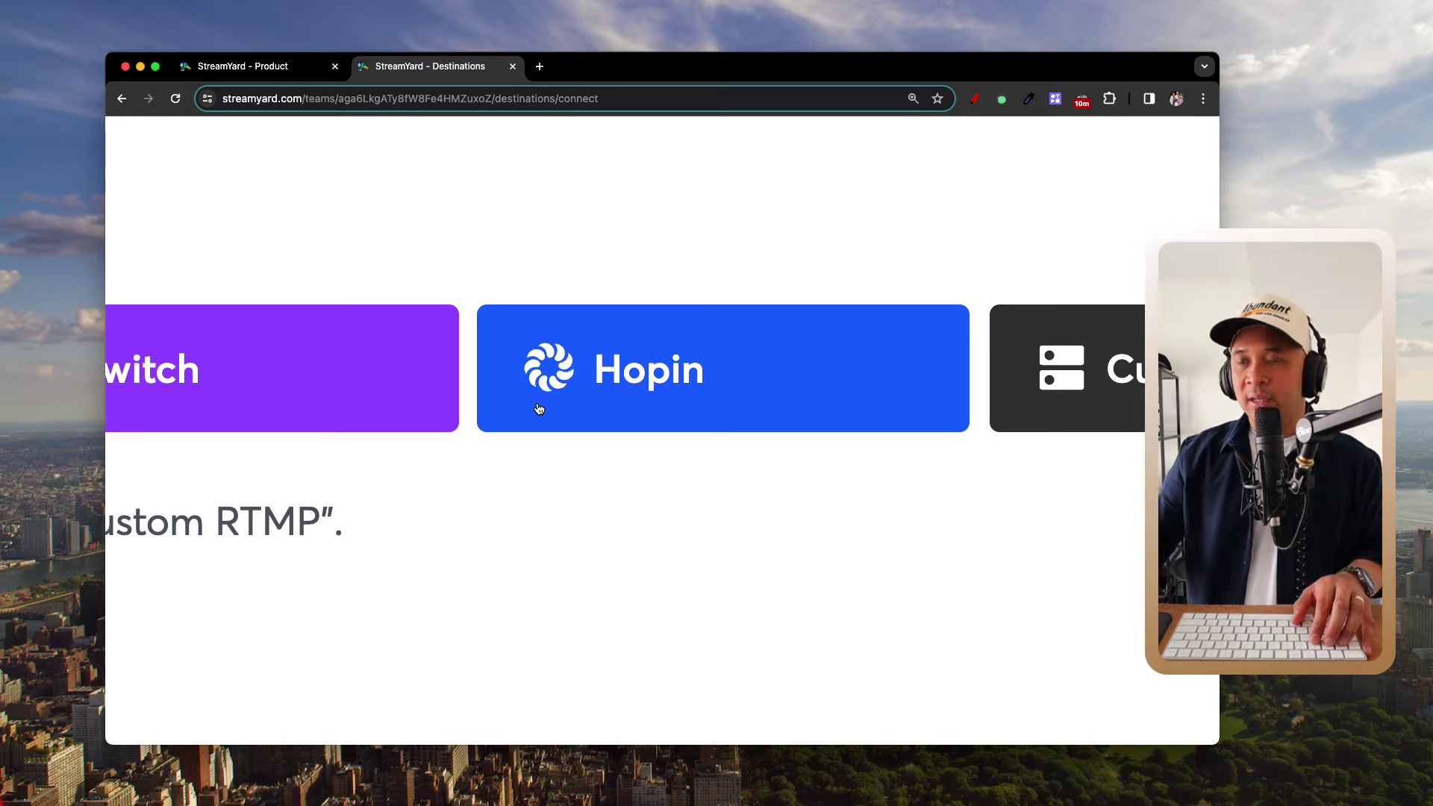
{"action": "scroll", "coordinate": [539, 408], "scroll_direction": "right", "scroll_amount": 2}
{"action": "scroll", "coordinate": [538, 408], "scroll_direction": "right", "scroll_amount": 4}
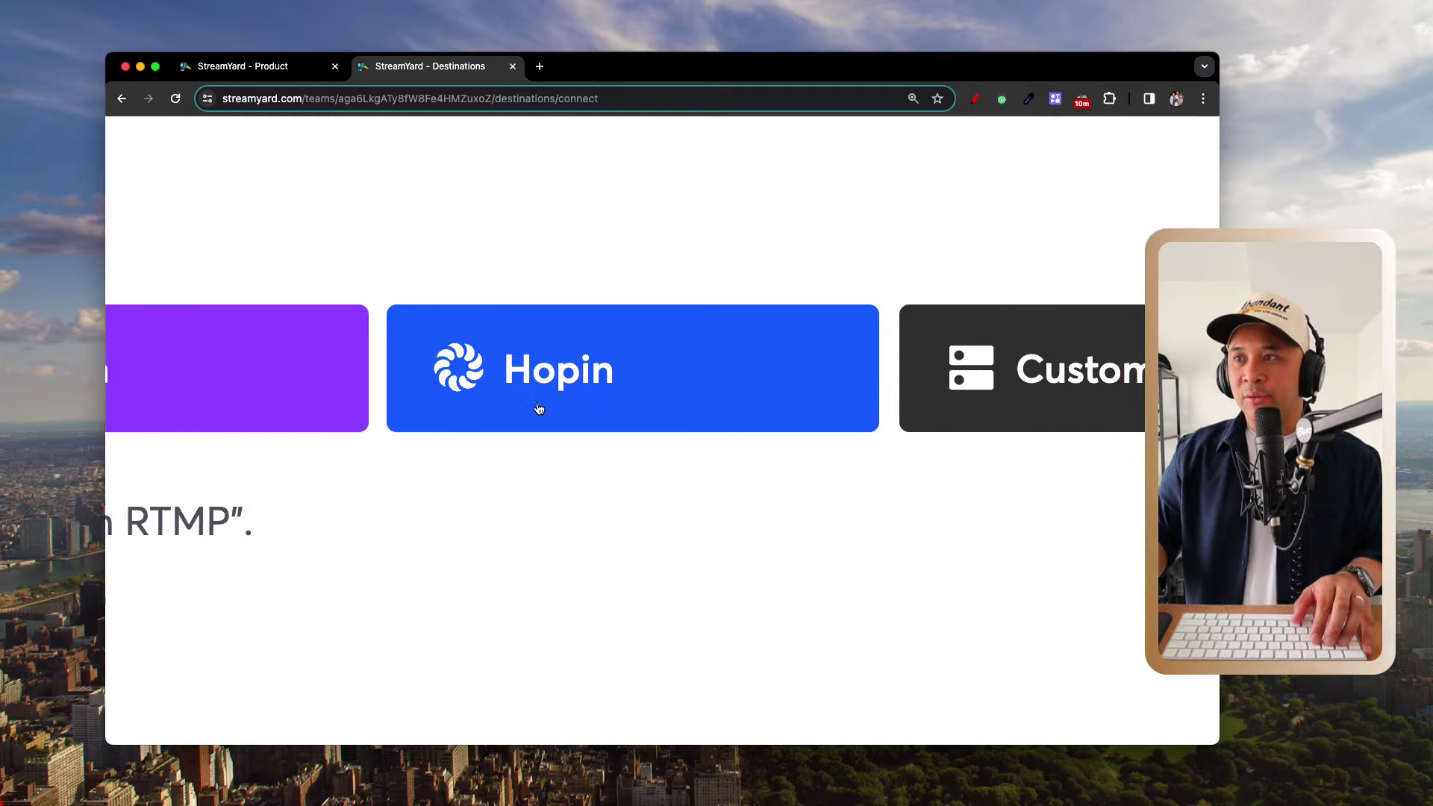
{"action": "scroll", "coordinate": [539, 408], "scroll_direction": "right", "scroll_amount": 11}
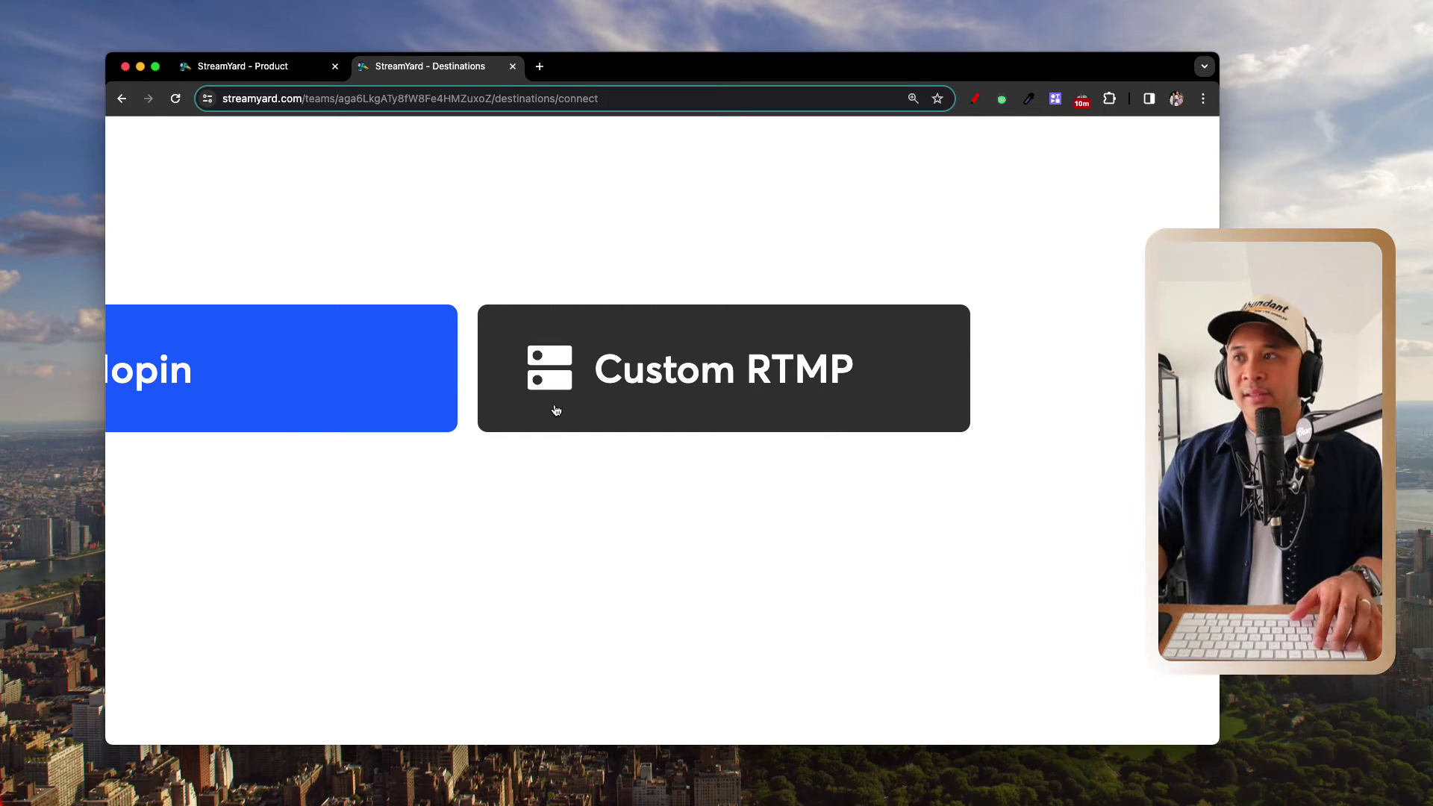
{"action": "scroll", "coordinate": [728, 403], "scroll_direction": "up", "scroll_amount": 1}
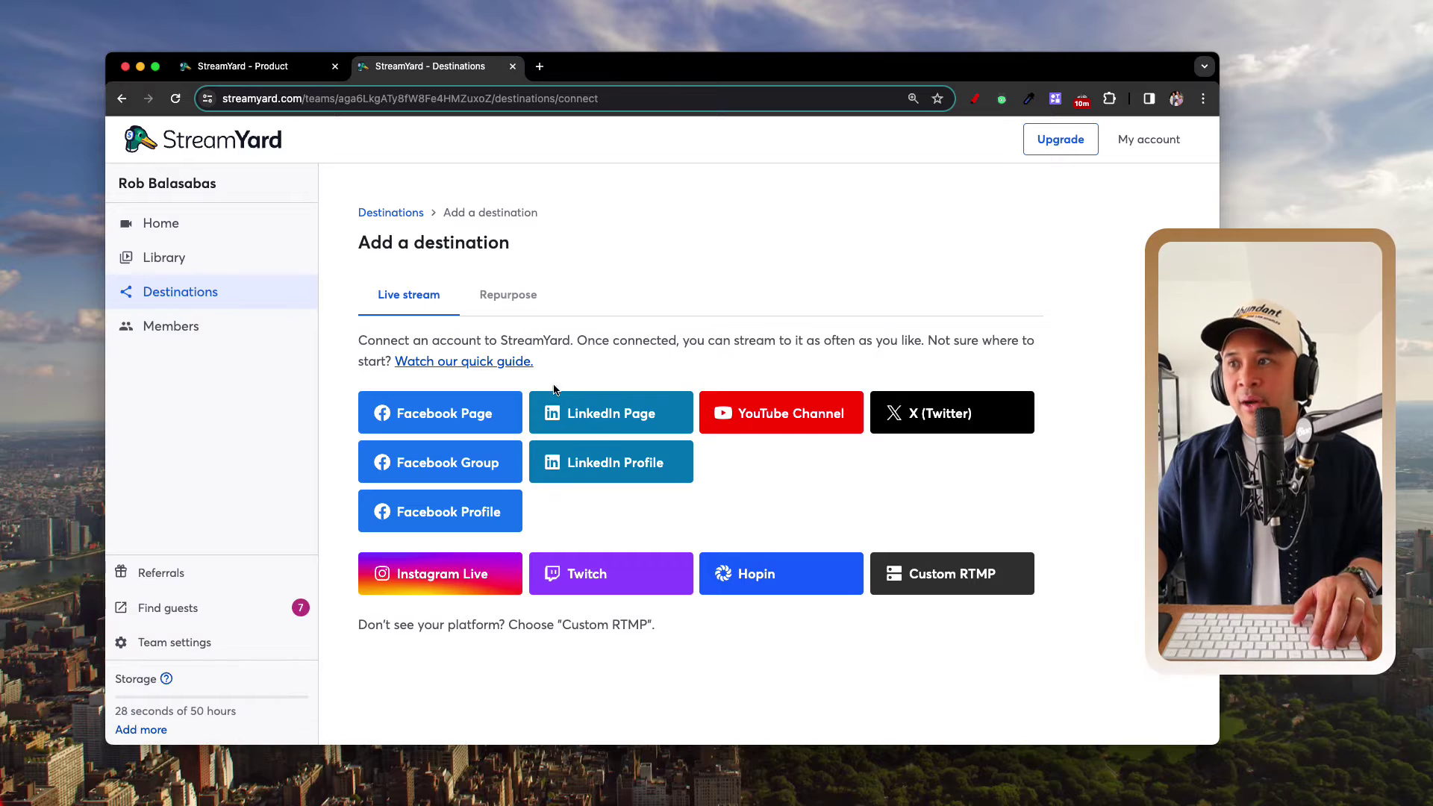
Step: Return to Destinations and show the LinkedIn Profile row's Reconnect and Remove options
{"action": "left_click", "coordinate": [184, 228]}
{"action": "left_click", "coordinate": [177, 291]}
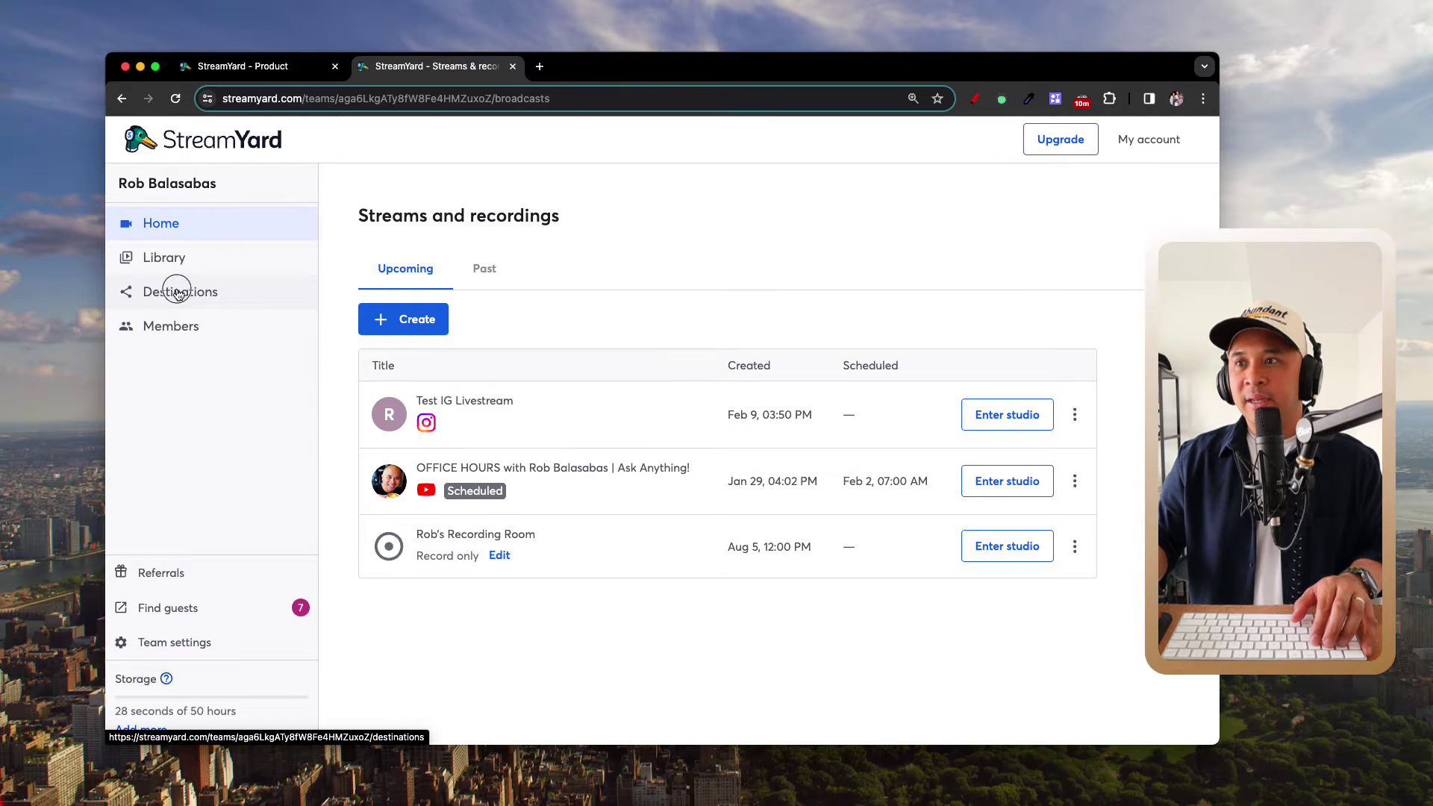
{"action": "scroll", "coordinate": [422, 317], "scroll_direction": "up", "scroll_amount": 5}
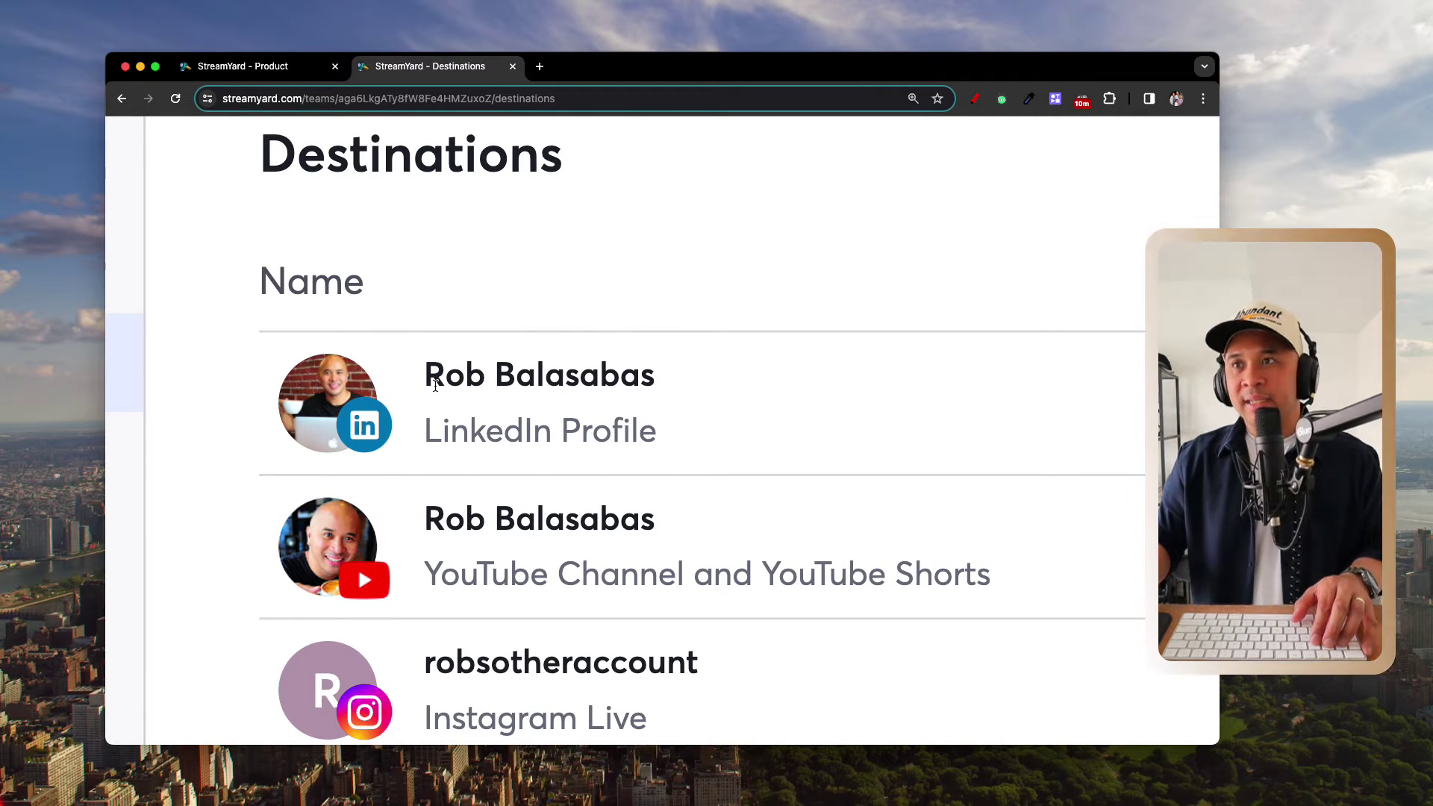
{"action": "scroll", "coordinate": [458, 380], "scroll_direction": "down", "scroll_amount": 5}
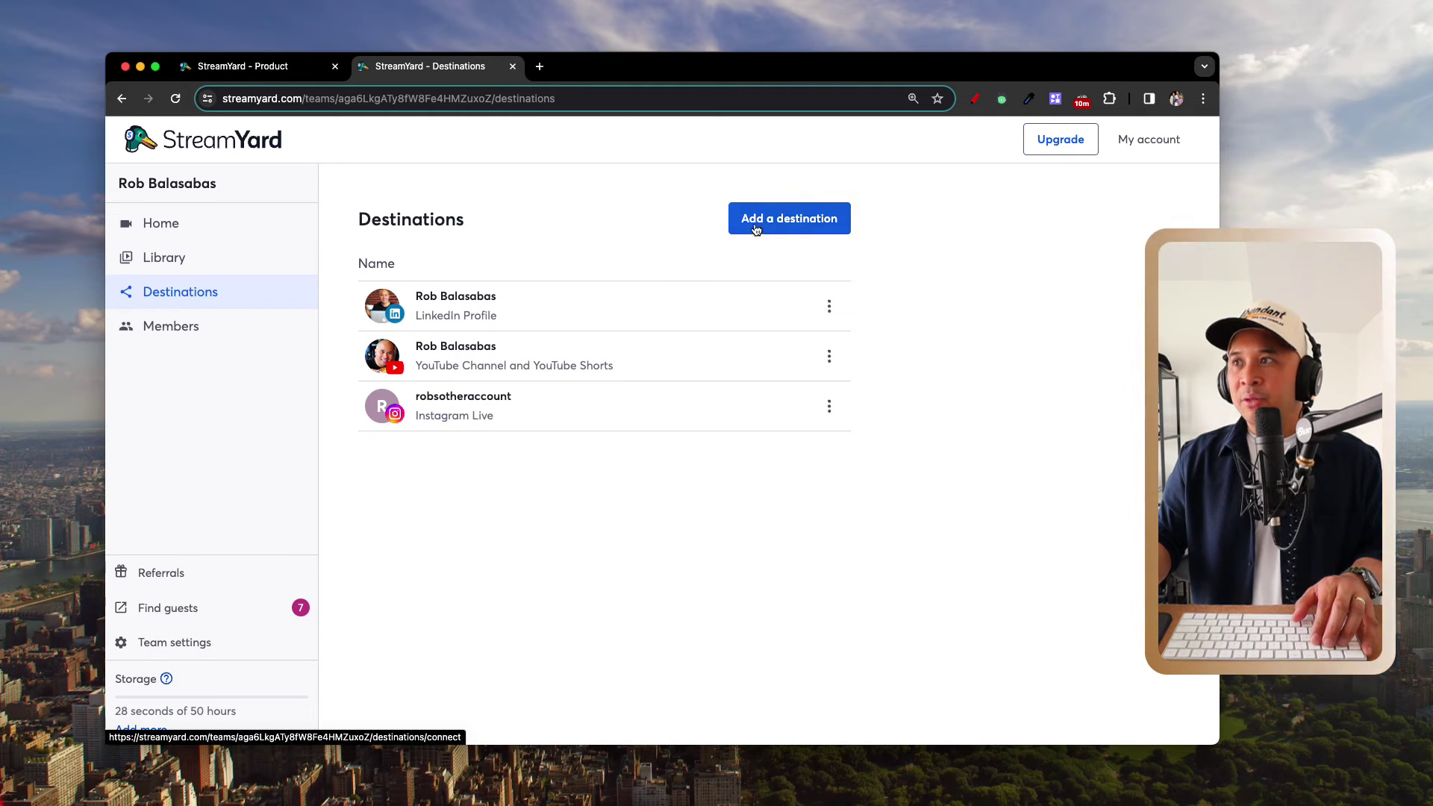
{"action": "left_click", "coordinate": [829, 307]}
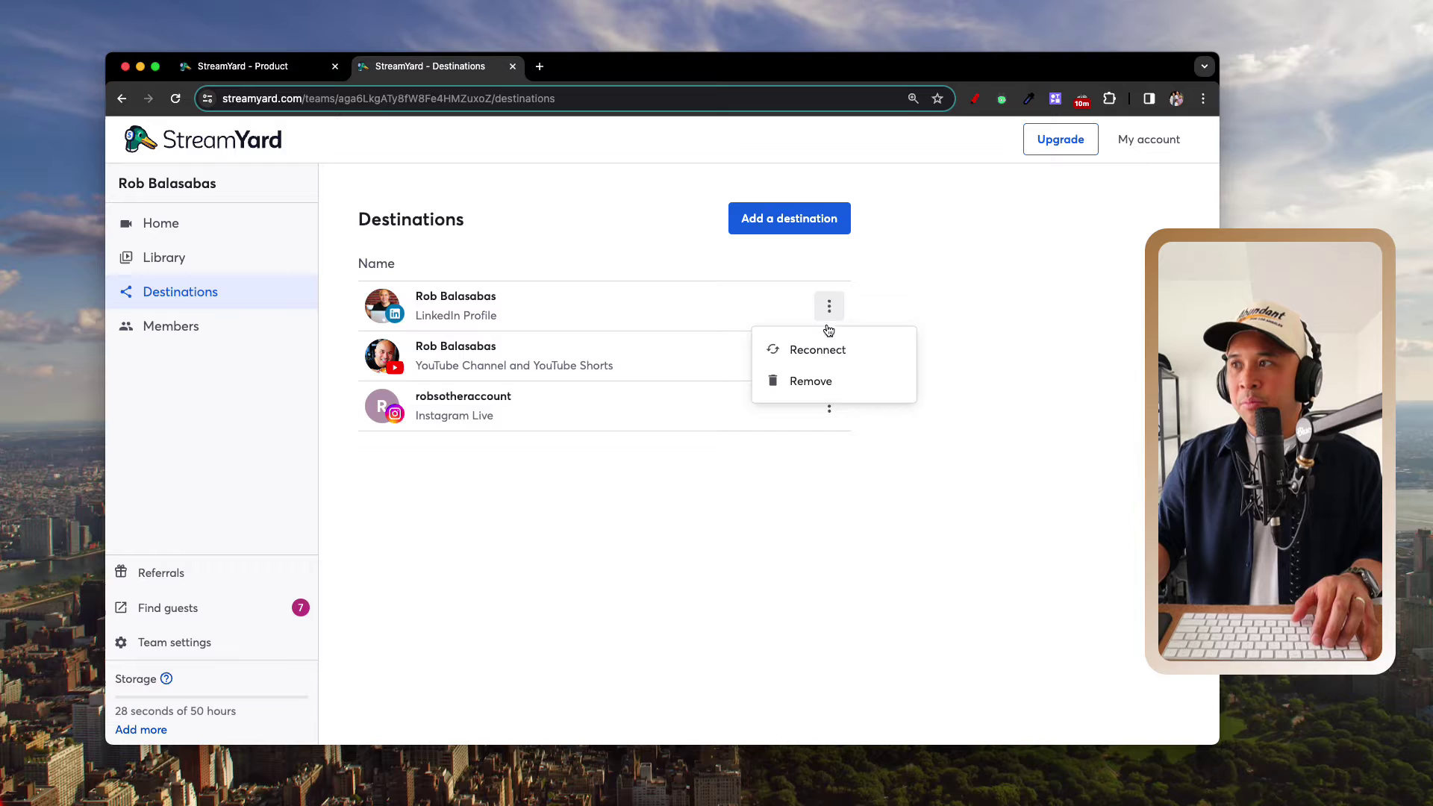
Step: Start reconnecting LinkedIn, cancel the sign-in, and go back to StreamYard Destinations
{"action": "left_click", "coordinate": [793, 348]}
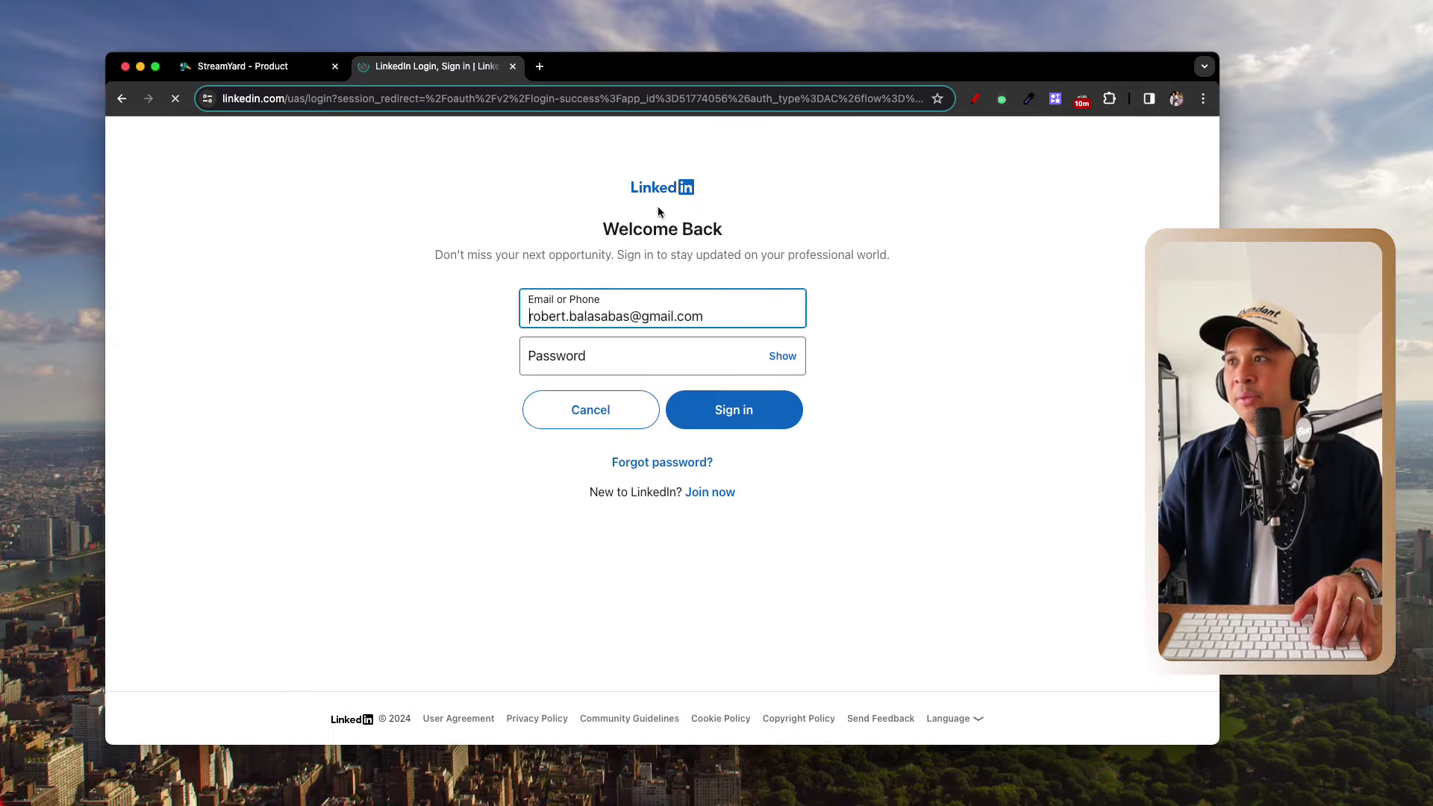
{"action": "left_click", "coordinate": [567, 405]}
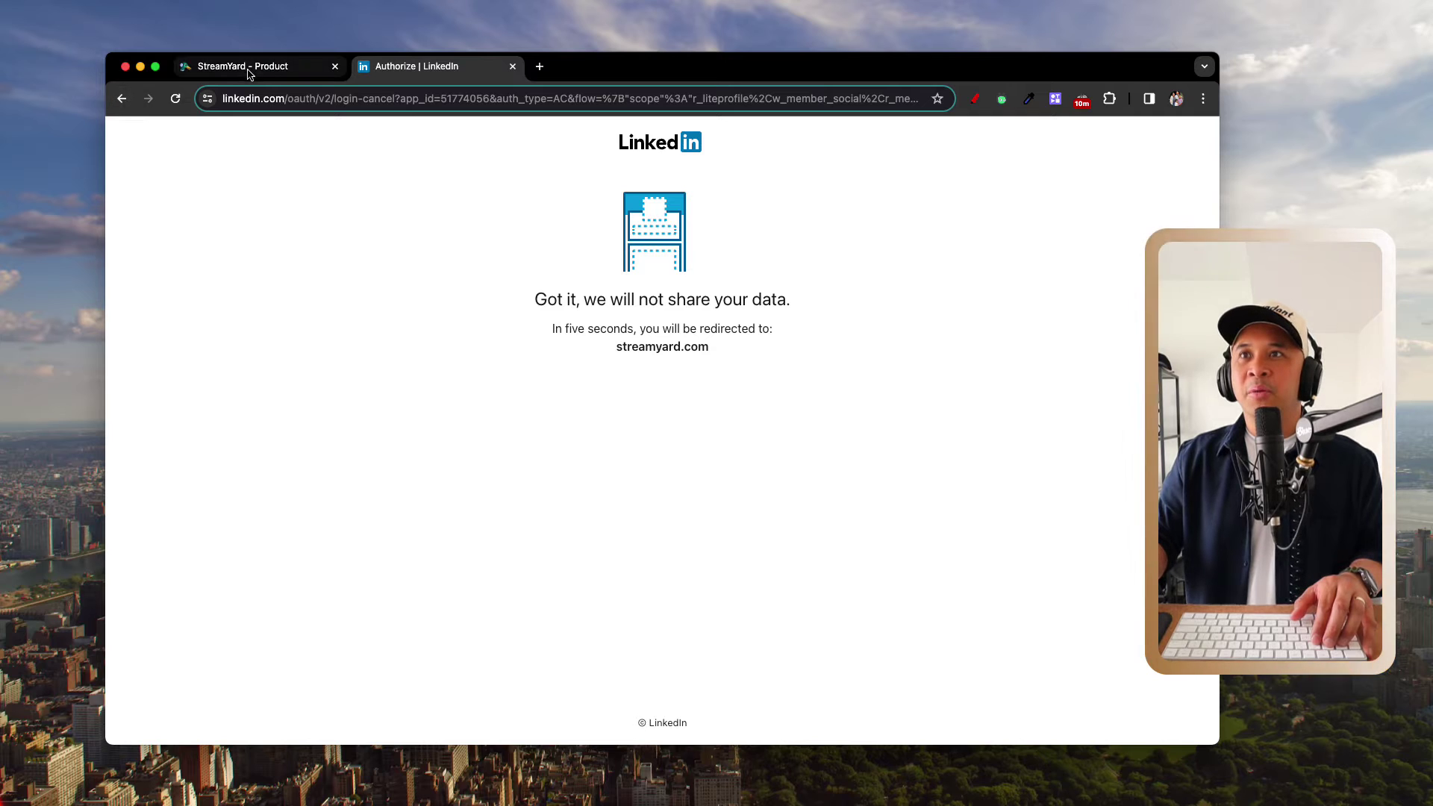
{"action": "left_click", "coordinate": [119, 98]}
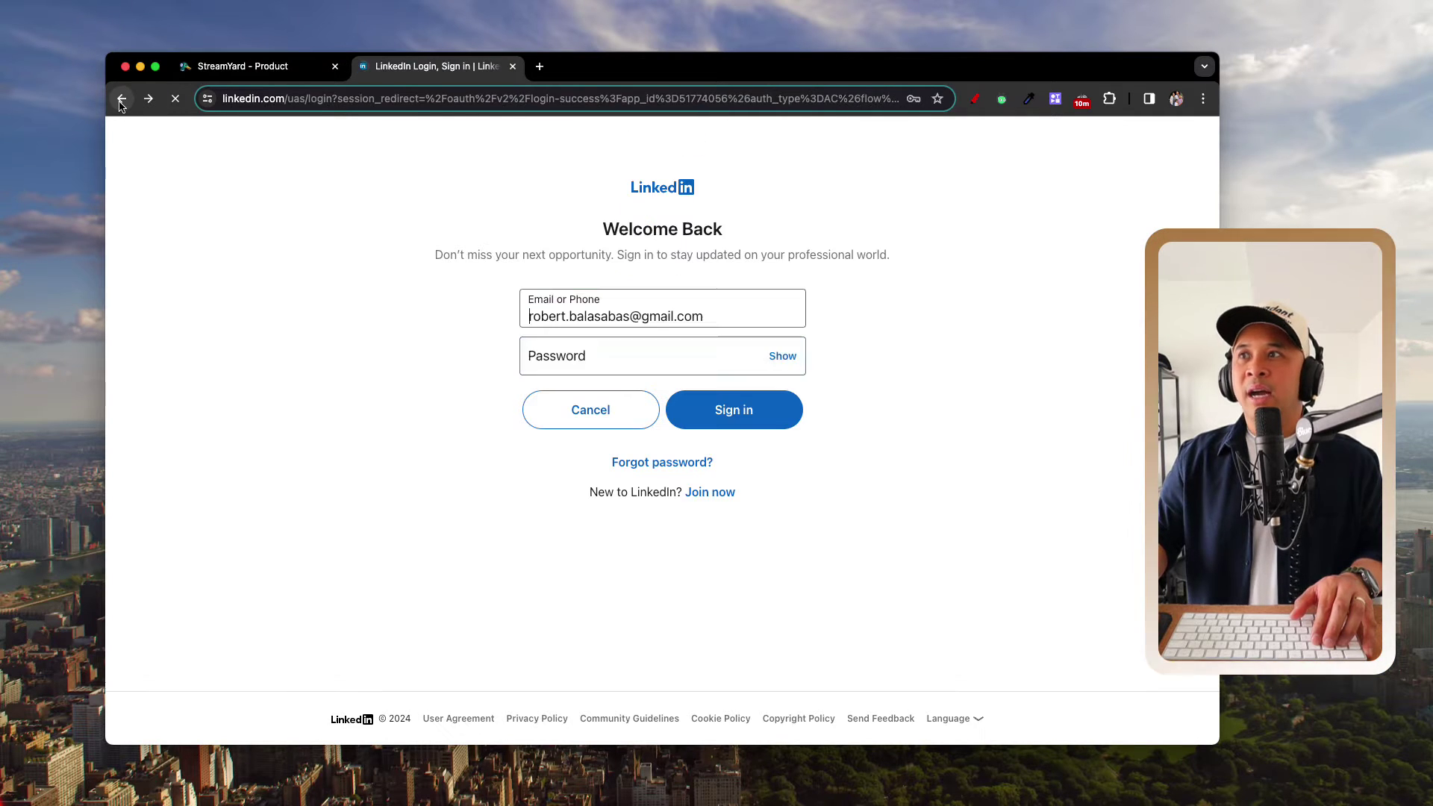
{"action": "left_click", "coordinate": [120, 99]}
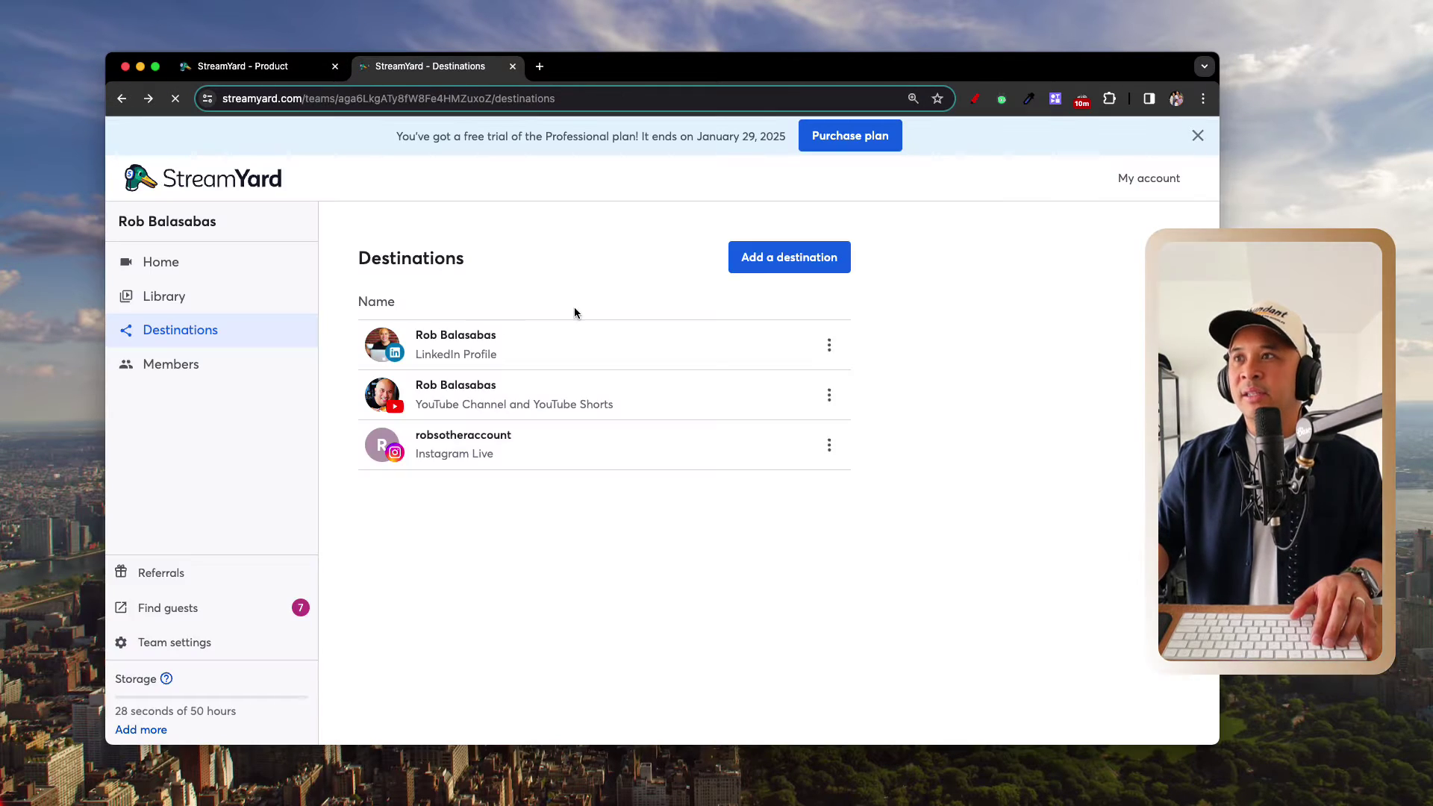
Step: Remove the LinkedIn Profile destination, also deleting its upcoming LinkedIn streams
{"action": "left_click", "coordinate": [828, 348]}
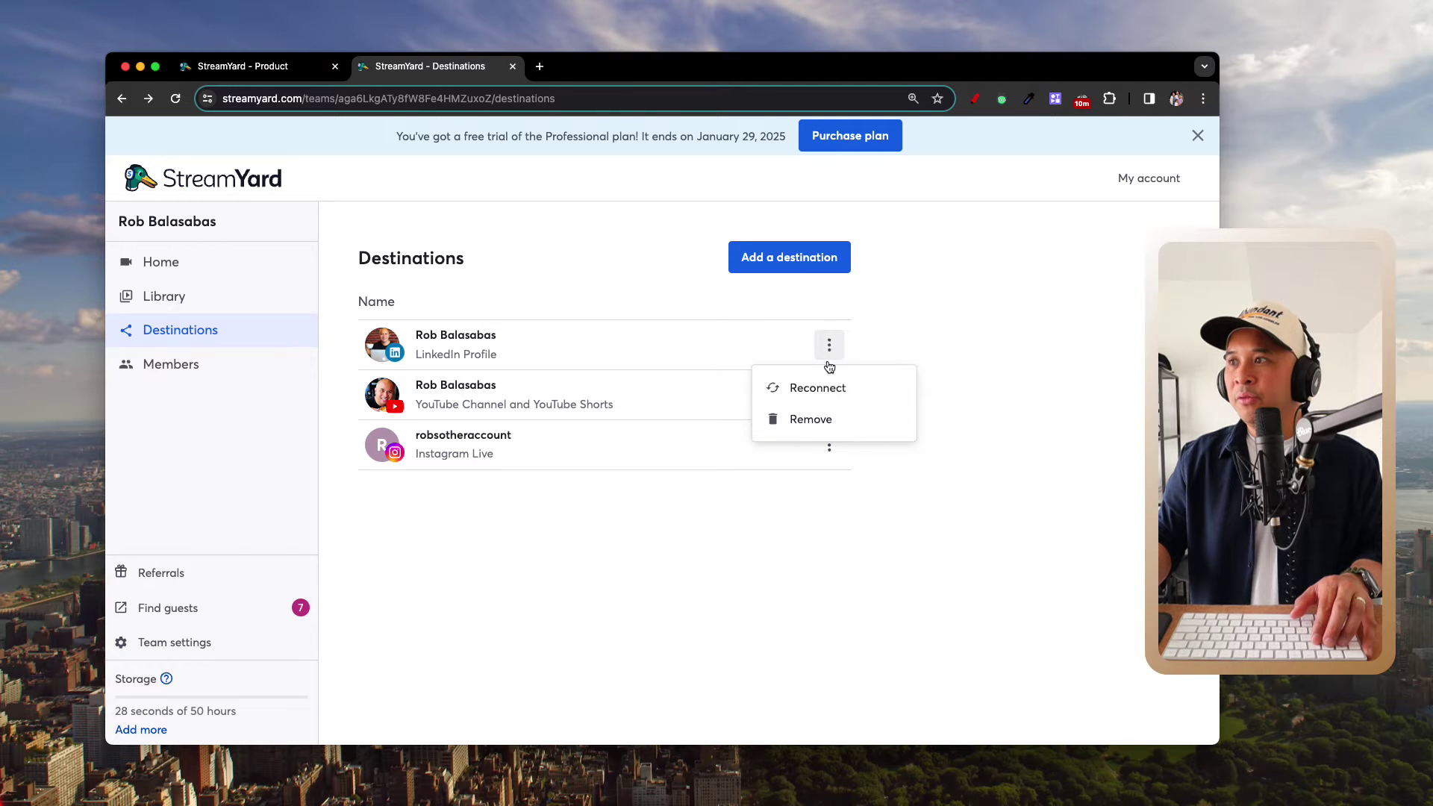
{"action": "left_click", "coordinate": [810, 419]}
{"action": "left_click", "coordinate": [498, 474]}
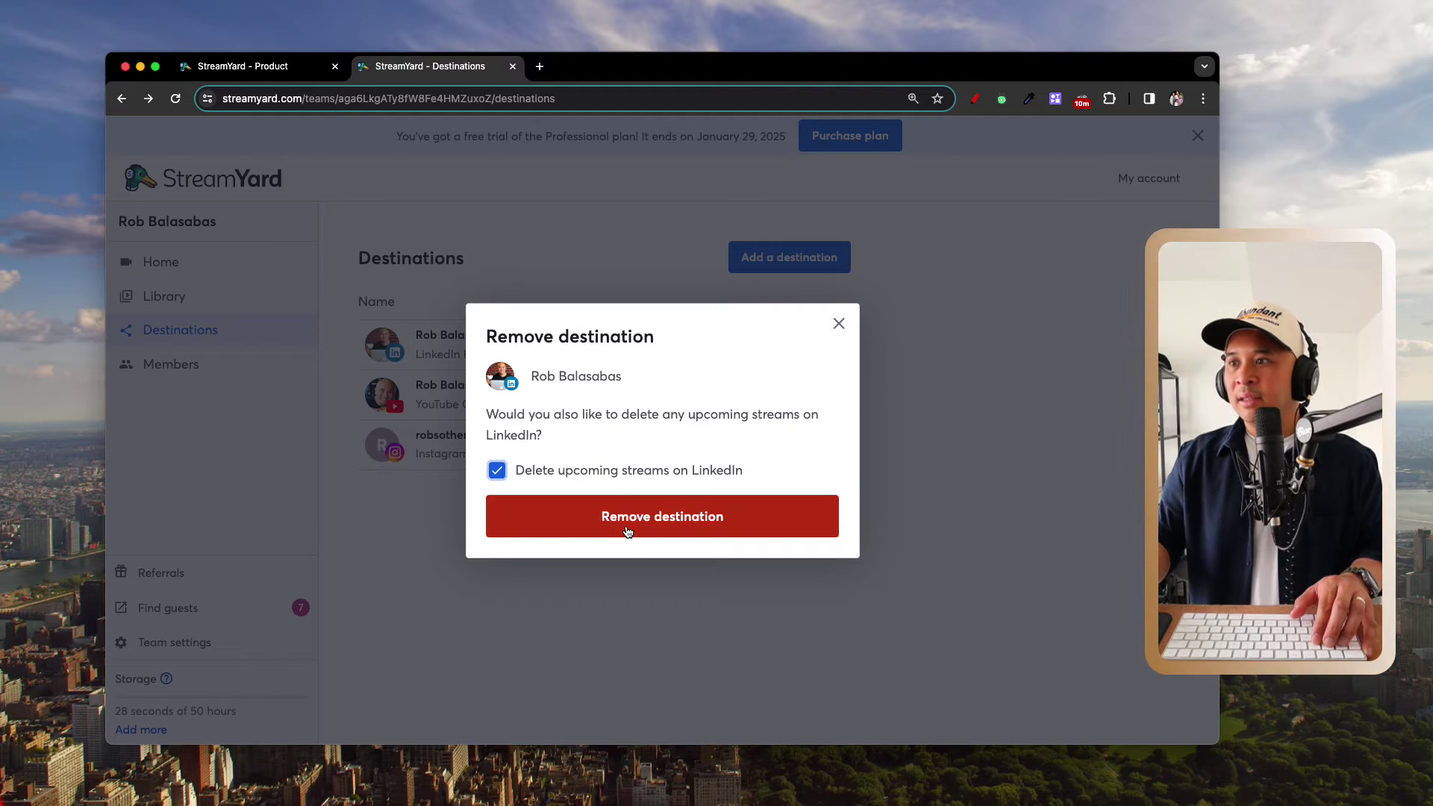
{"action": "left_click", "coordinate": [628, 528]}
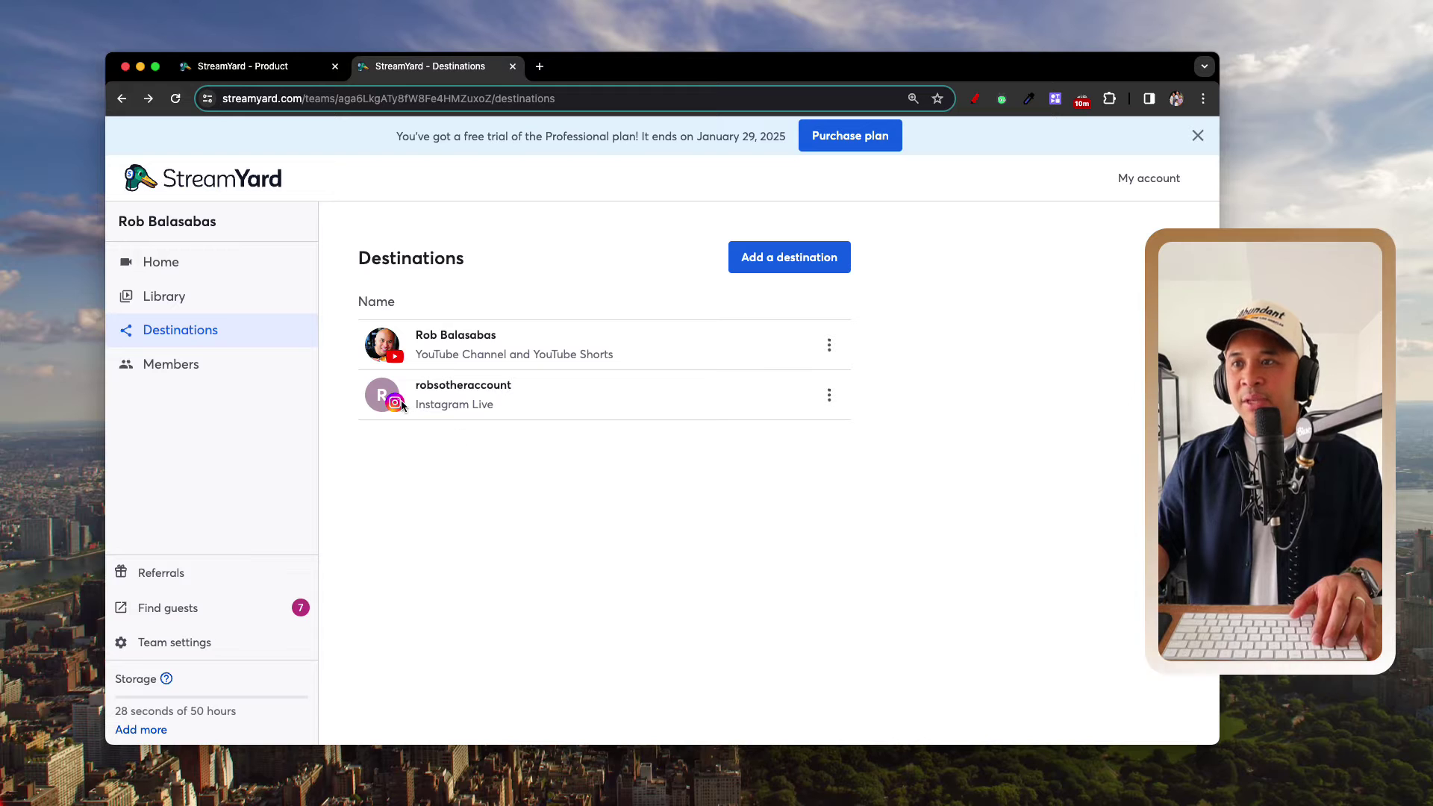
{"action": "scroll", "coordinate": [409, 382], "scroll_direction": "up", "scroll_amount": 5}
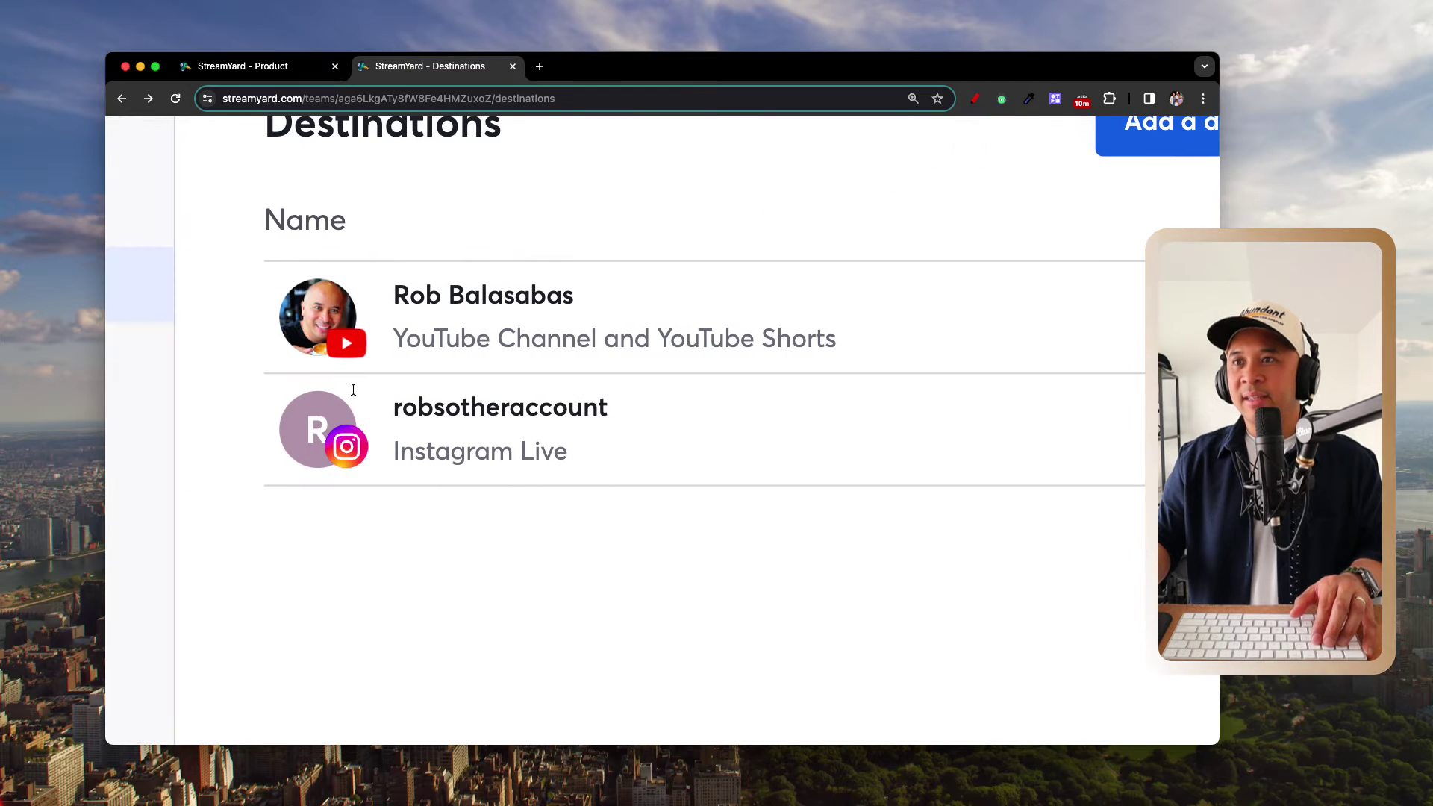
{"action": "scroll", "coordinate": [352, 394], "scroll_direction": "down", "scroll_amount": 5}
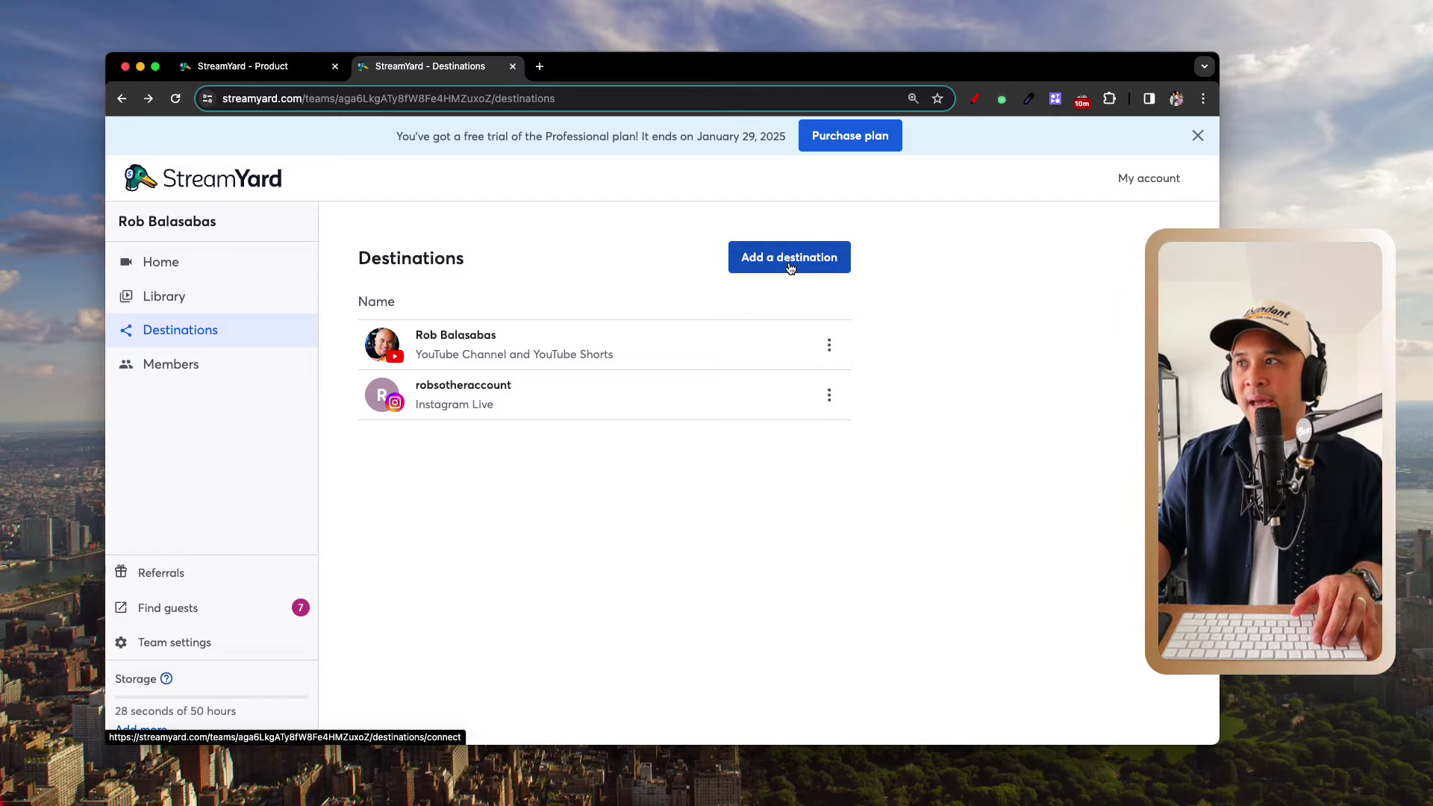
{"action": "scroll", "coordinate": [789, 265], "scroll_direction": "up", "scroll_amount": 5}
Step: Choose LinkedIn Profile among Add a destination's Live stream platforms
{"action": "left_click", "coordinate": [675, 436]}
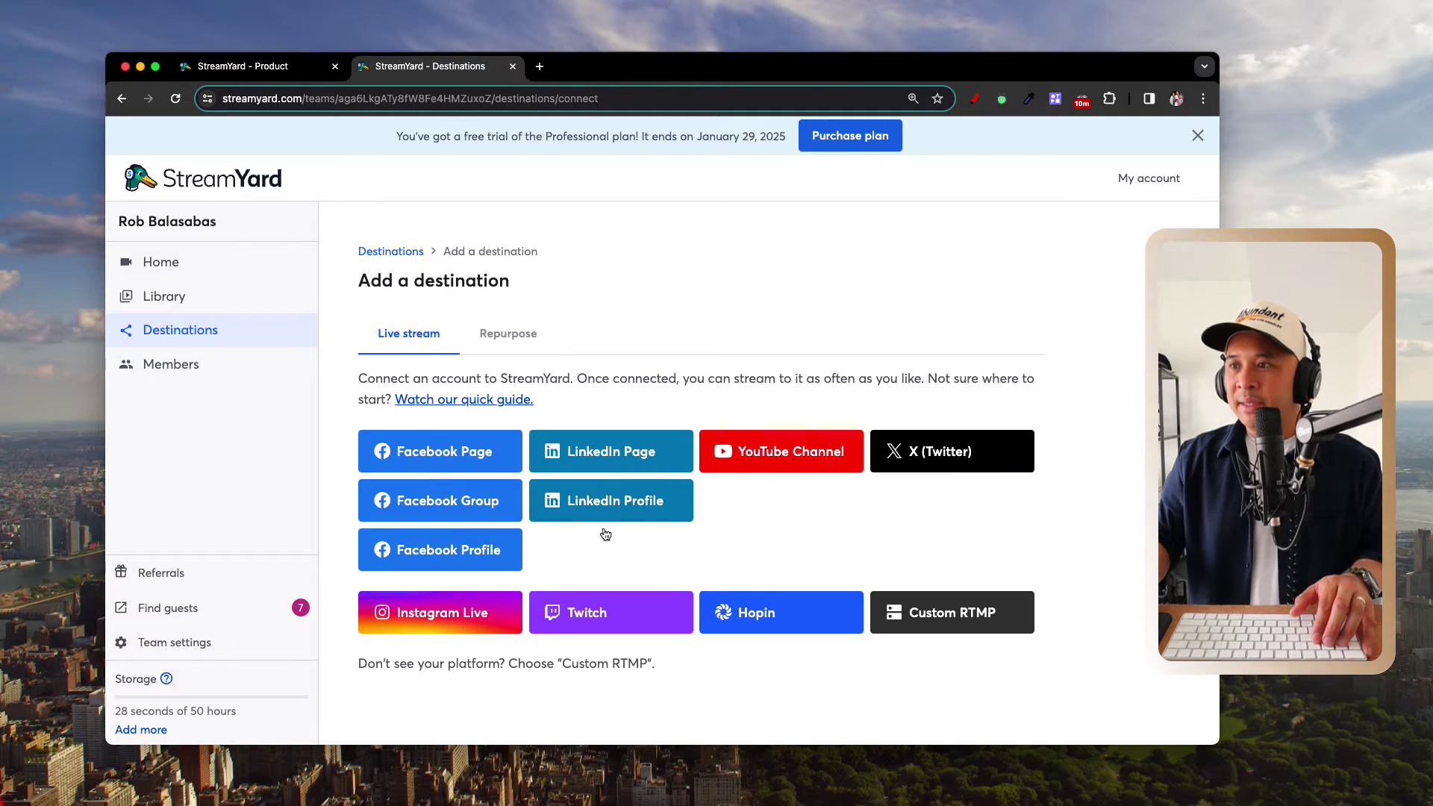
{"action": "scroll", "coordinate": [612, 505], "scroll_direction": "up", "scroll_amount": 5}
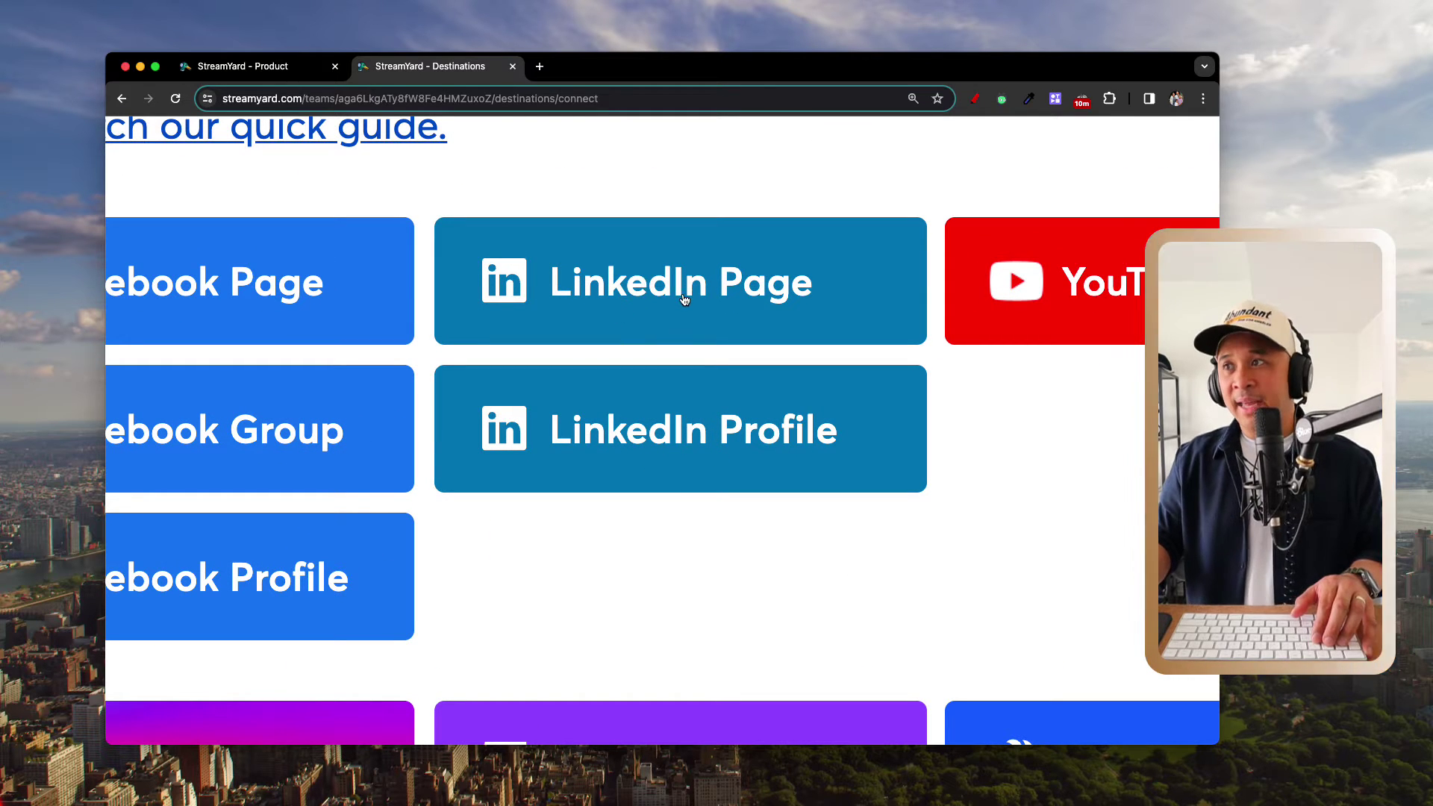
{"action": "scroll", "coordinate": [687, 298], "scroll_direction": "left", "scroll_amount": 1}
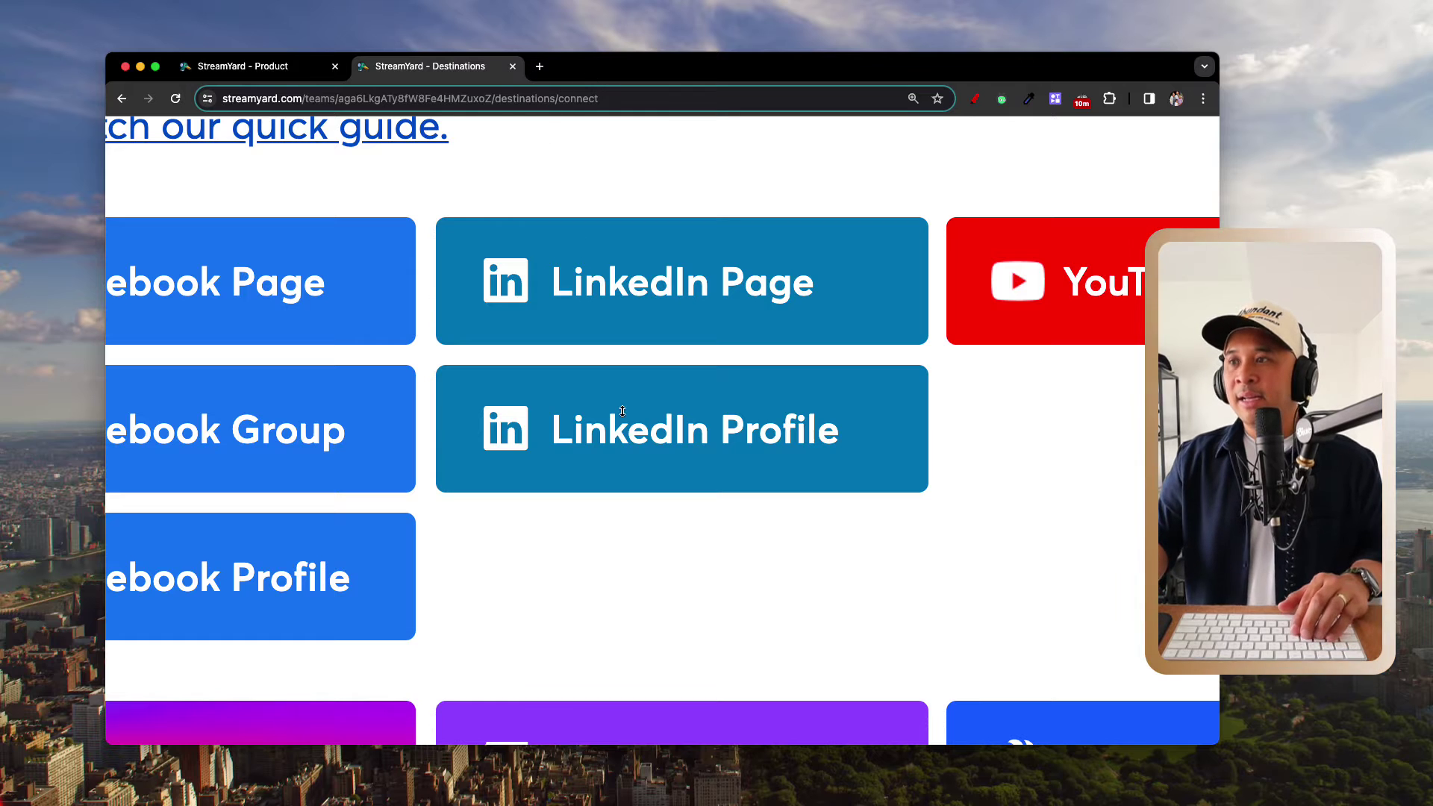
{"action": "left_click", "coordinate": [655, 436]}
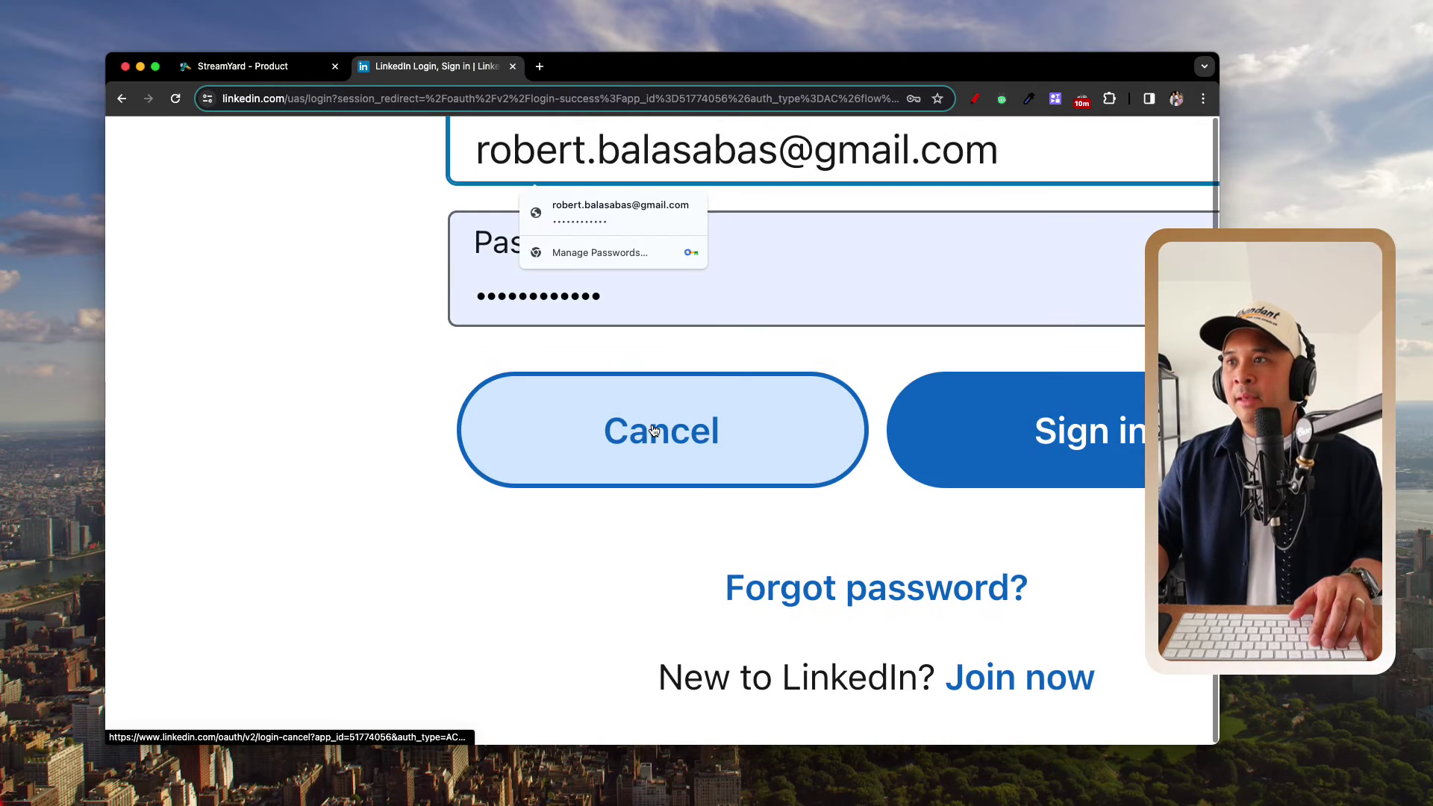
Step: Sign in to LinkedIn using the browser's saved account password
{"action": "left_click", "coordinate": [942, 342]}
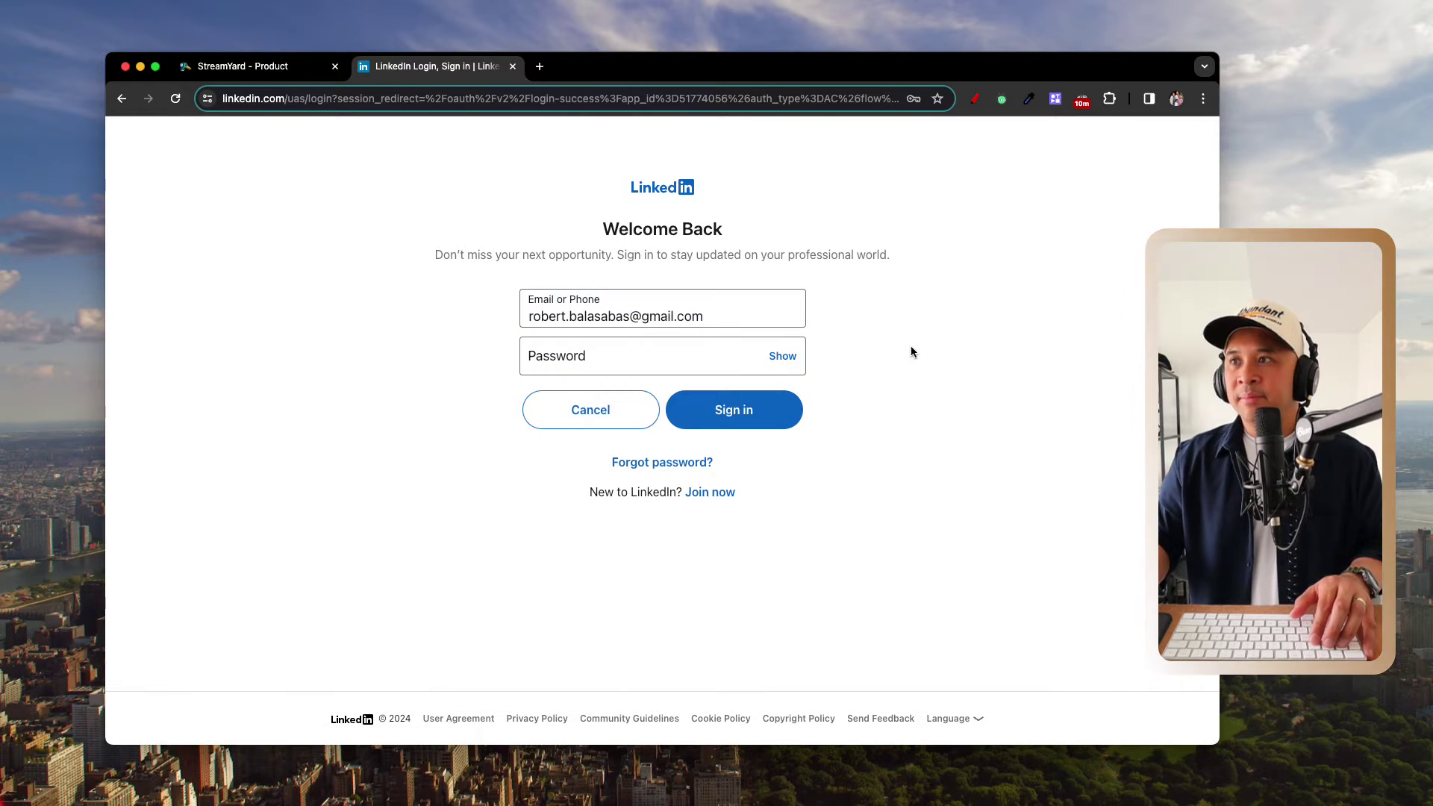
{"action": "left_click", "coordinate": [575, 356]}
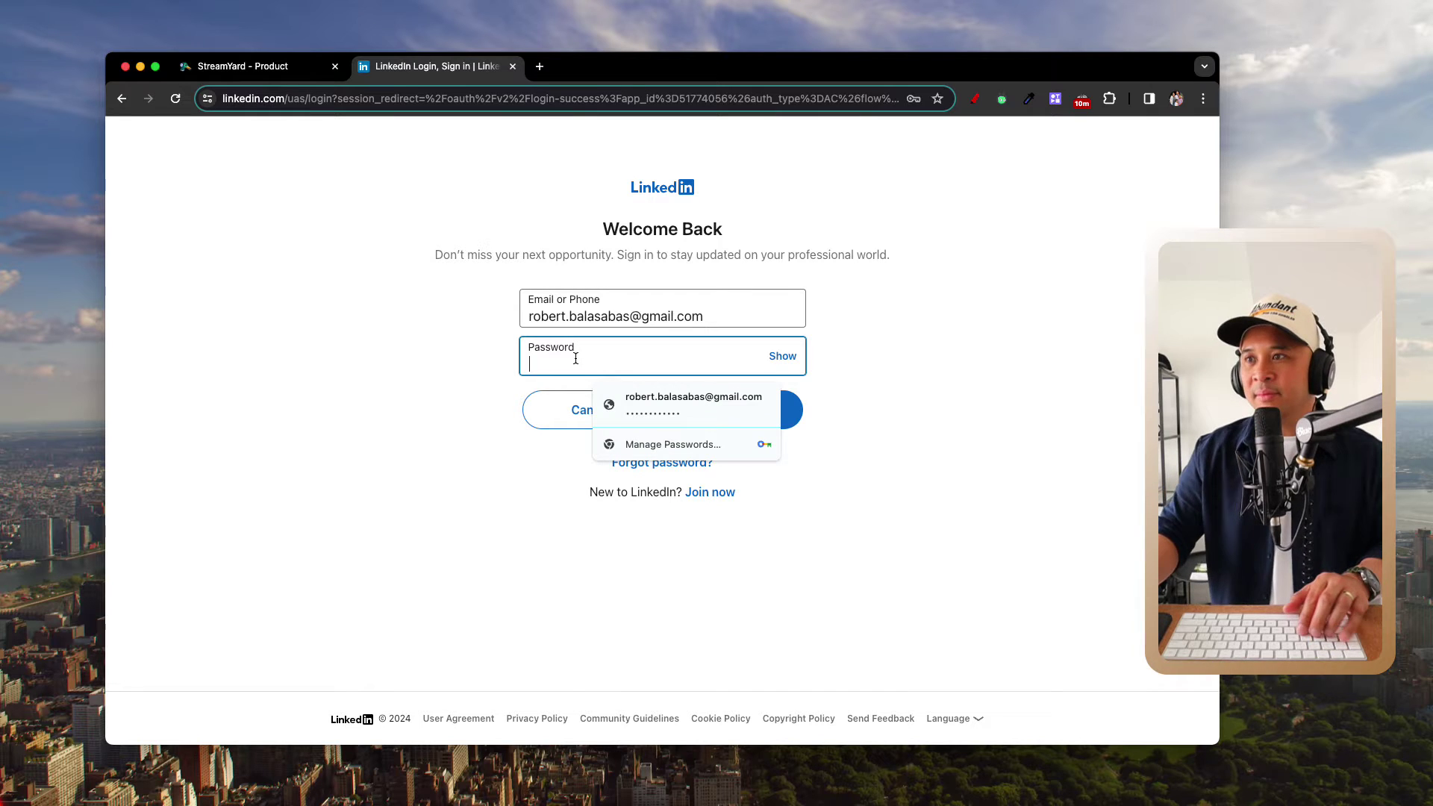
{"action": "left_click", "coordinate": [690, 401]}
{"action": "left_click", "coordinate": [720, 417]}
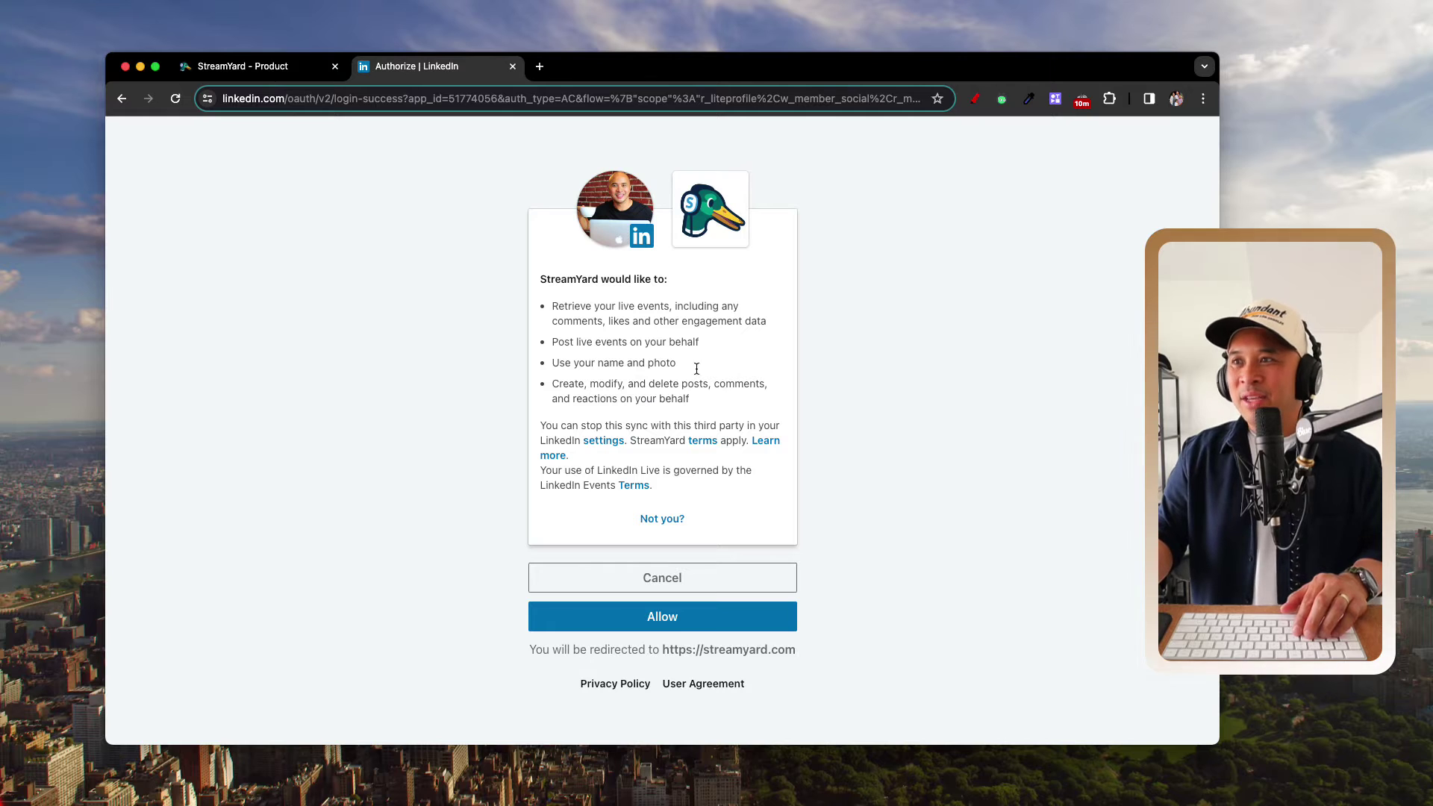
Step: Read through StreamYard's requested LinkedIn permissions, including creating posts and stopping the sync
{"action": "scroll", "coordinate": [625, 285], "scroll_direction": "up", "scroll_amount": 5}
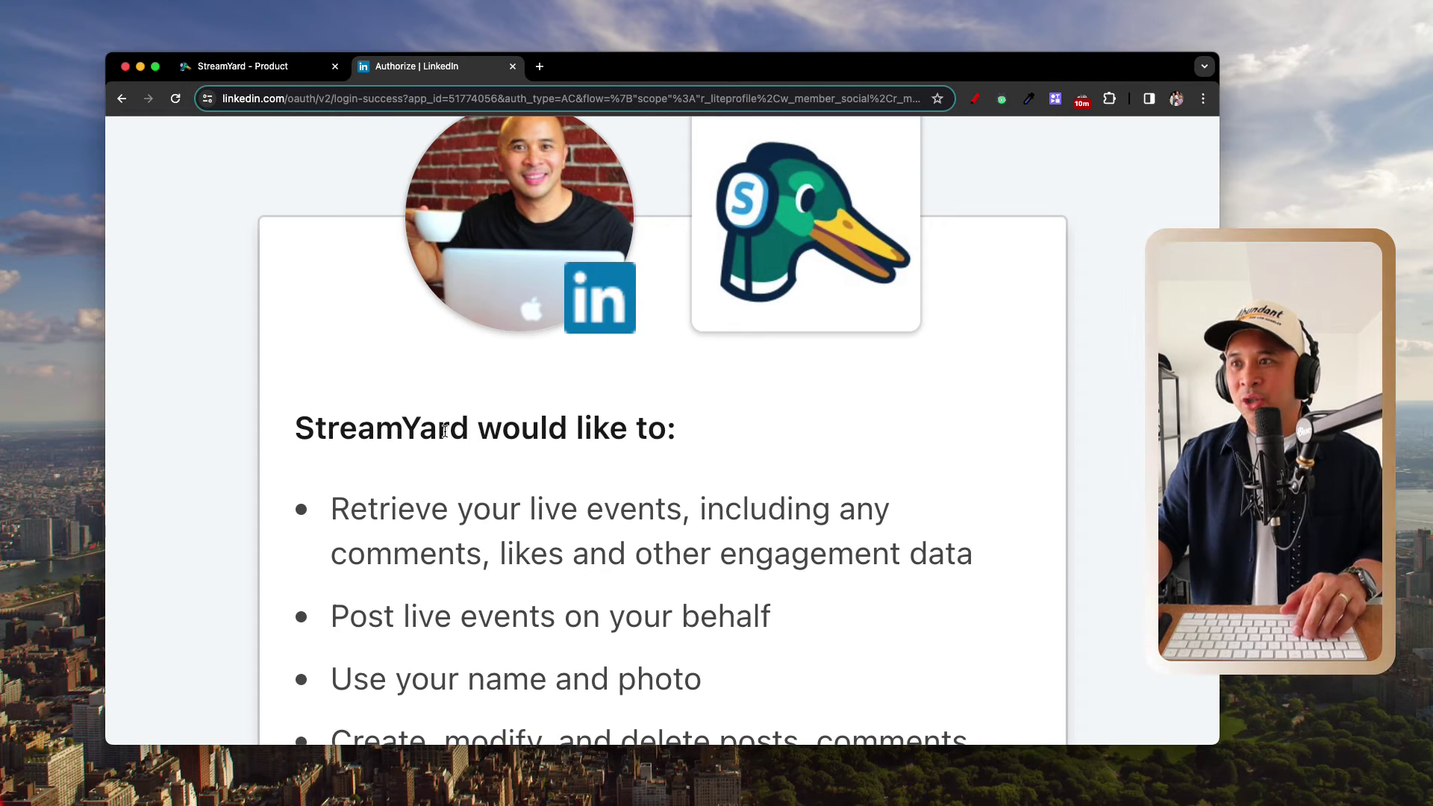
{"action": "scroll", "coordinate": [445, 430], "scroll_direction": "down", "scroll_amount": 3}
{"action": "left_click_drag", "start_coordinate": [347, 351], "coordinate": [900, 396]}
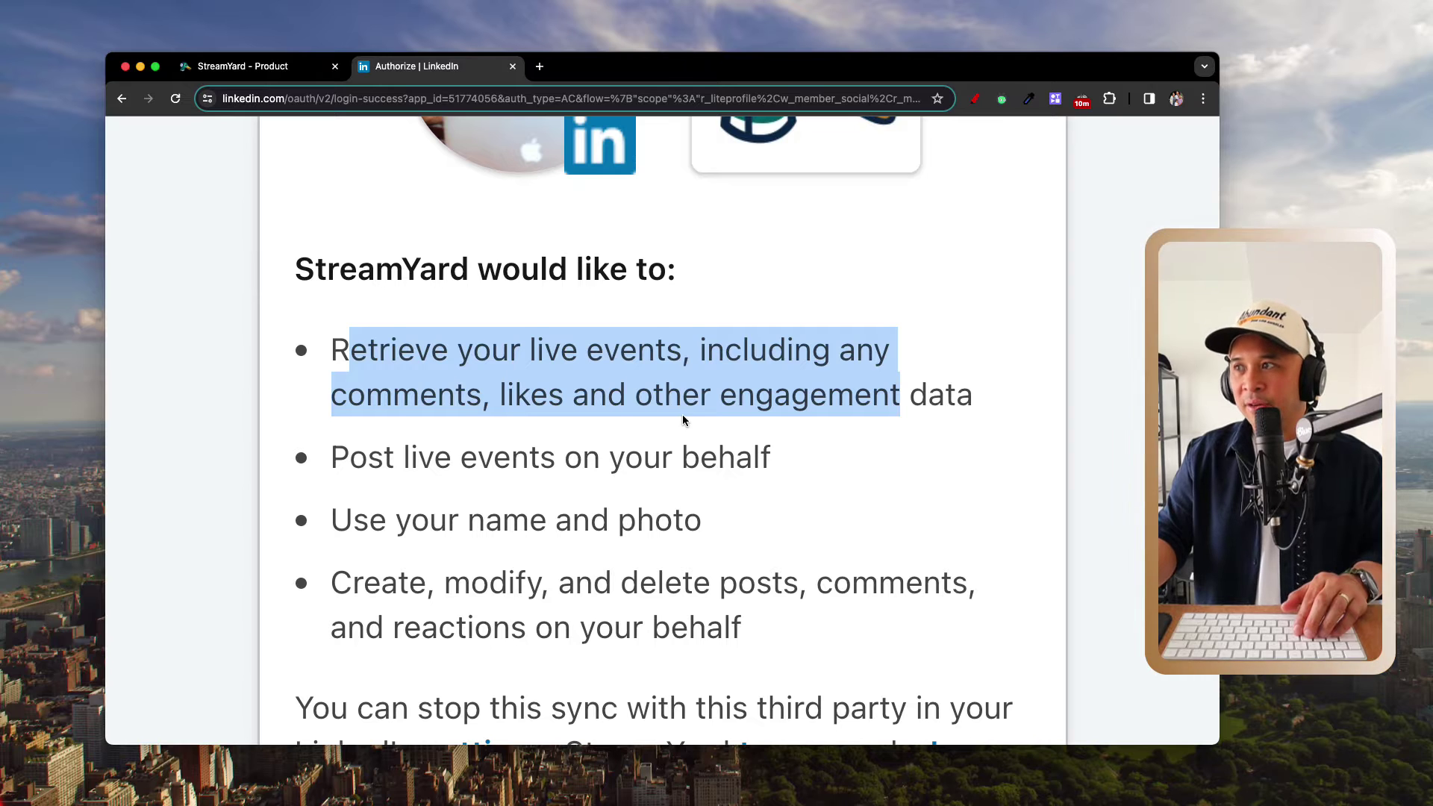
{"action": "scroll", "coordinate": [653, 423], "scroll_direction": "down", "scroll_amount": 2}
{"action": "left_click_drag", "start_coordinate": [334, 389], "coordinate": [772, 389]}
{"action": "scroll", "coordinate": [430, 440], "scroll_direction": "down", "scroll_amount": 2}
{"action": "scroll", "coordinate": [429, 439], "scroll_direction": "down", "scroll_amount": 2}
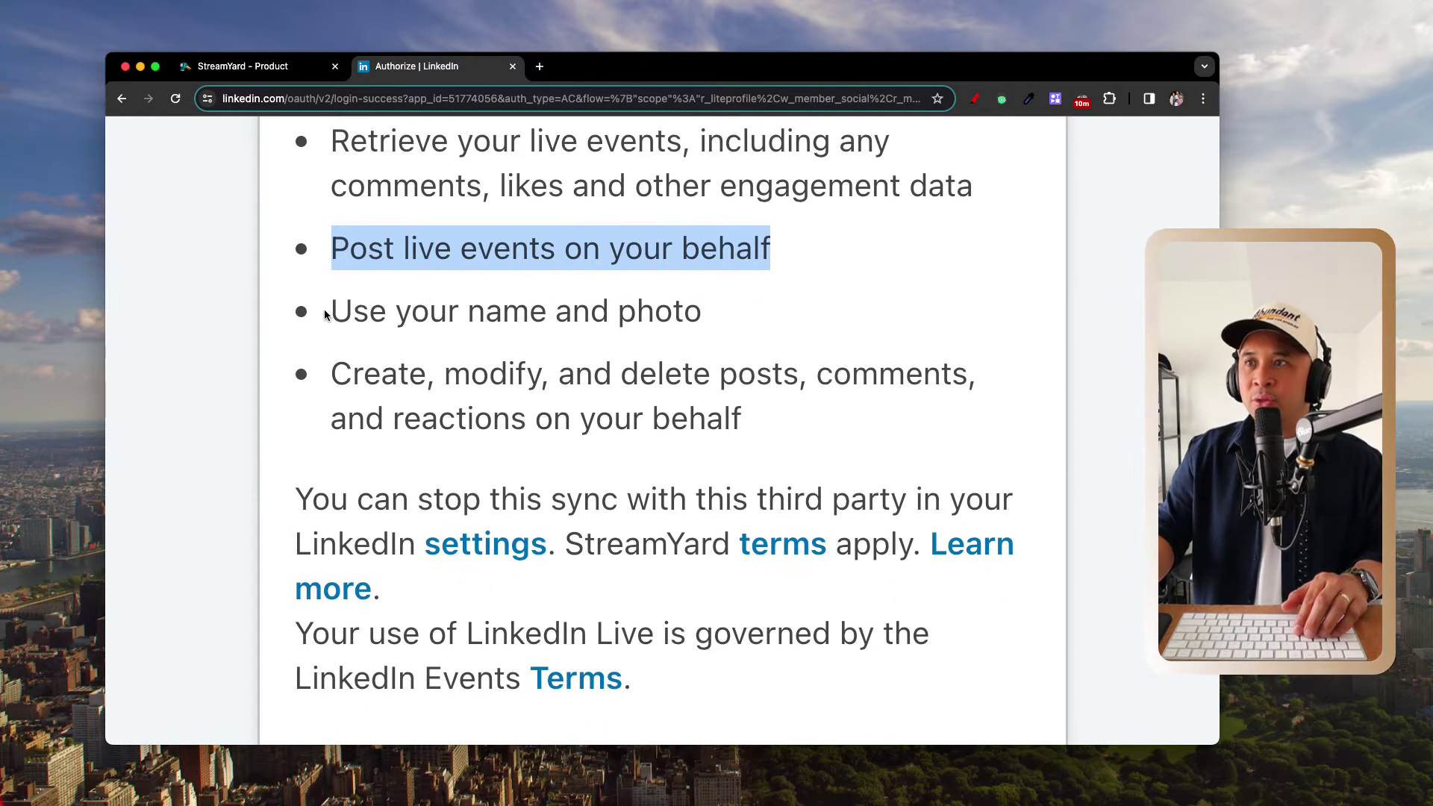
{"action": "left_click_drag", "start_coordinate": [331, 312], "coordinate": [705, 312]}
{"action": "scroll", "coordinate": [433, 403], "scroll_direction": "right", "scroll_amount": 1}
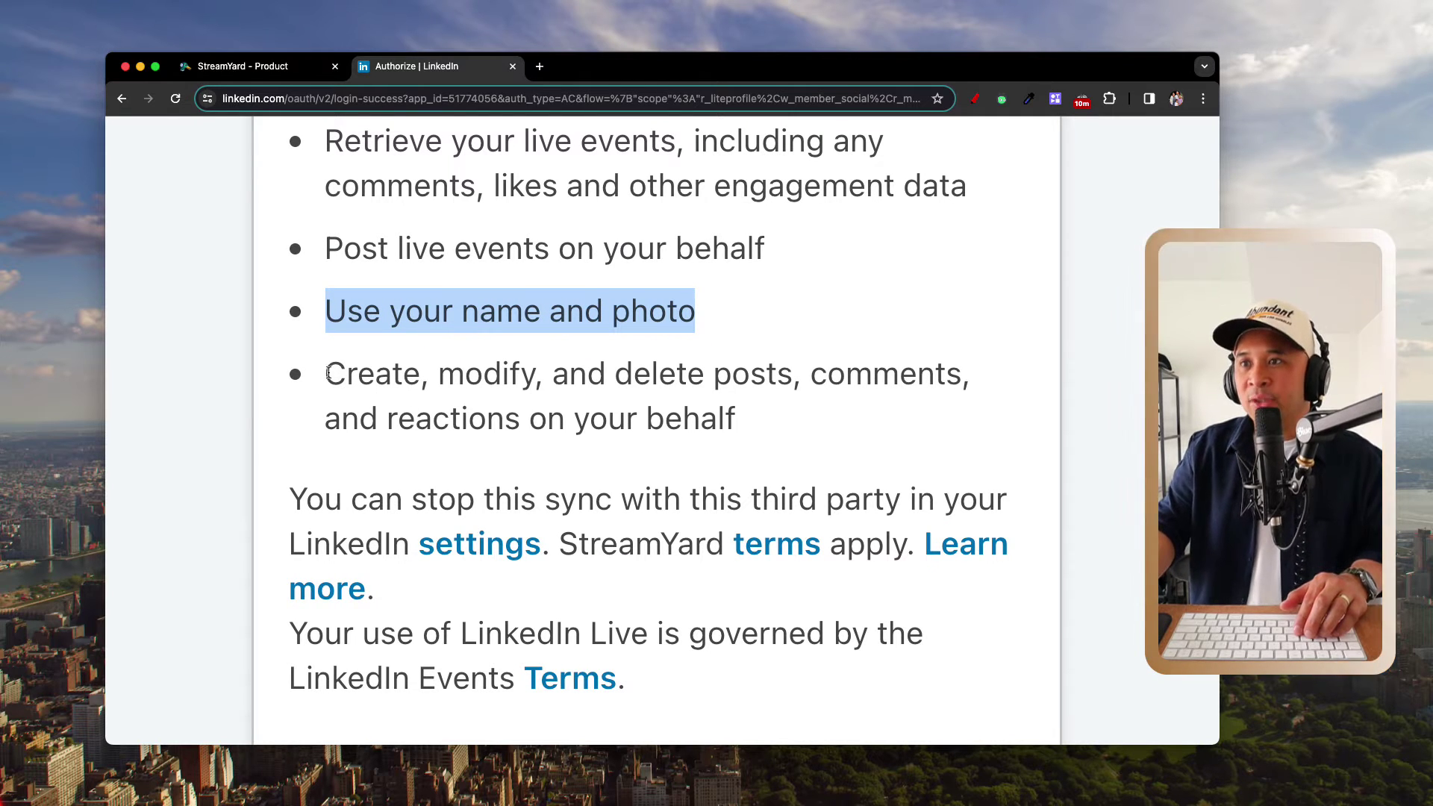
{"action": "left_click_drag", "start_coordinate": [328, 373], "coordinate": [760, 407]}
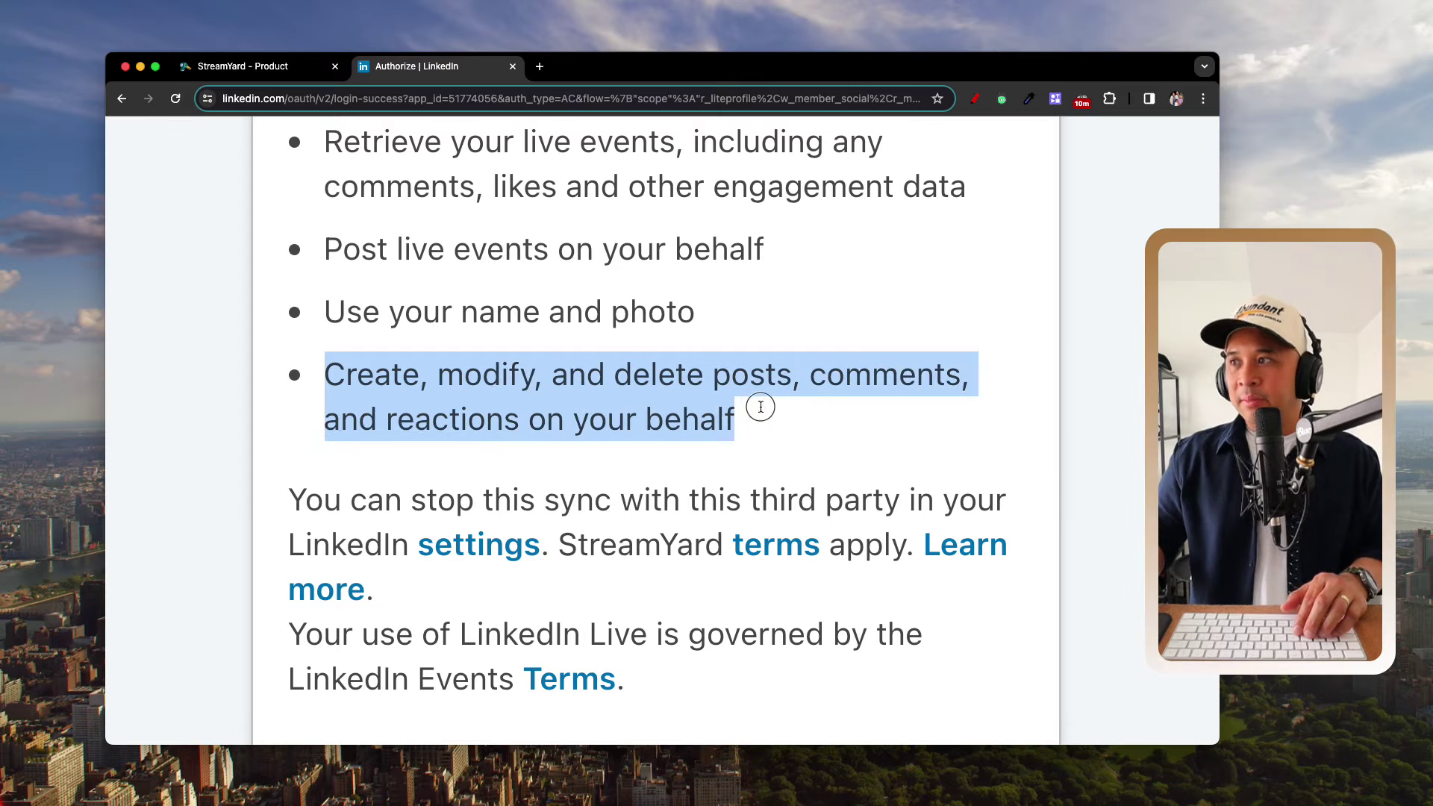
{"action": "scroll", "coordinate": [556, 452], "scroll_direction": "down", "scroll_amount": 5}
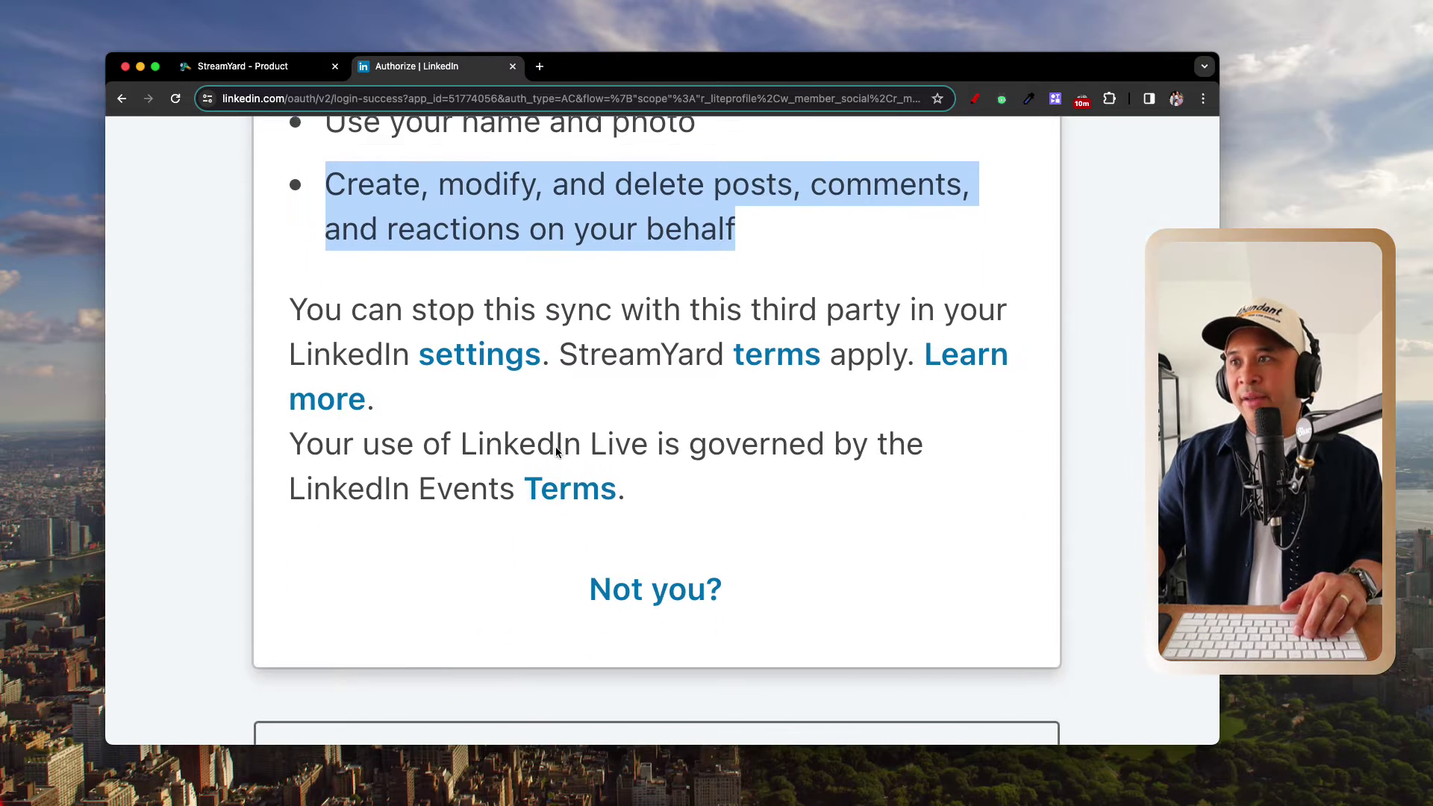
{"action": "left_click_drag", "start_coordinate": [293, 273], "coordinate": [729, 316]}
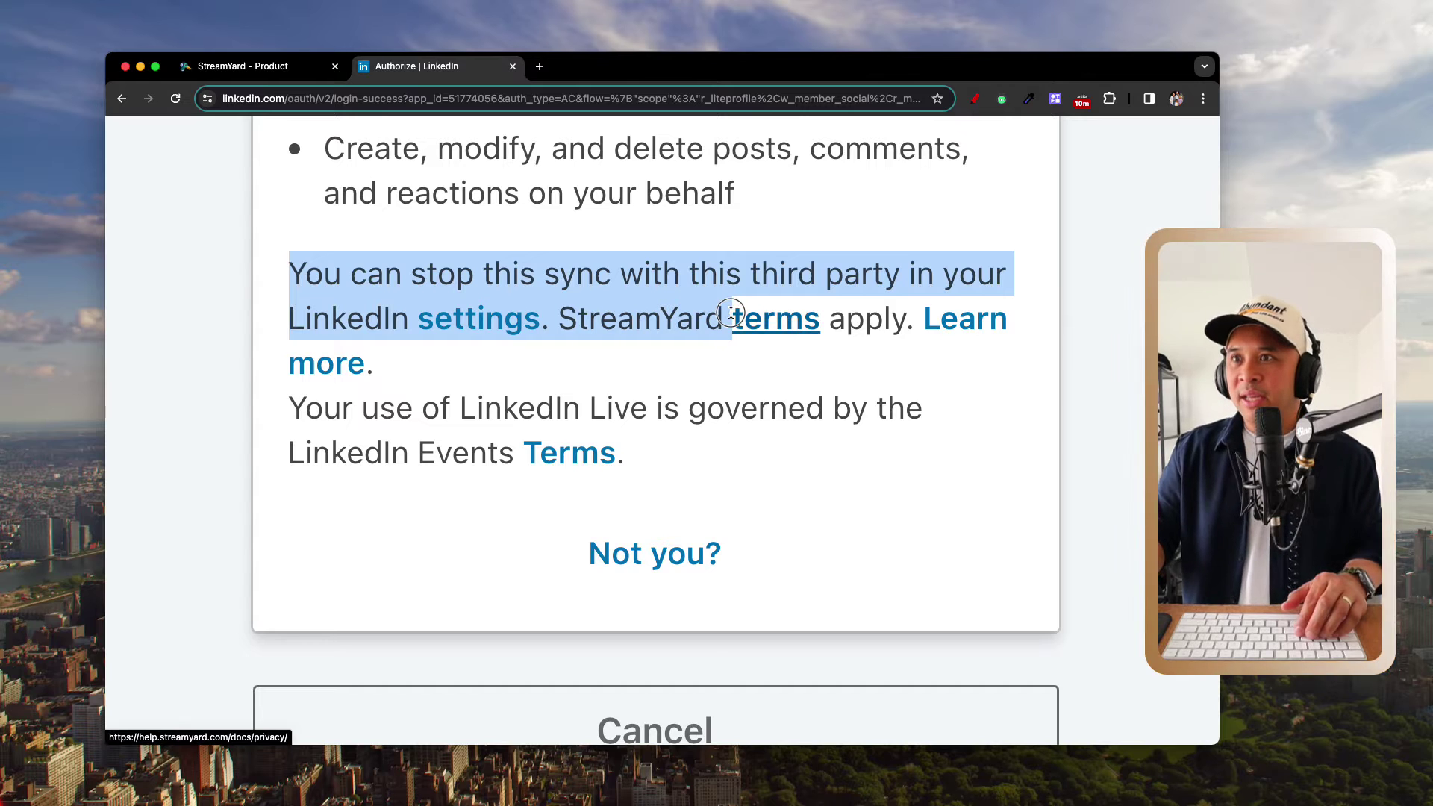
{"action": "left_click", "coordinate": [648, 351]}
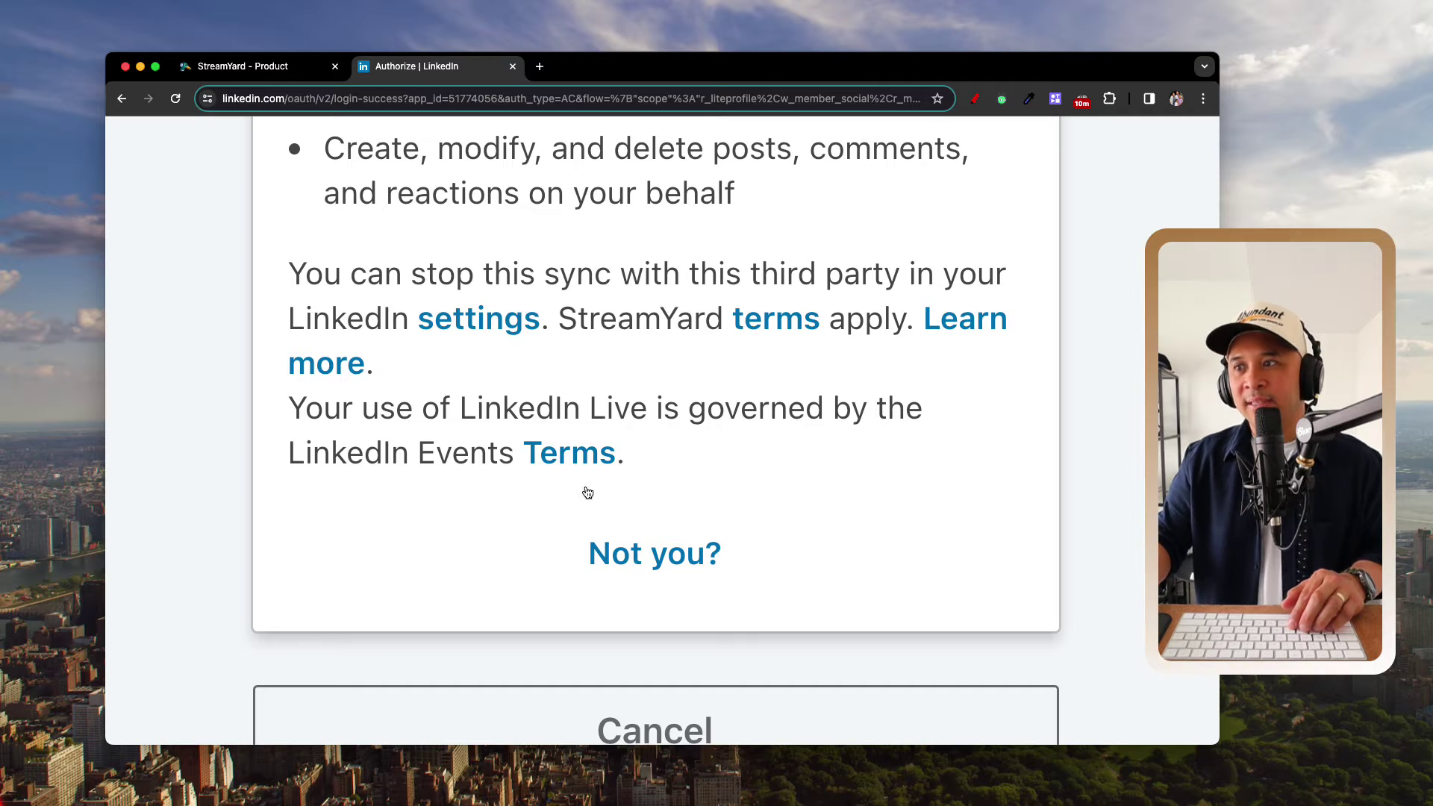
Step: Allow StreamYard access and connect the personal LinkedIn profile
{"action": "key", "text": "super+minus"}
{"action": "key", "text": "super+minus"}
{"action": "key", "text": "super+minus"}
{"action": "key", "text": "super+minus"}
{"action": "key", "text": "super+minus"}
{"action": "key", "text": "super+minus"}
{"action": "key", "text": "super+minus"}
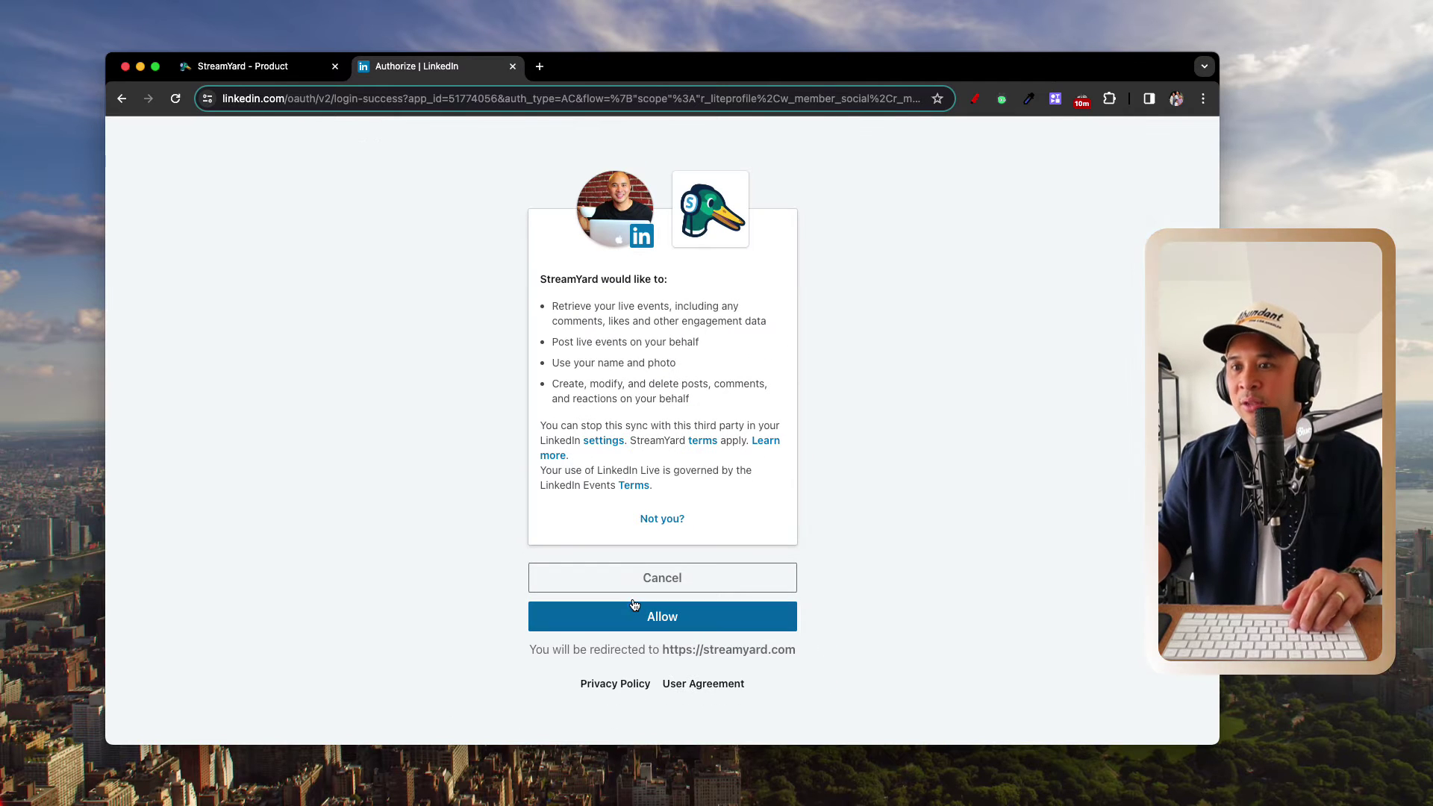
{"action": "key", "text": "super+plus"}
{"action": "key", "text": "super+plus"}
{"action": "key", "text": "super+plus"}
{"action": "key", "text": "super+plus"}
{"action": "key", "text": "super+plus"}
{"action": "key", "text": "super+plus"}
{"action": "key", "text": "super+plus"}
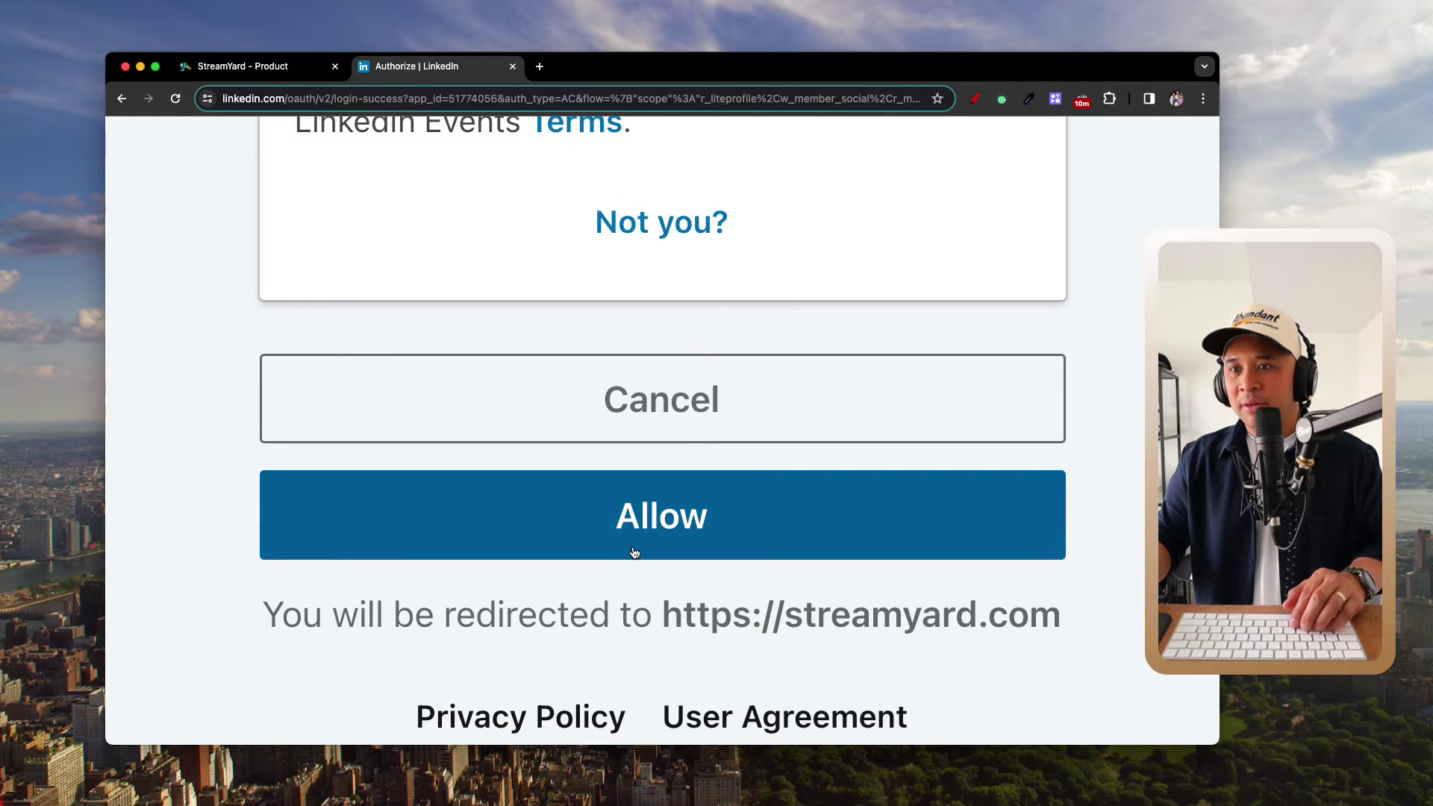
{"action": "key", "text": "super+minus"}
{"action": "key", "text": "super+minus"}
{"action": "key", "text": "super+minus"}
{"action": "key", "text": "super+minus"}
{"action": "key", "text": "super+minus"}
{"action": "key", "text": "super+minus"}
{"action": "key", "text": "super+minus"}
{"action": "left_click", "coordinate": [681, 618]}
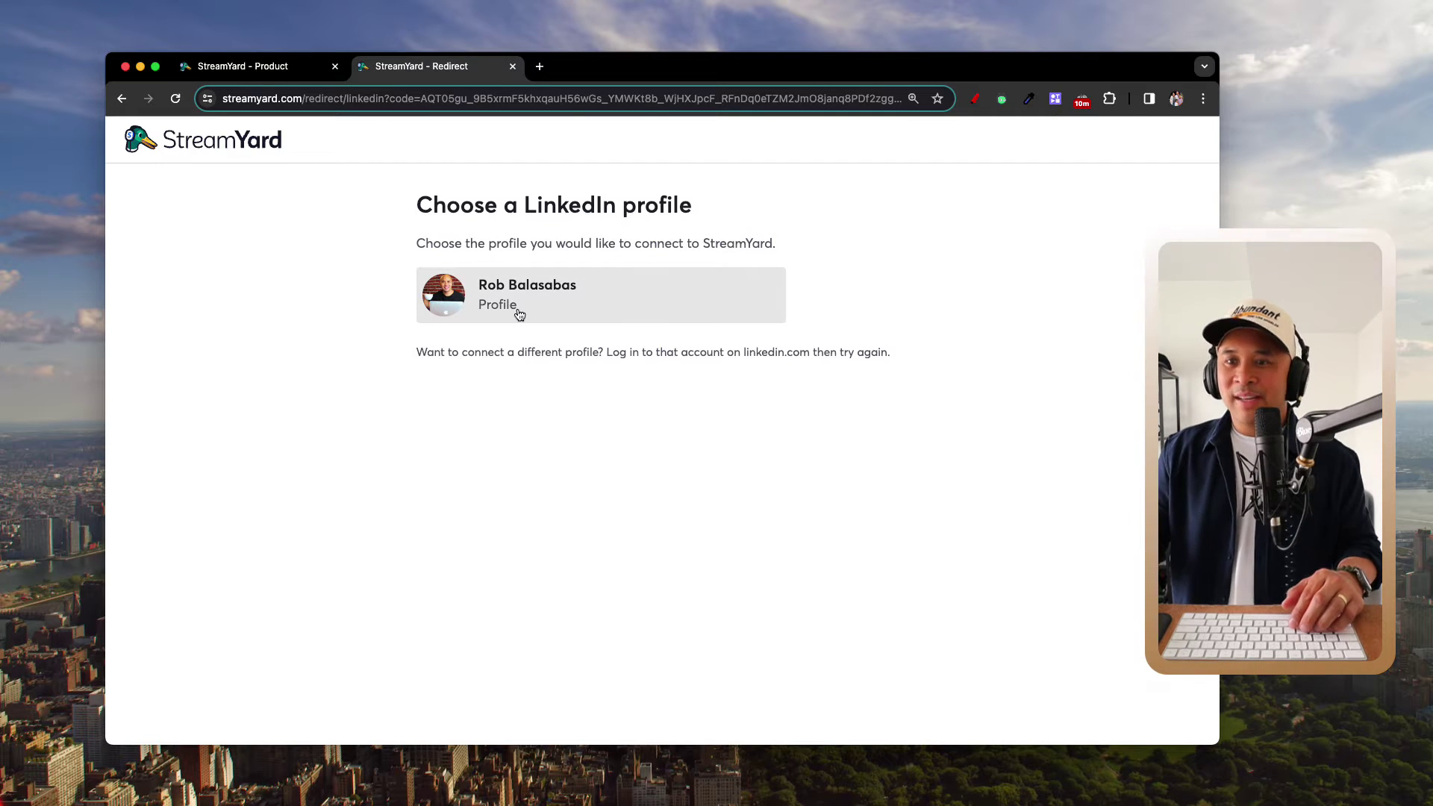
{"action": "scroll", "coordinate": [519, 313], "scroll_direction": "up", "scroll_amount": 5}
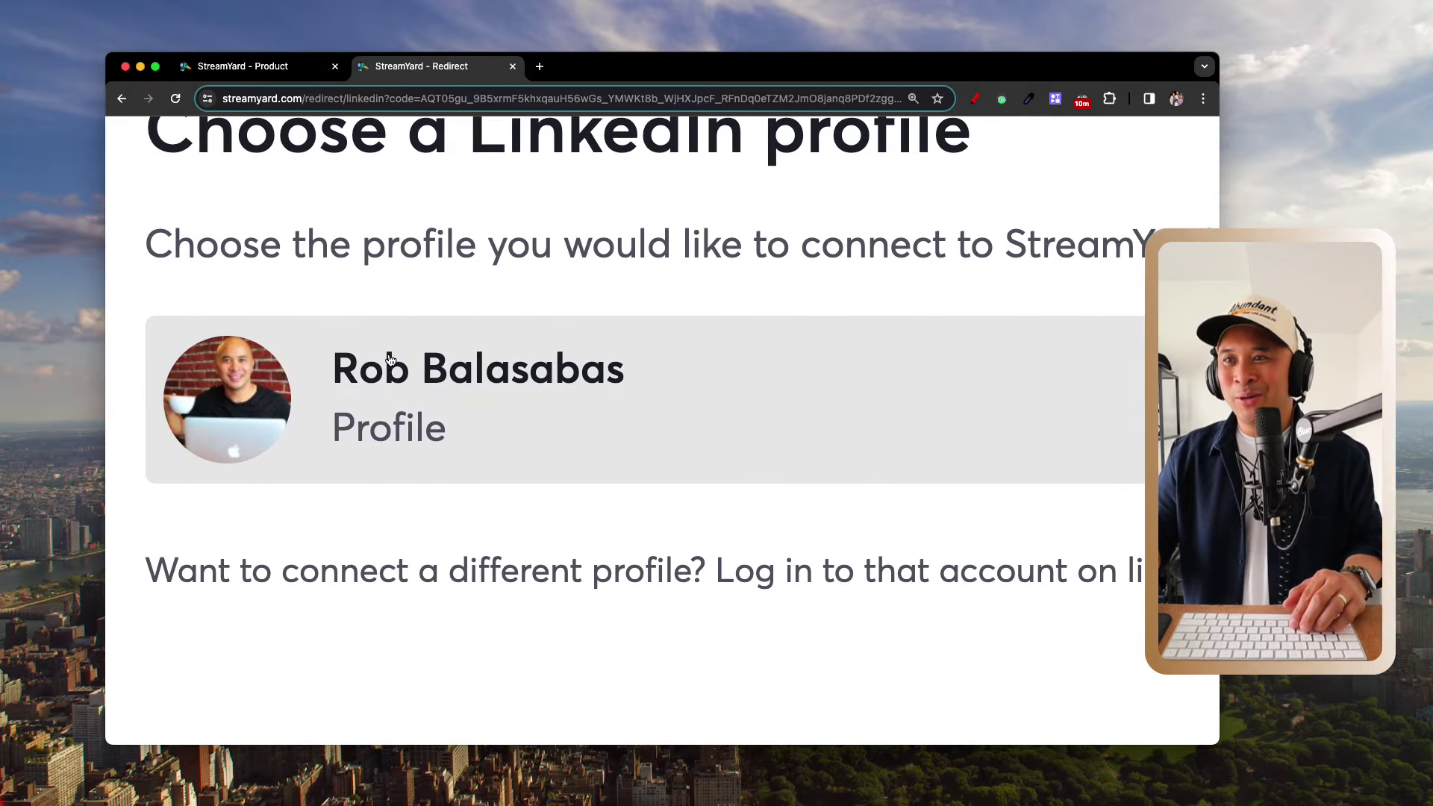
{"action": "scroll", "coordinate": [389, 360], "scroll_direction": "down", "scroll_amount": 5}
{"action": "left_click", "coordinate": [499, 305]}
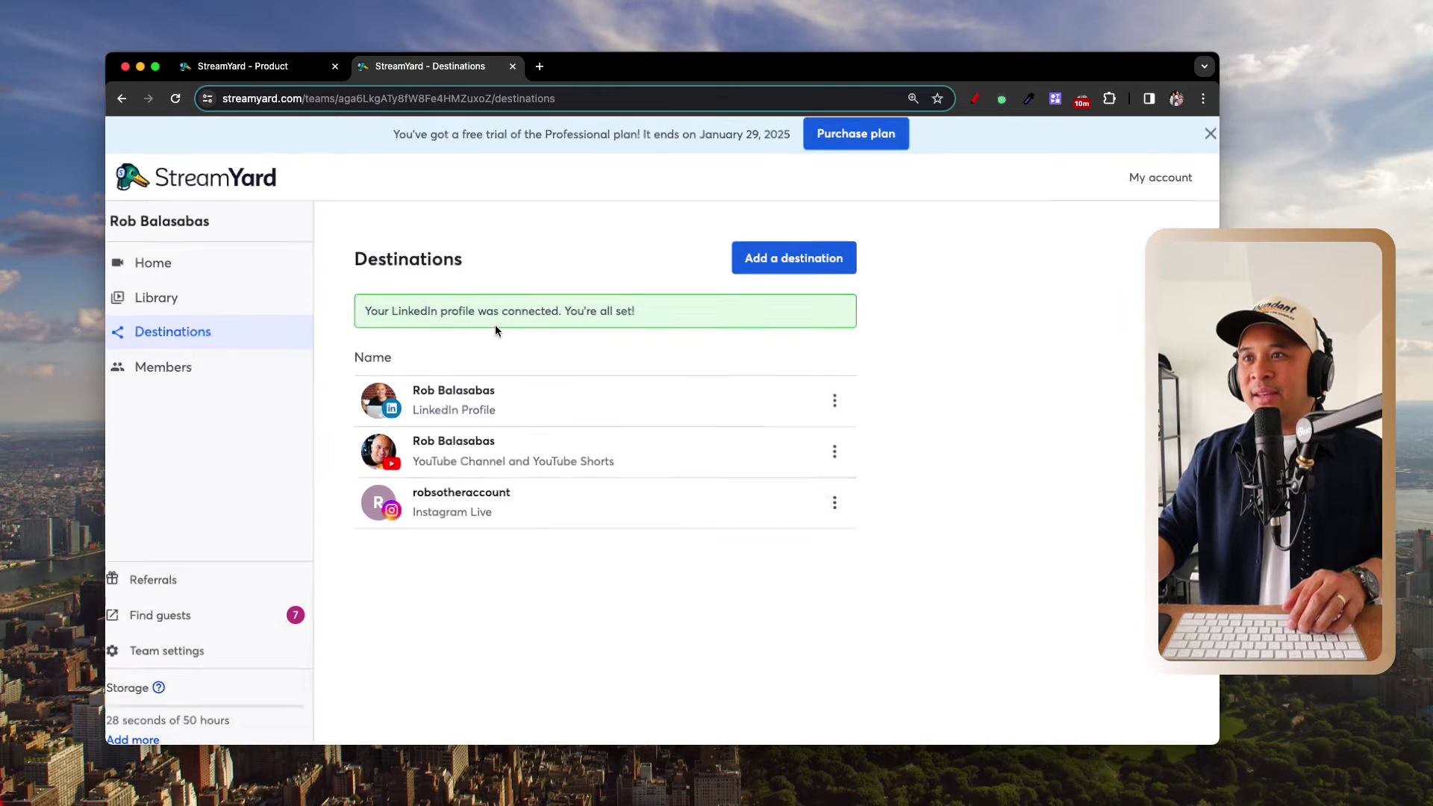
{"action": "scroll", "coordinate": [495, 329], "scroll_direction": "up", "scroll_amount": 5}
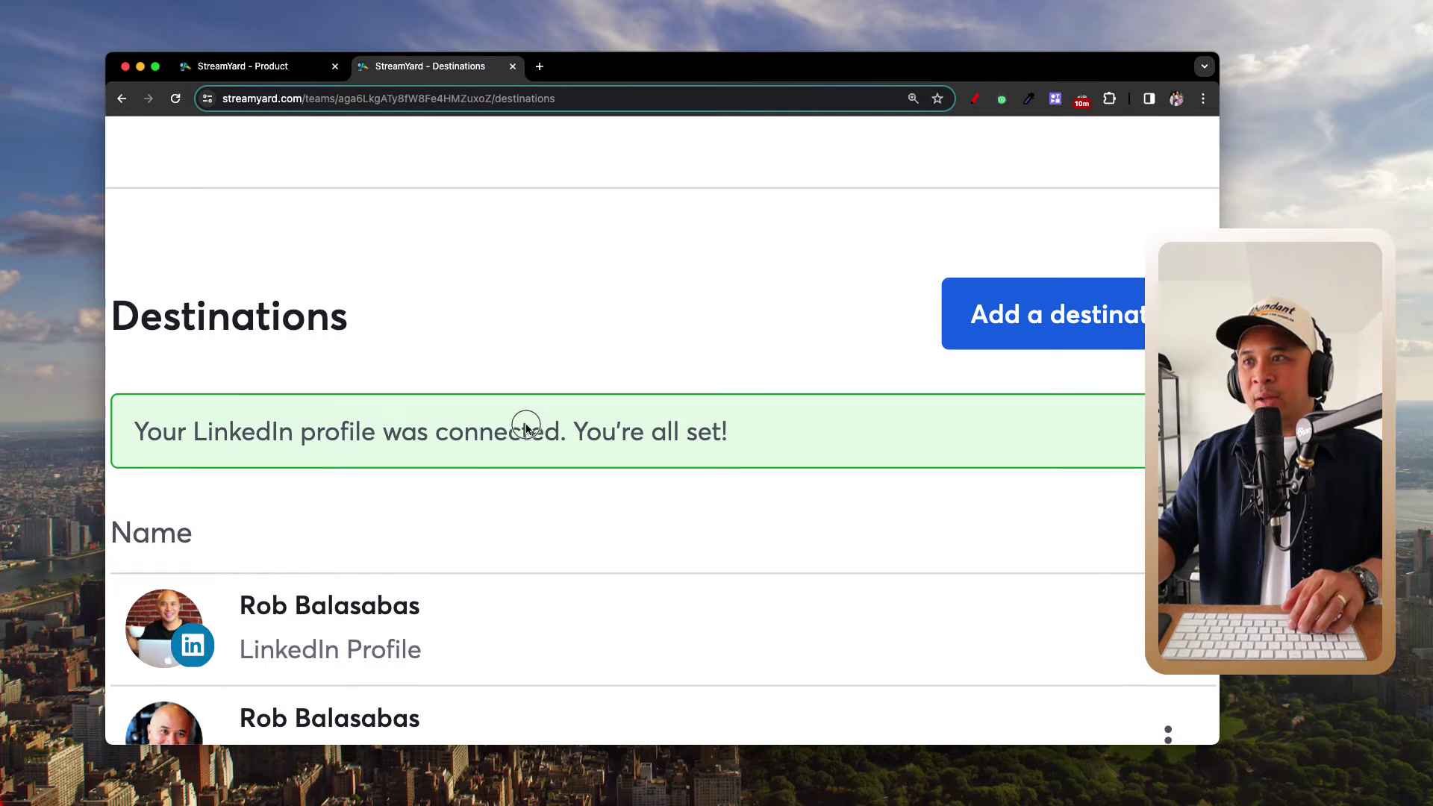
{"action": "scroll", "coordinate": [583, 392], "scroll_direction": "down", "scroll_amount": 5}
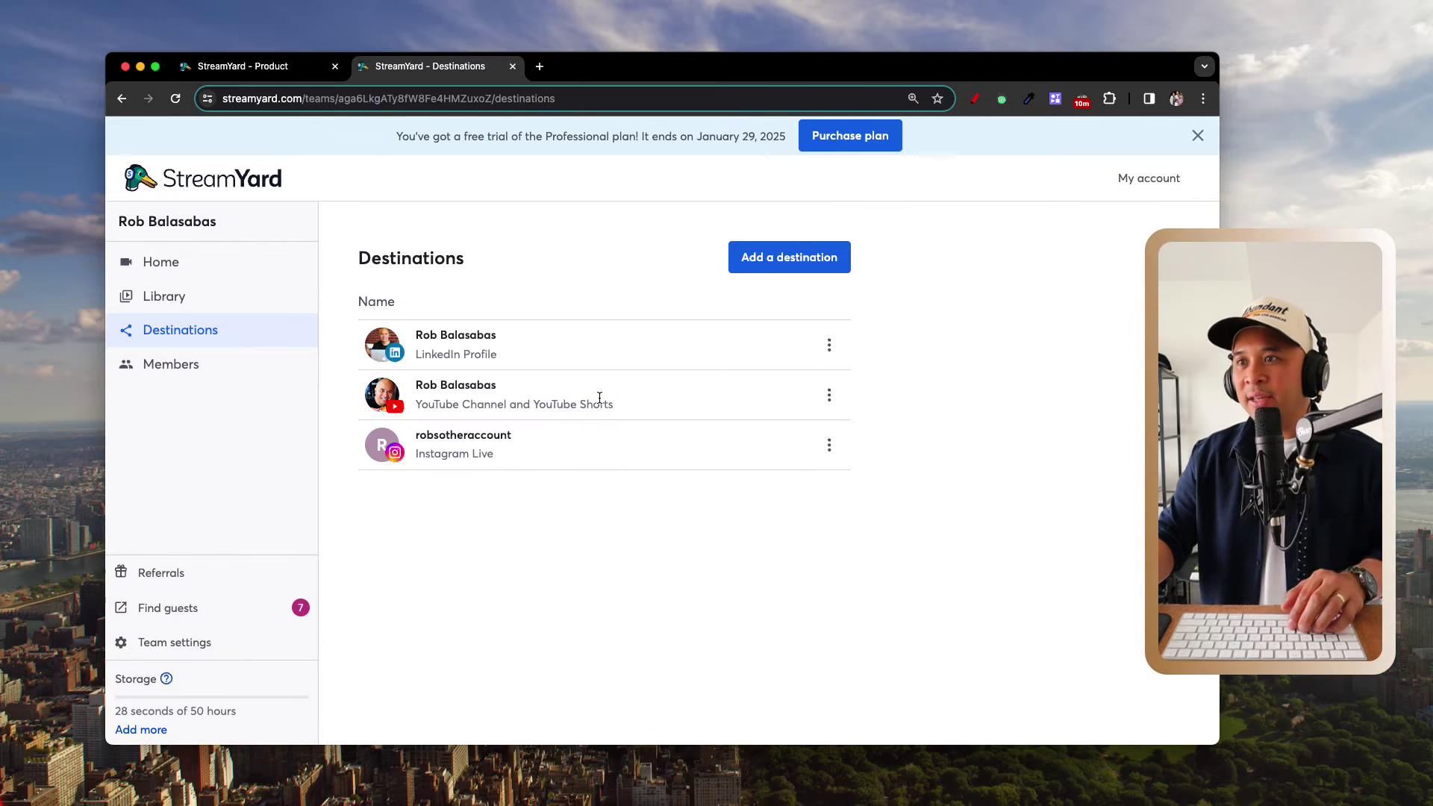
{"action": "scroll", "coordinate": [378, 351], "scroll_direction": "up", "scroll_amount": 5}
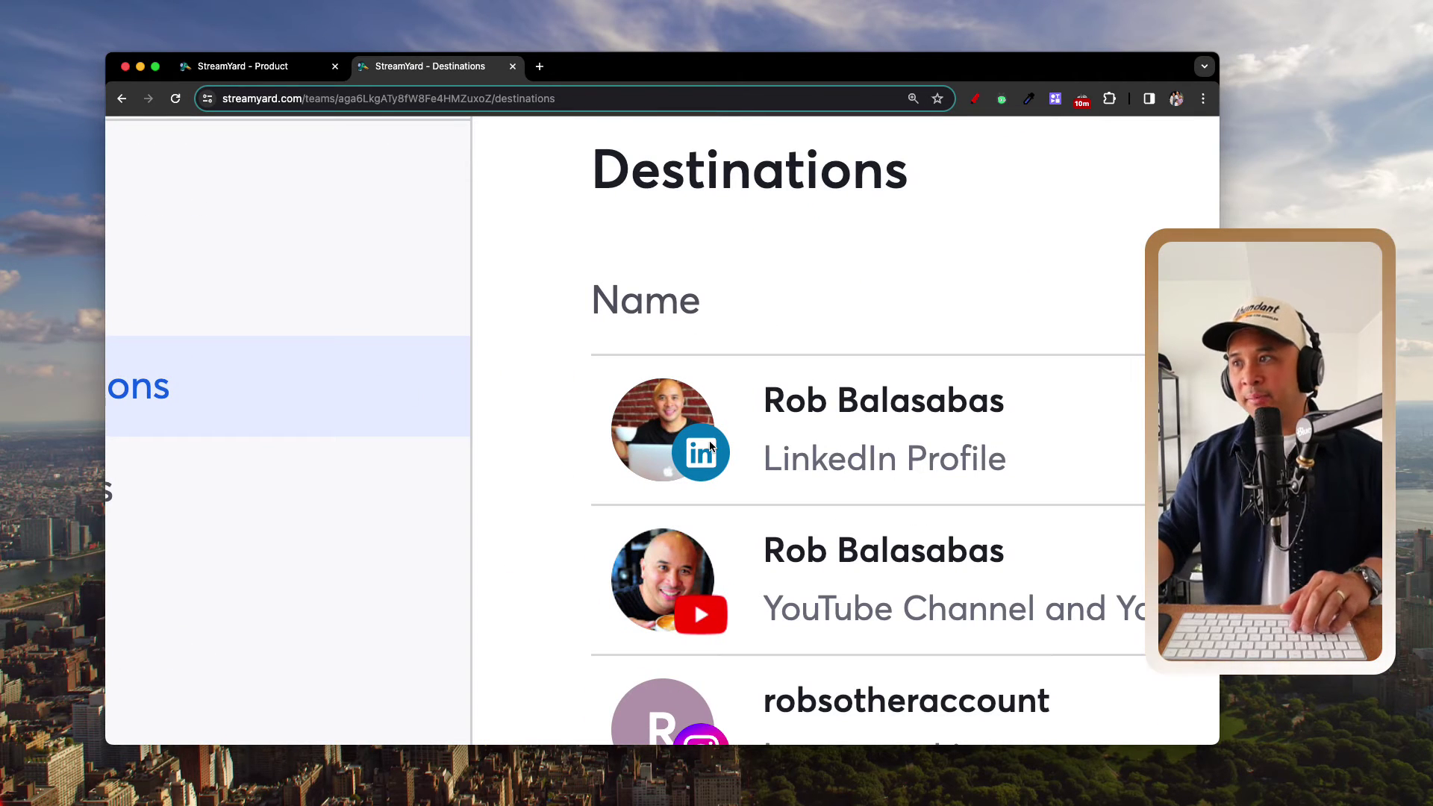
{"action": "scroll", "coordinate": [750, 437], "scroll_direction": "down", "scroll_amount": 5}
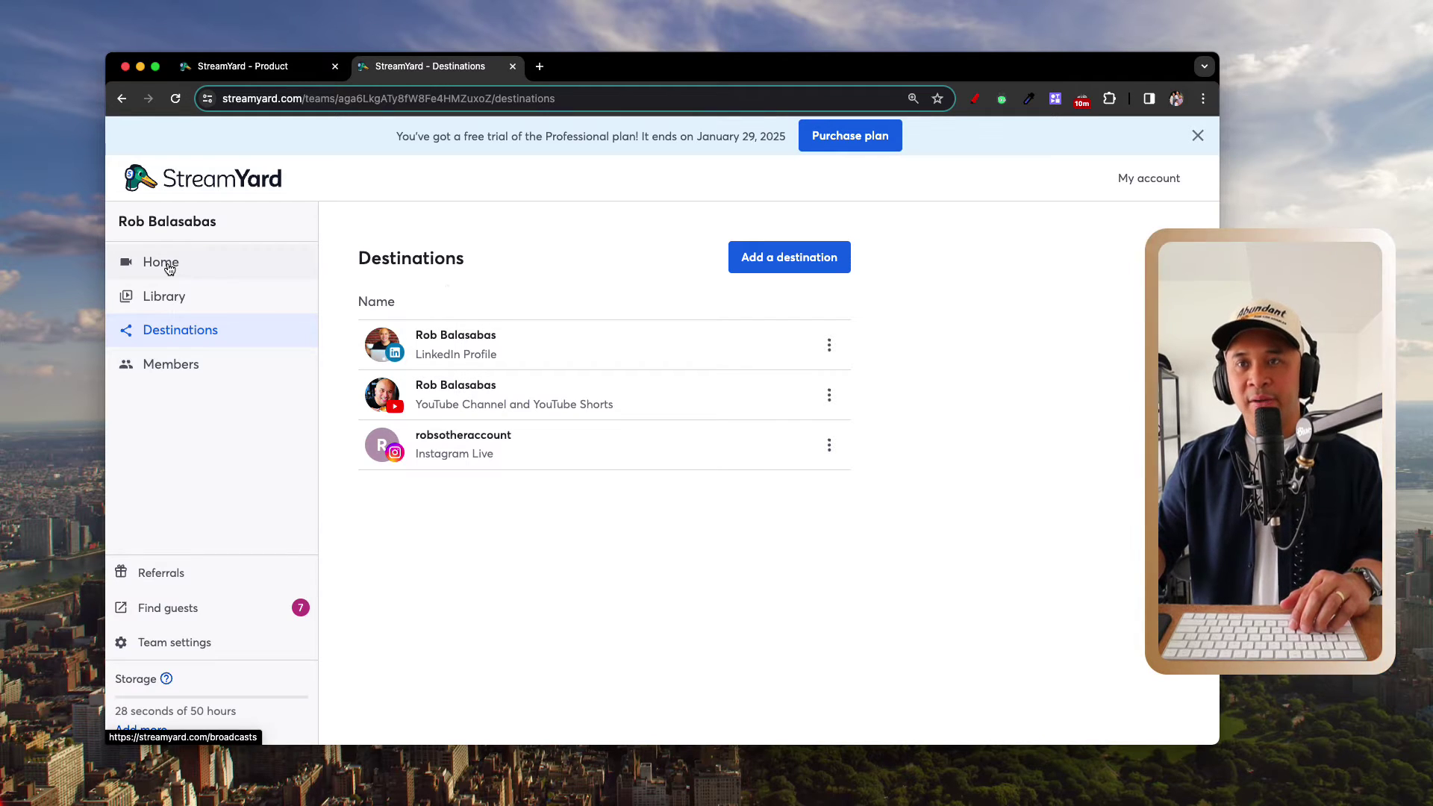
{"action": "scroll", "coordinate": [170, 269], "scroll_direction": "up", "scroll_amount": 5}
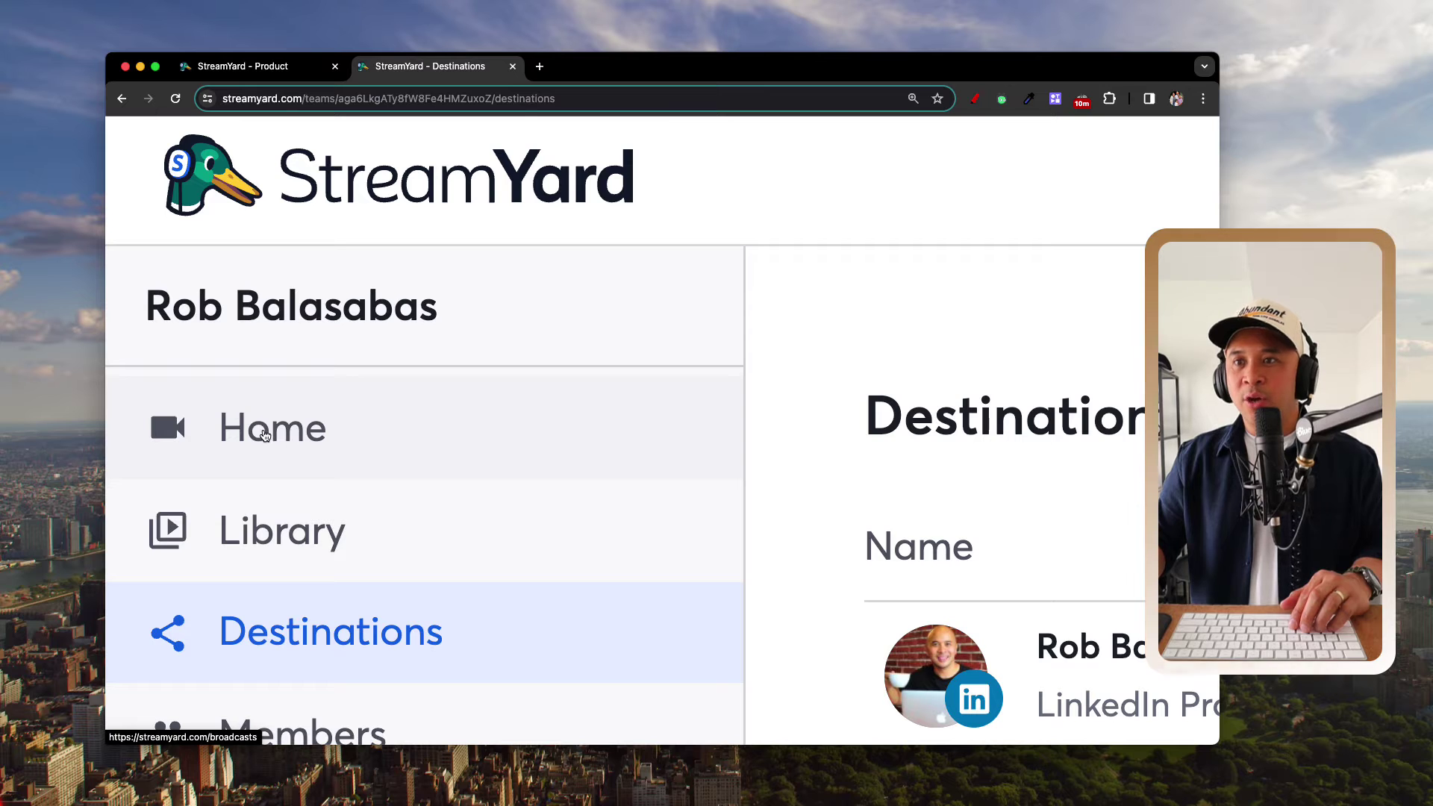
Step: Go to Home, check Past streams, then return to the three Upcoming broadcasts
{"action": "left_click", "coordinate": [267, 436]}
{"action": "scroll", "coordinate": [378, 423], "scroll_direction": "down", "scroll_amount": 5}
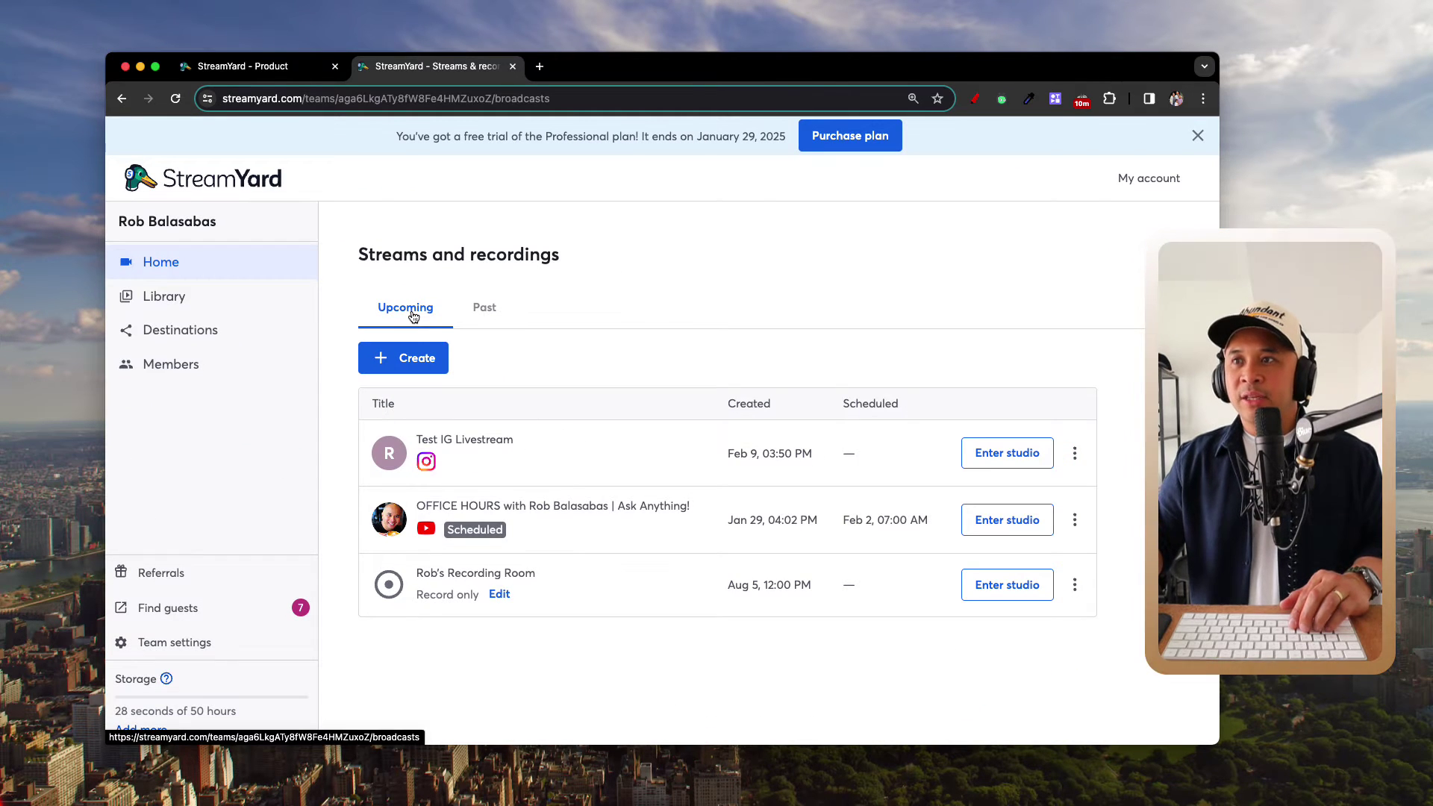
{"action": "scroll", "coordinate": [412, 318], "scroll_direction": "up", "scroll_amount": 5}
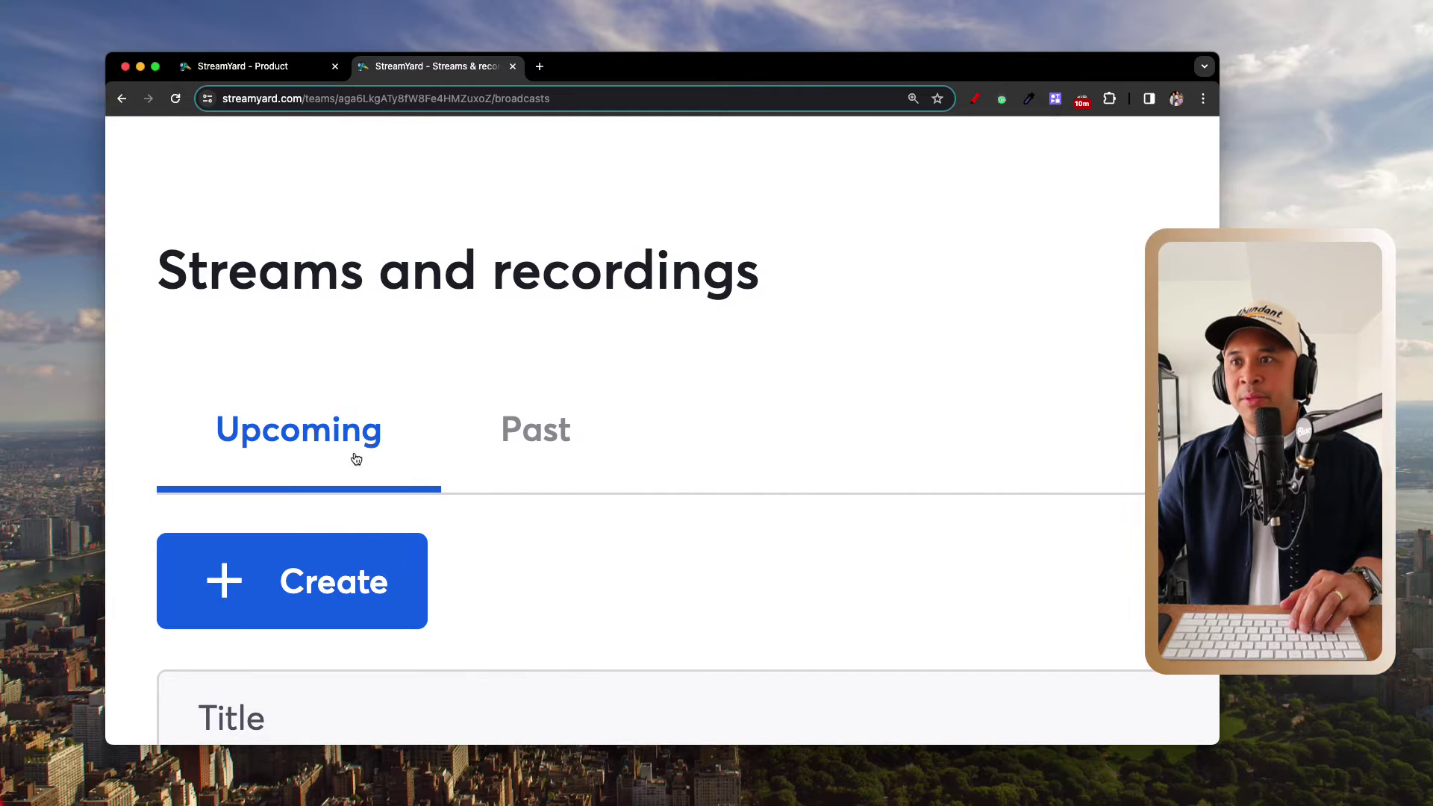
{"action": "left_click", "coordinate": [536, 431]}
{"action": "scroll", "coordinate": [576, 438], "scroll_direction": "down", "scroll_amount": 5}
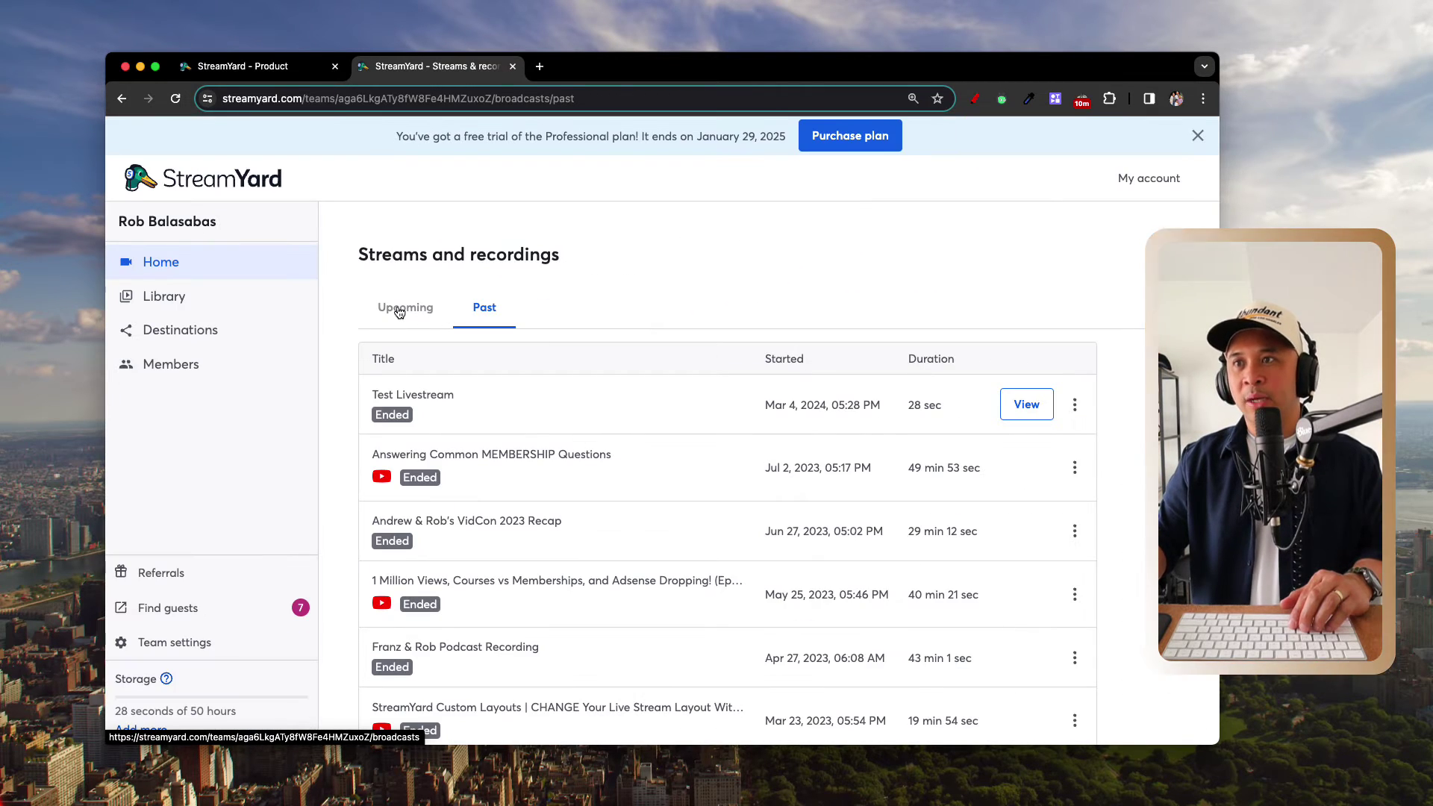
{"action": "left_click", "coordinate": [402, 312]}
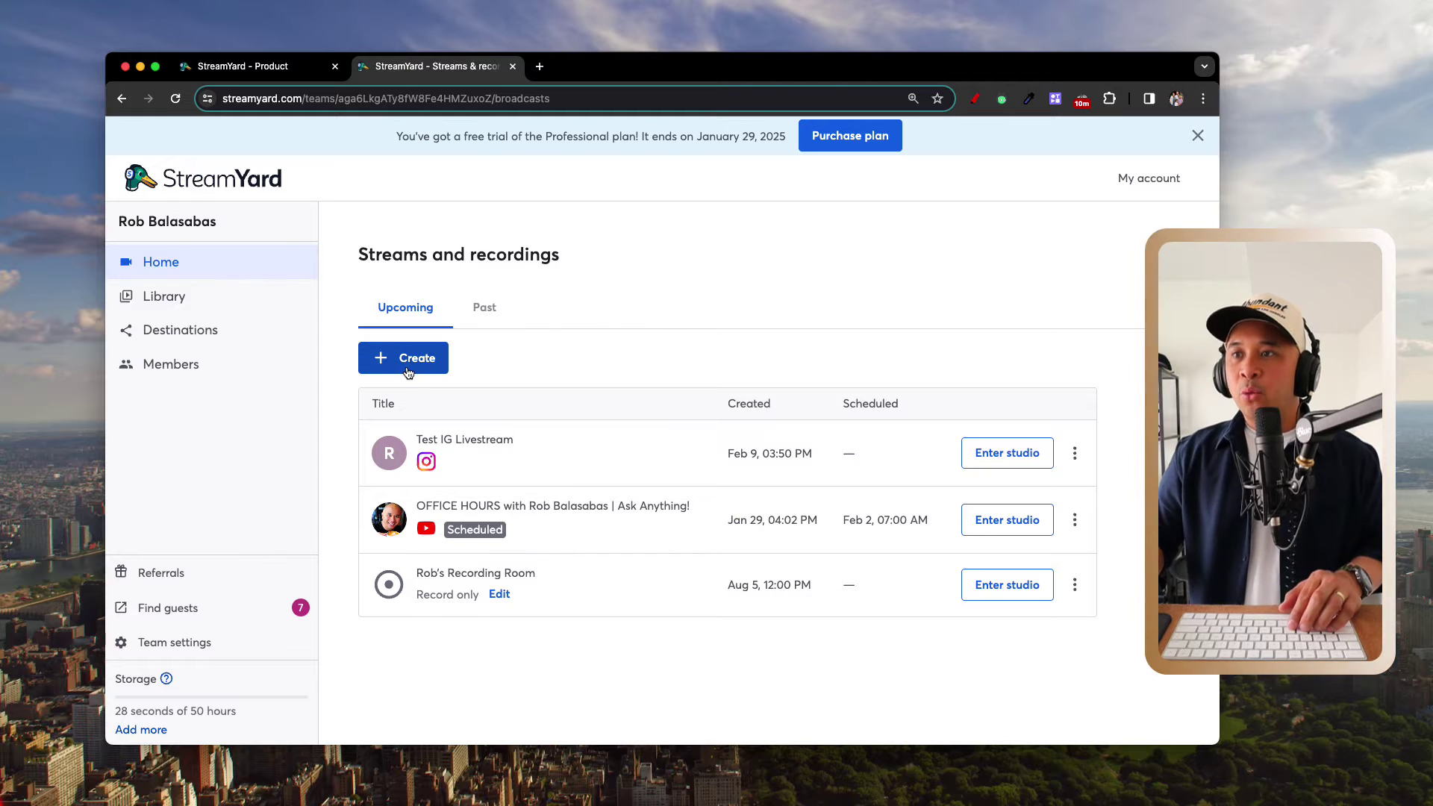
{"action": "scroll", "coordinate": [410, 369], "scroll_direction": "up", "scroll_amount": 5}
{"action": "scroll", "coordinate": [579, 445], "scroll_direction": "right", "scroll_amount": 5}
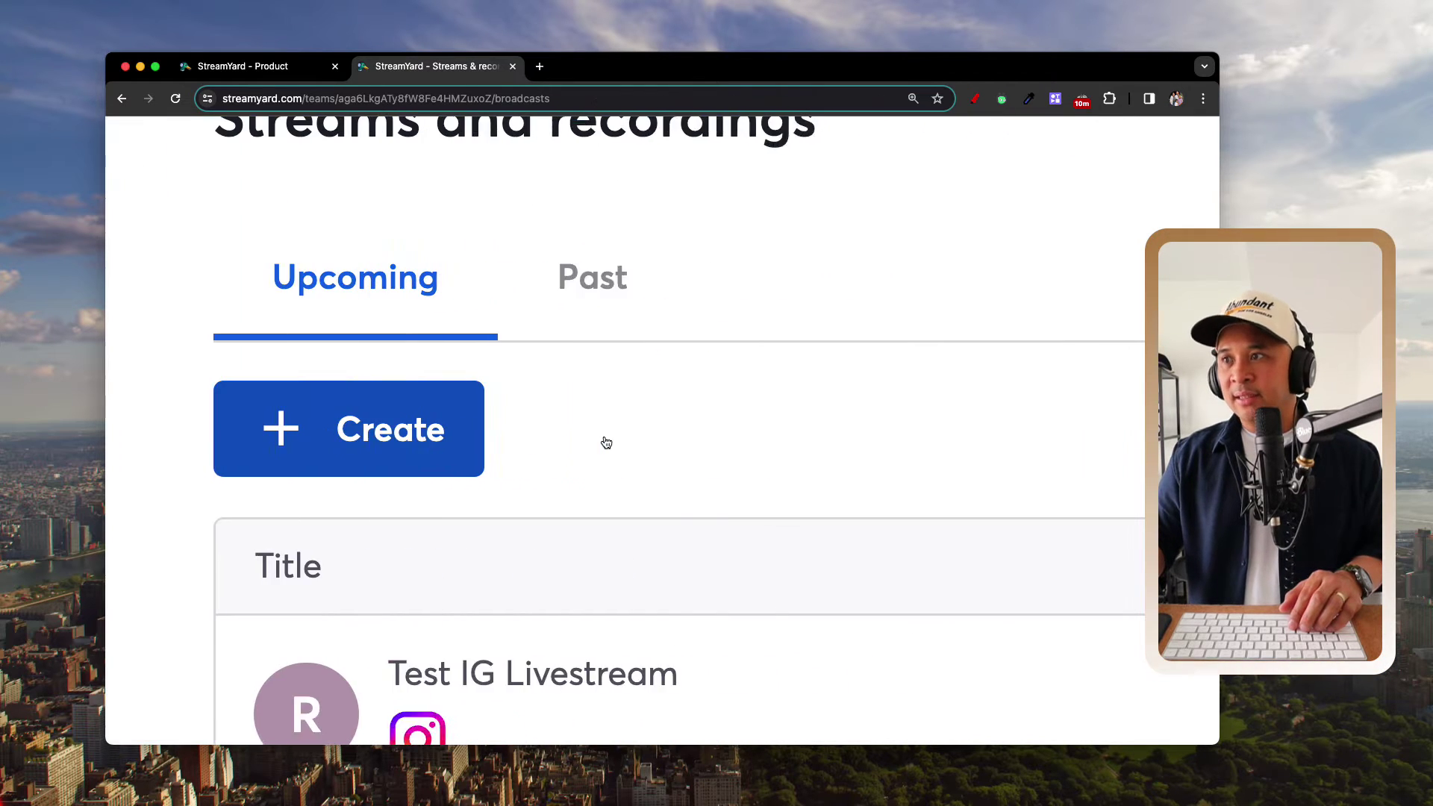
{"action": "scroll", "coordinate": [298, 440], "scroll_direction": "left", "scroll_amount": 3}
{"action": "scroll", "coordinate": [302, 442], "scroll_direction": "down", "scroll_amount": 3}
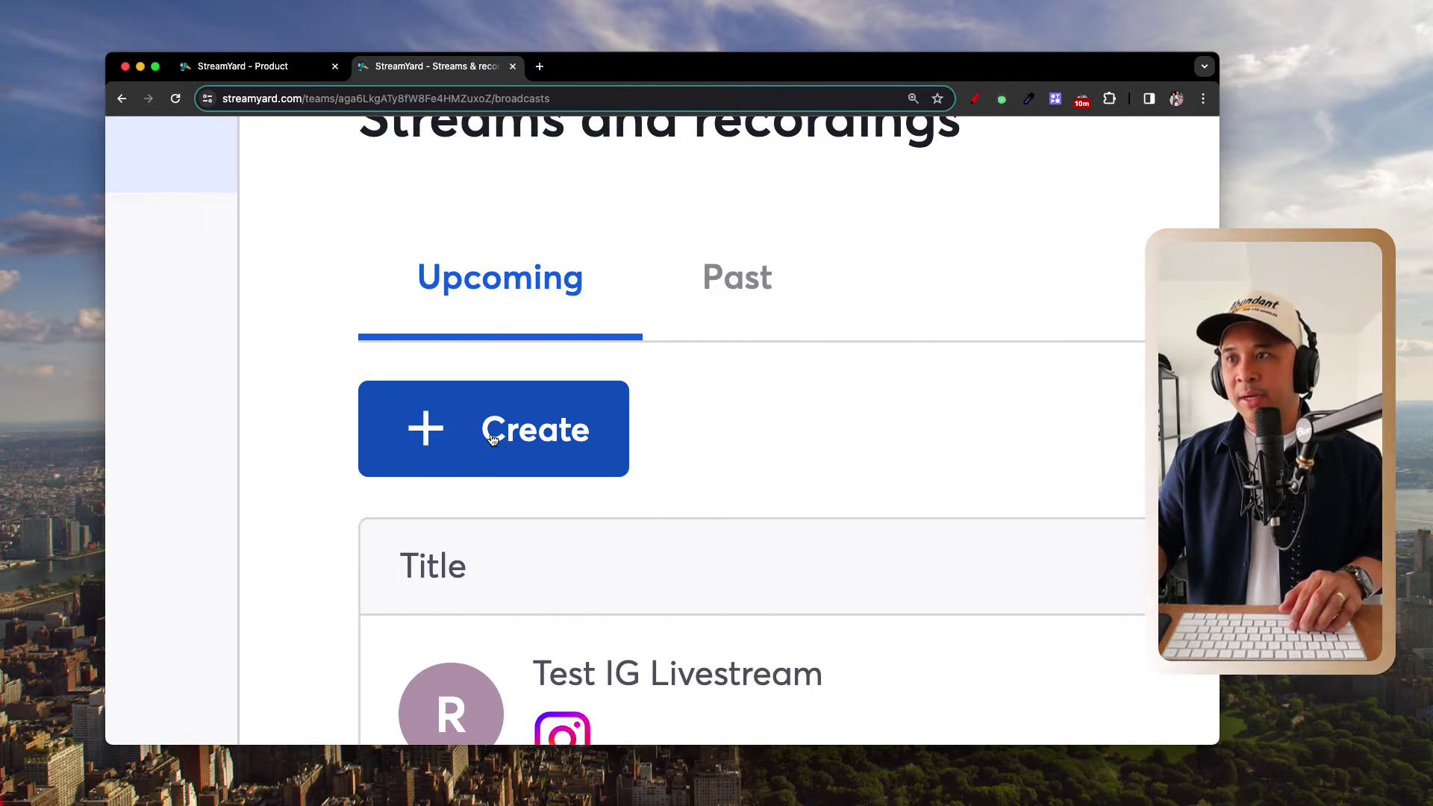
Step: Open the Create dialog offering Live stream, Recording and On-Air webinar
{"action": "scroll", "coordinate": [492, 437], "scroll_direction": "down", "scroll_amount": 2}
{"action": "left_click", "coordinate": [397, 362]}
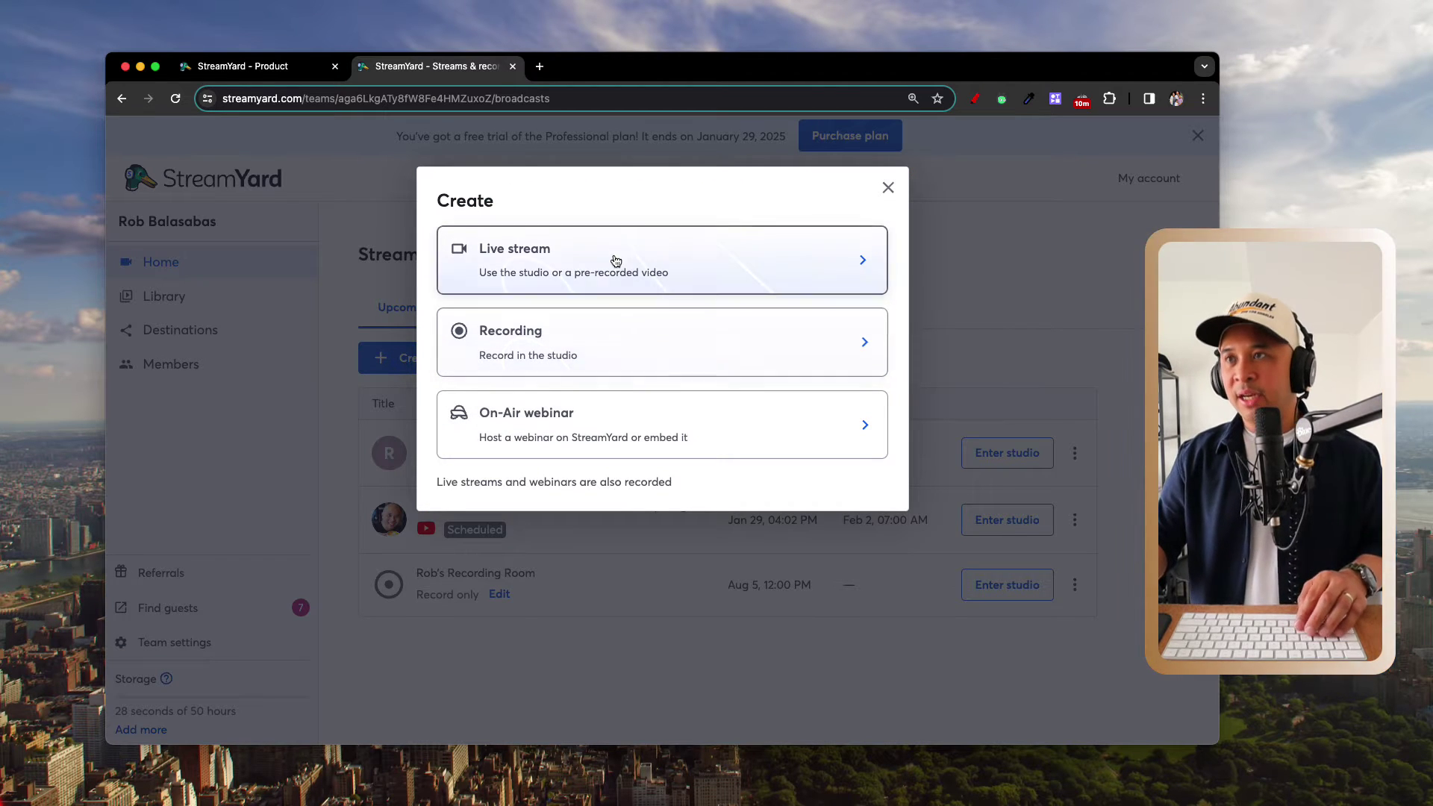
{"action": "scroll", "coordinate": [562, 280], "scroll_direction": "up", "scroll_amount": 3}
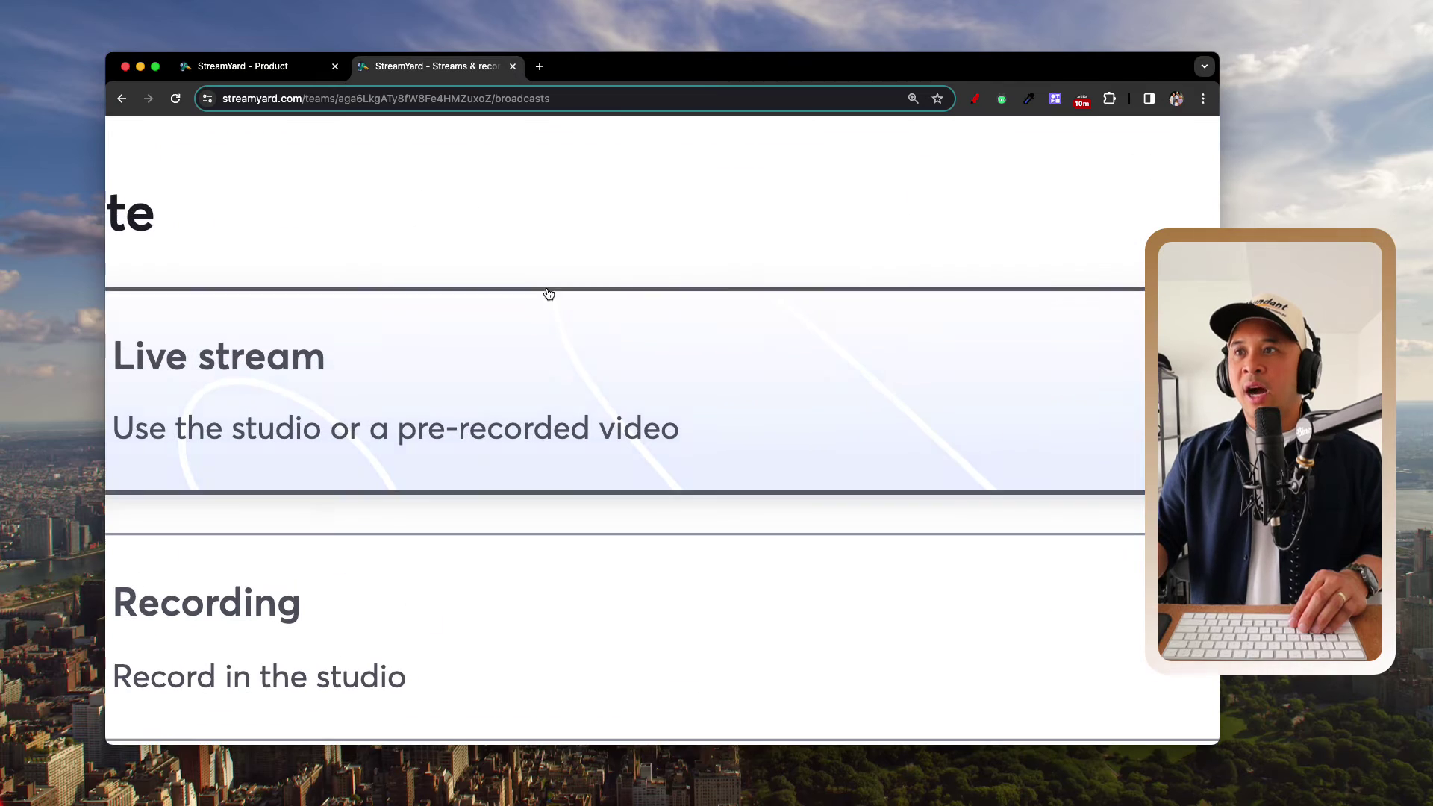
{"action": "scroll", "coordinate": [547, 294], "scroll_direction": "down", "scroll_amount": 2}
{"action": "scroll", "coordinate": [418, 329], "scroll_direction": "up", "scroll_amount": 2}
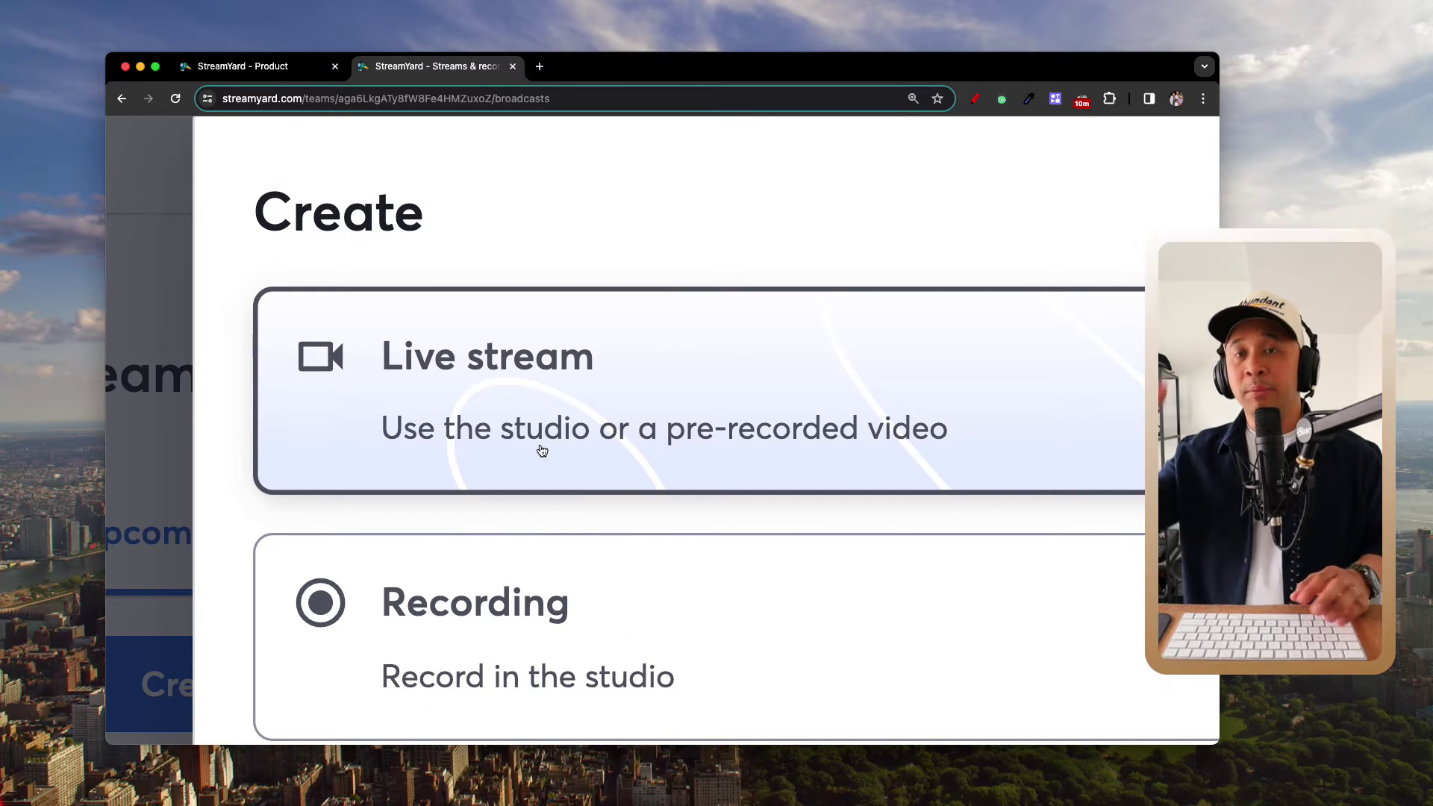
{"action": "scroll", "coordinate": [542, 450], "scroll_direction": "down", "scroll_amount": 4}
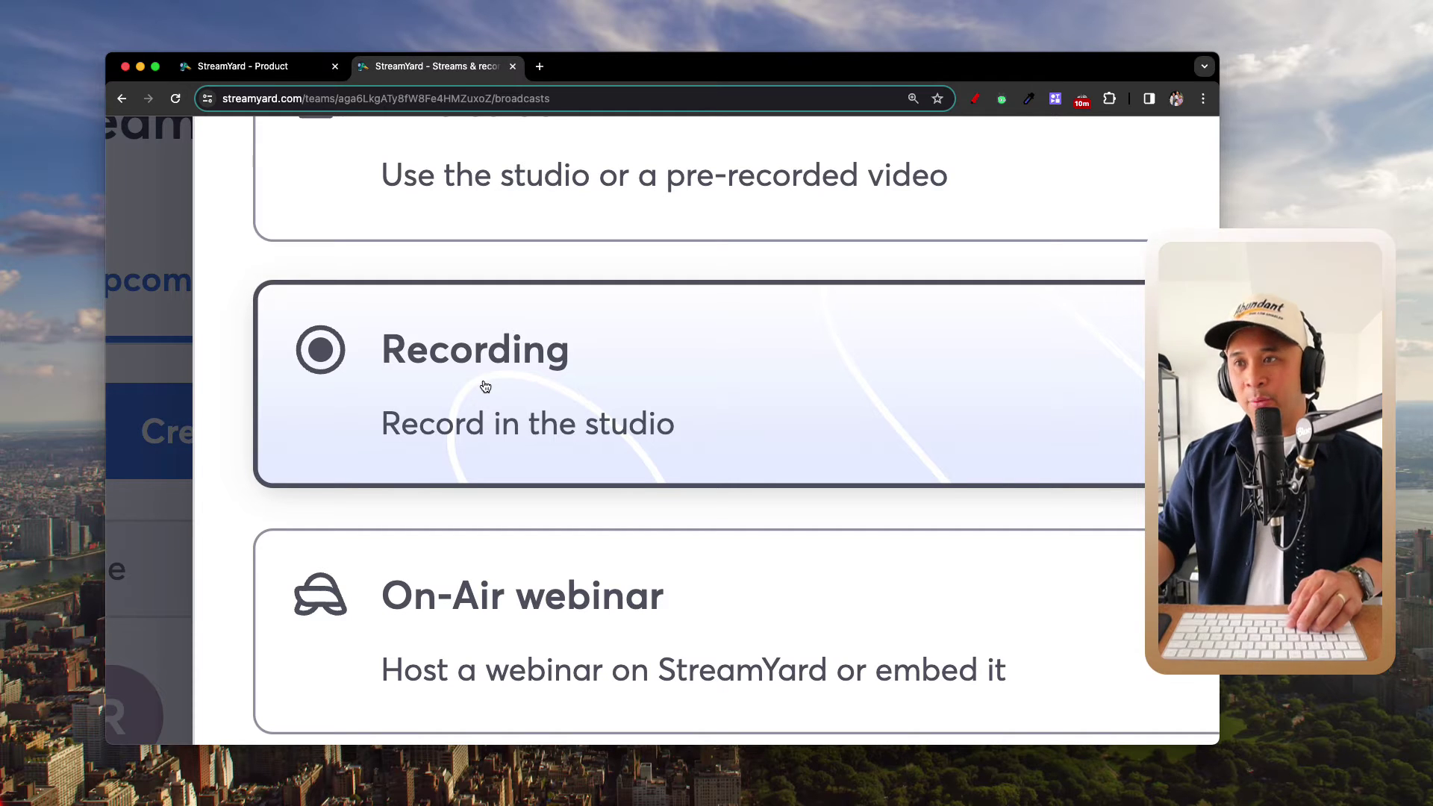
{"action": "scroll", "coordinate": [464, 374], "scroll_direction": "down", "scroll_amount": 3}
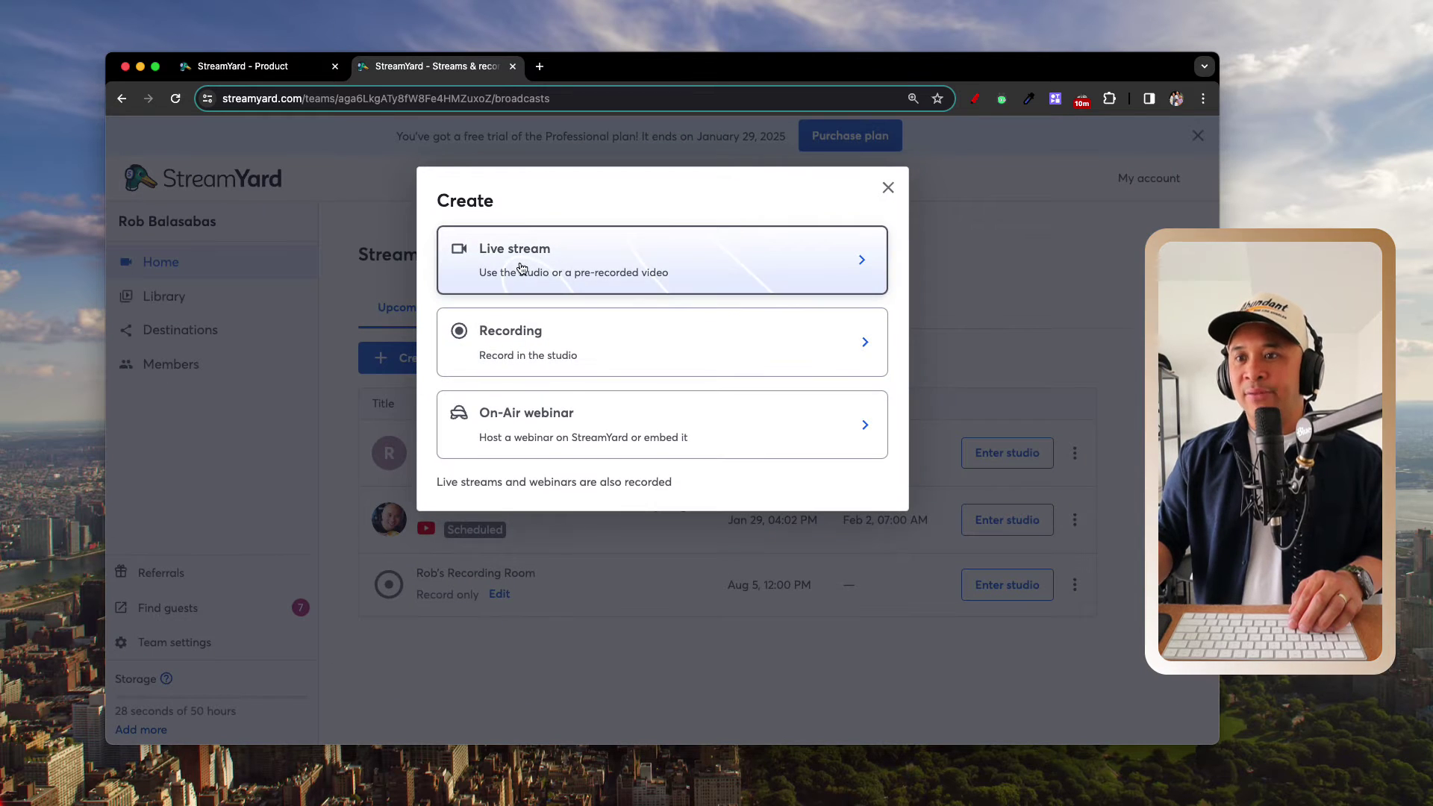
Step: Choose Live stream in the Create dialog
{"action": "left_click", "coordinate": [521, 268]}
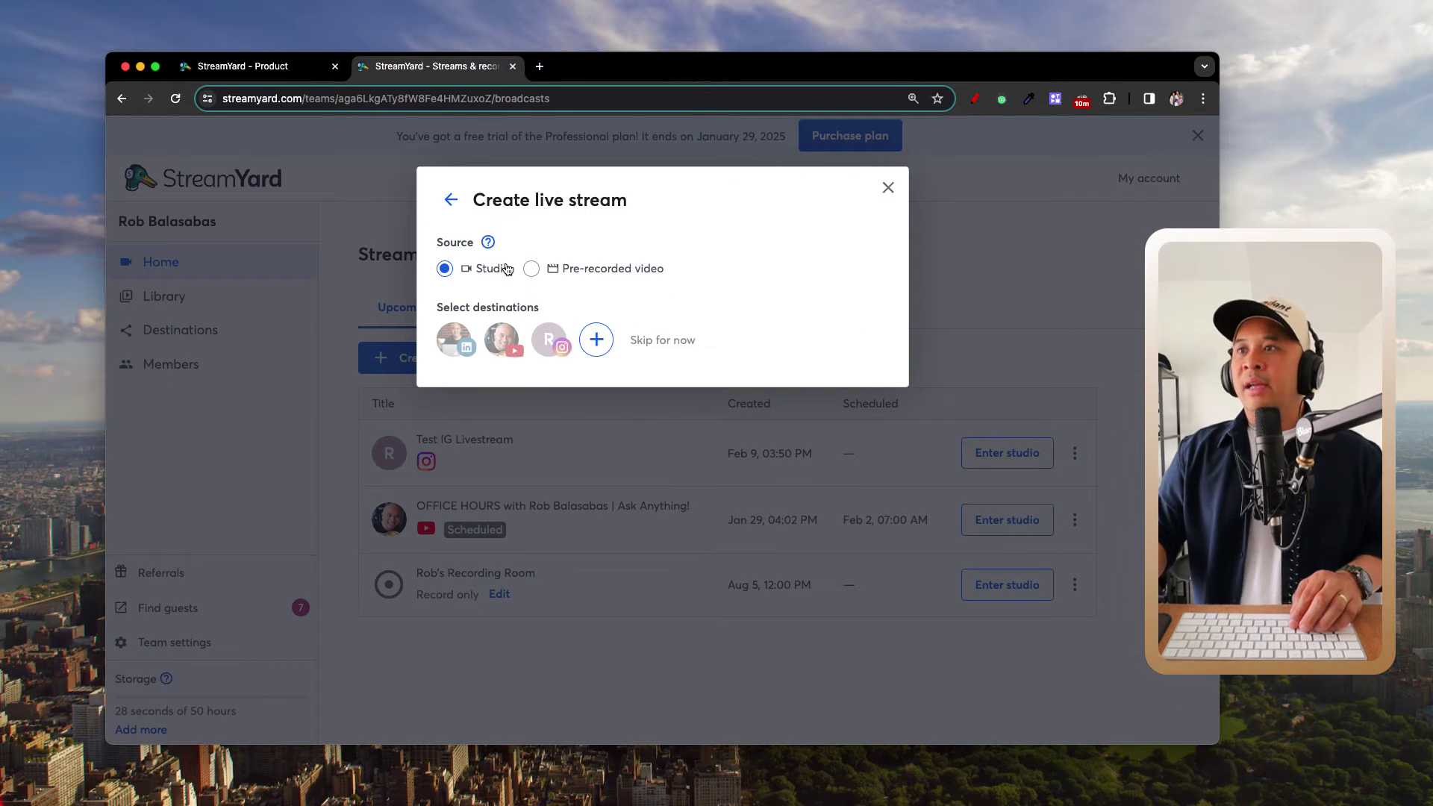
{"action": "scroll", "coordinate": [682, 480], "scroll_direction": "right", "scroll_amount": 5}
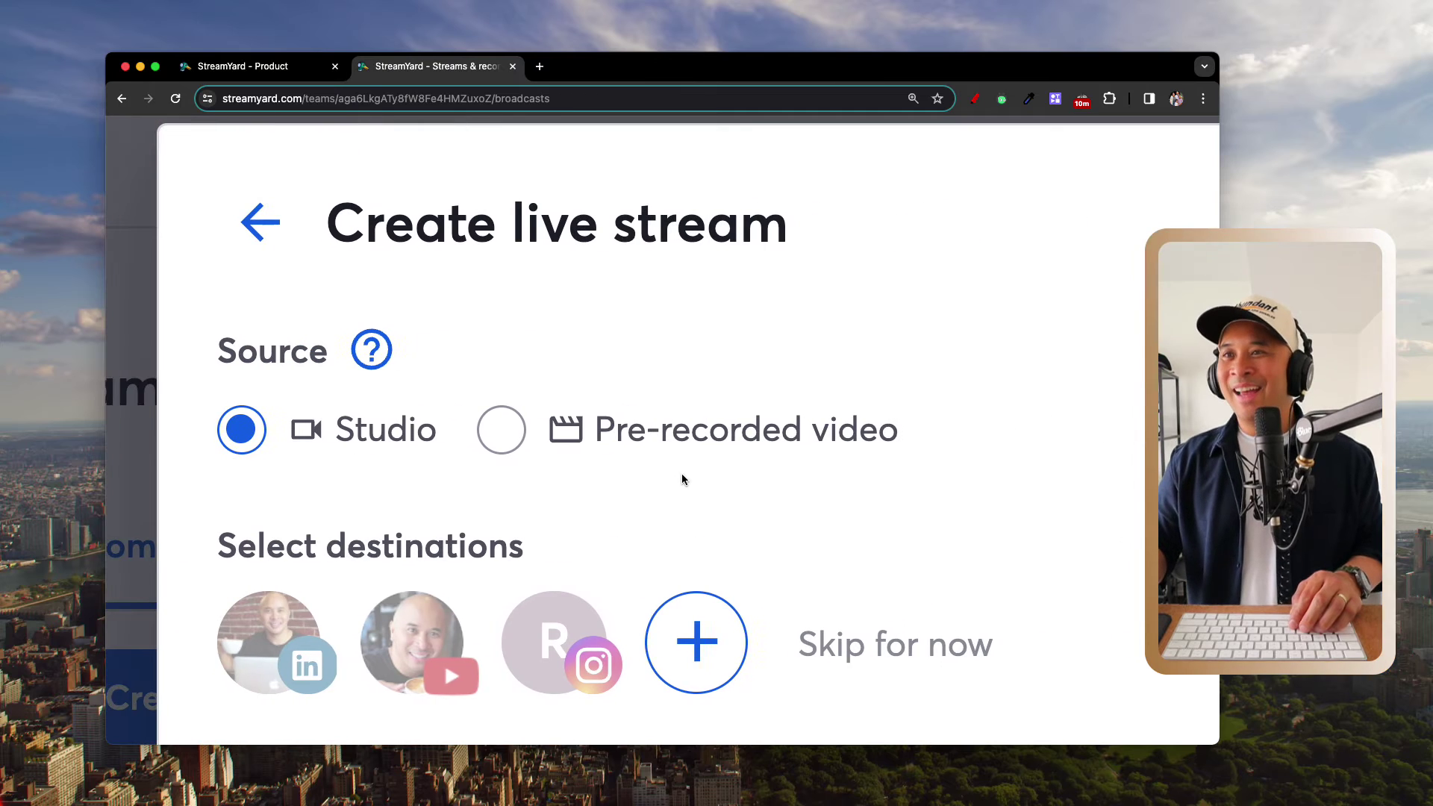
{"action": "scroll", "coordinate": [682, 479], "scroll_direction": "up", "scroll_amount": 2}
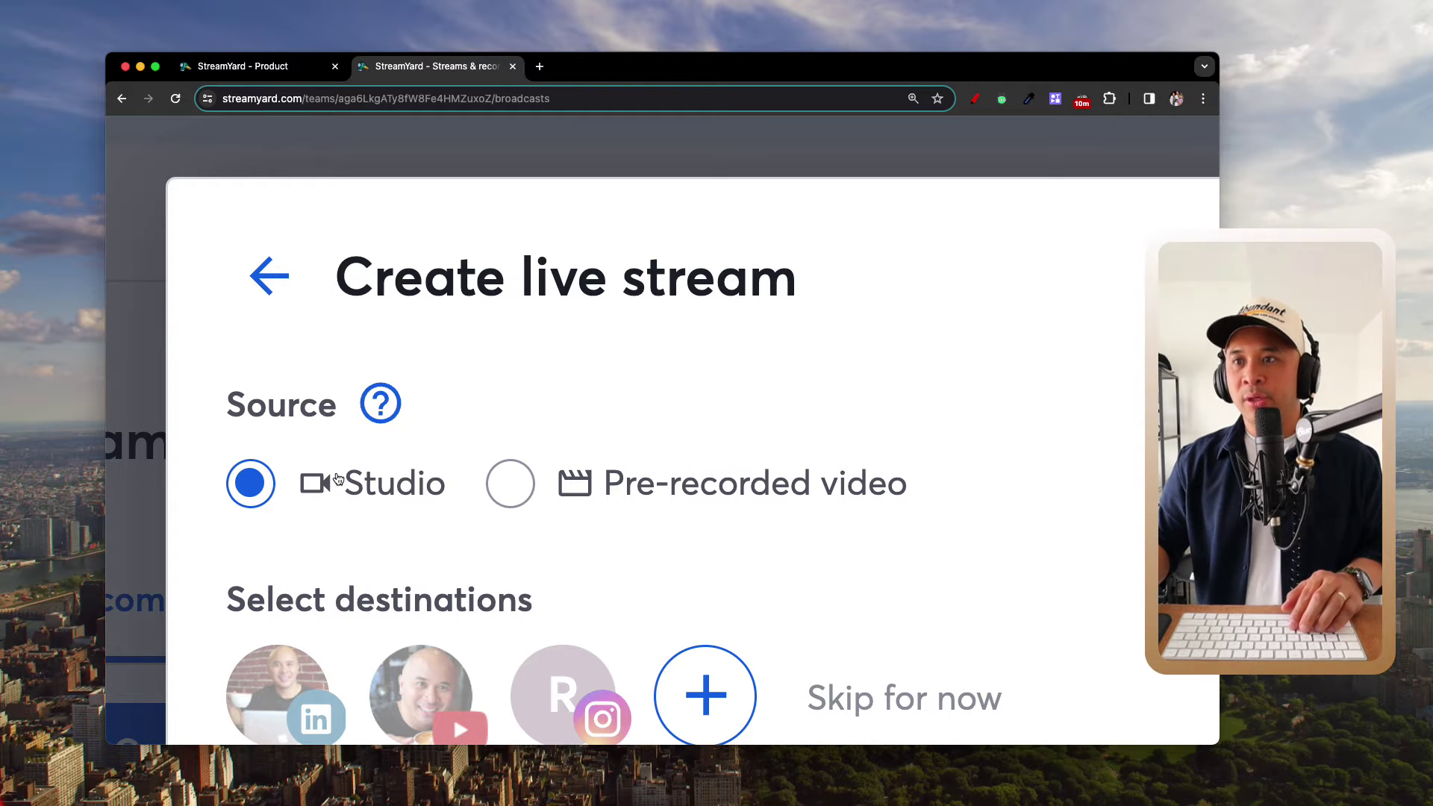
{"action": "scroll", "coordinate": [315, 479], "scroll_direction": "down", "scroll_amount": 1}
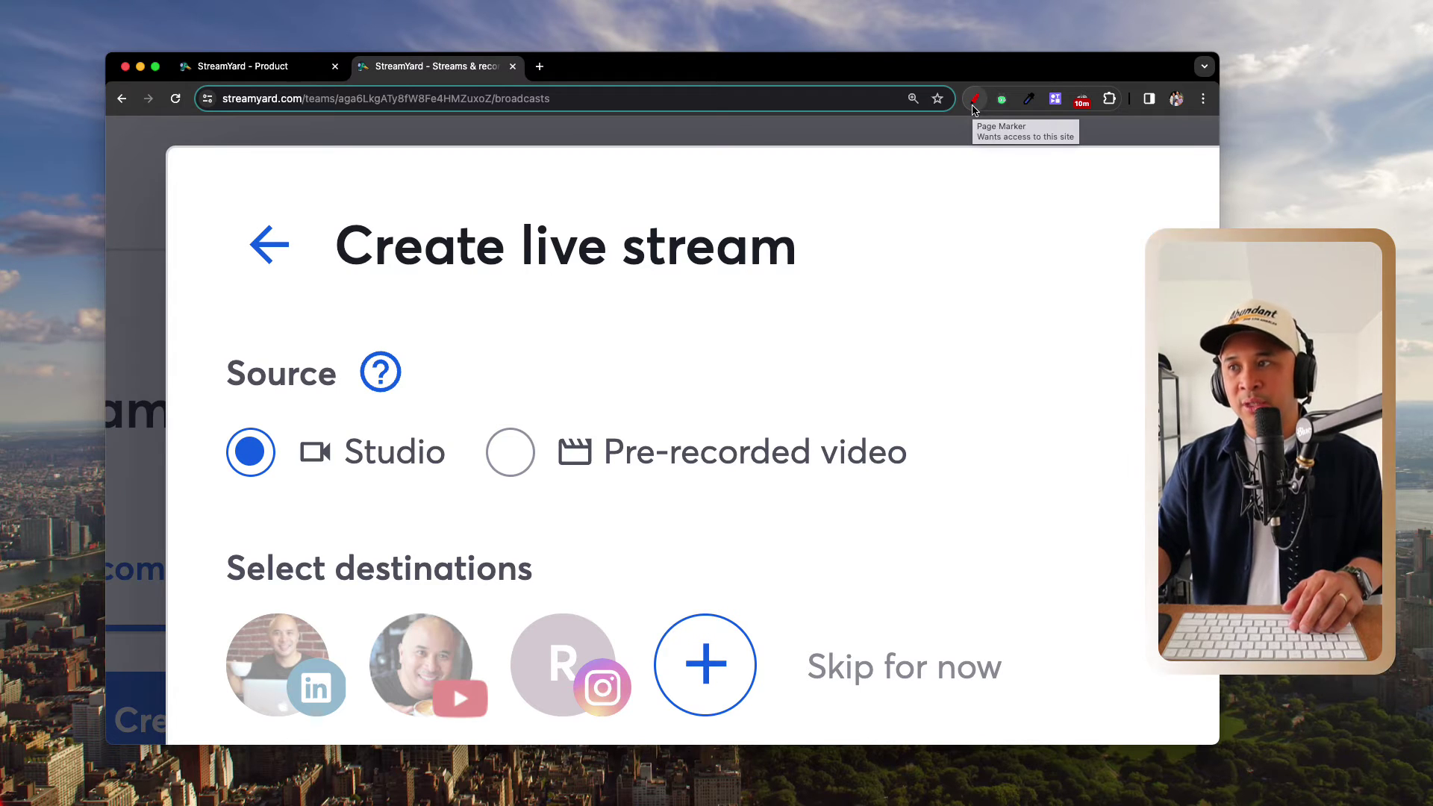
Step: Try the pre-recorded video source, then switch the source back to Studio
{"action": "left_click", "coordinate": [508, 450]}
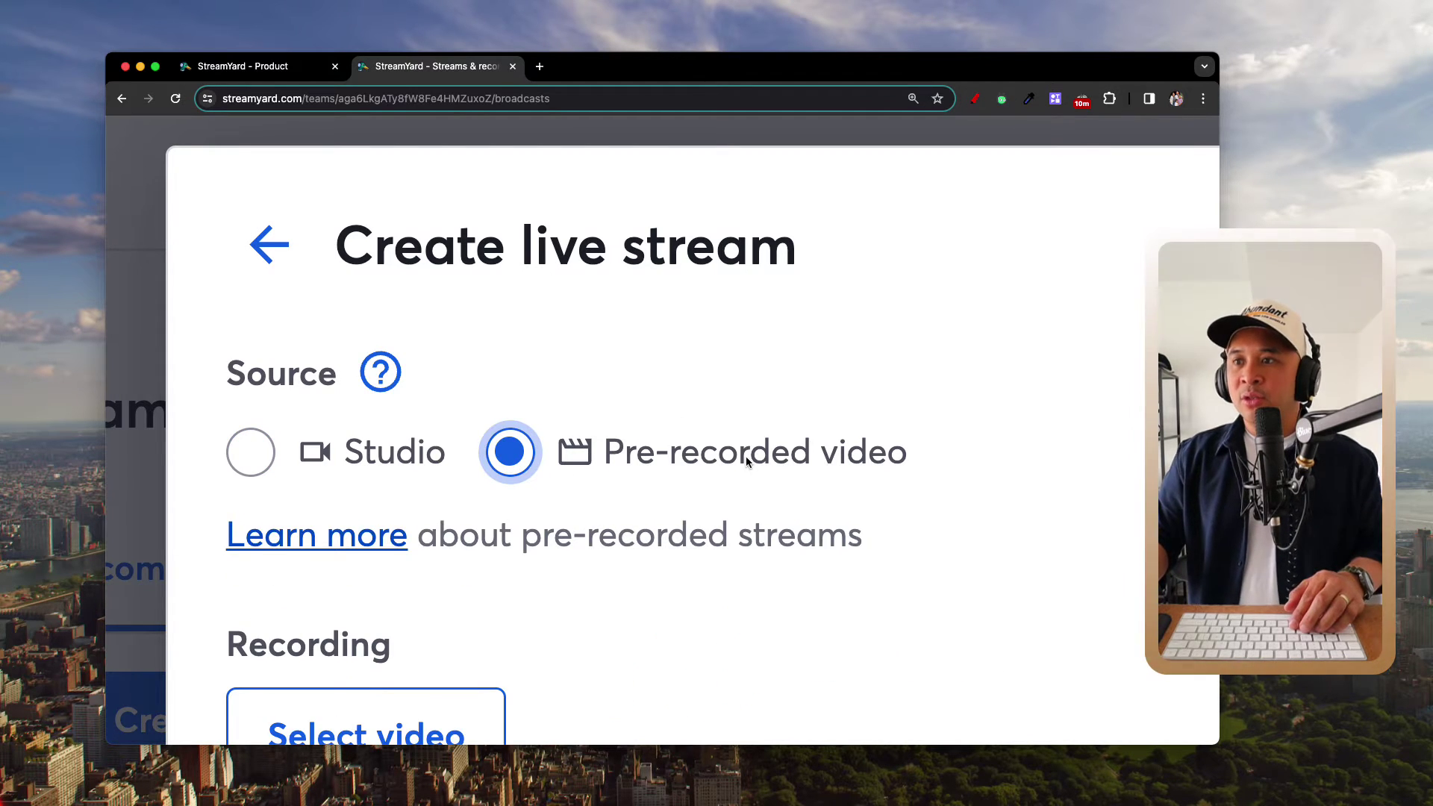
{"action": "scroll", "coordinate": [746, 461], "scroll_direction": "down", "scroll_amount": 1}
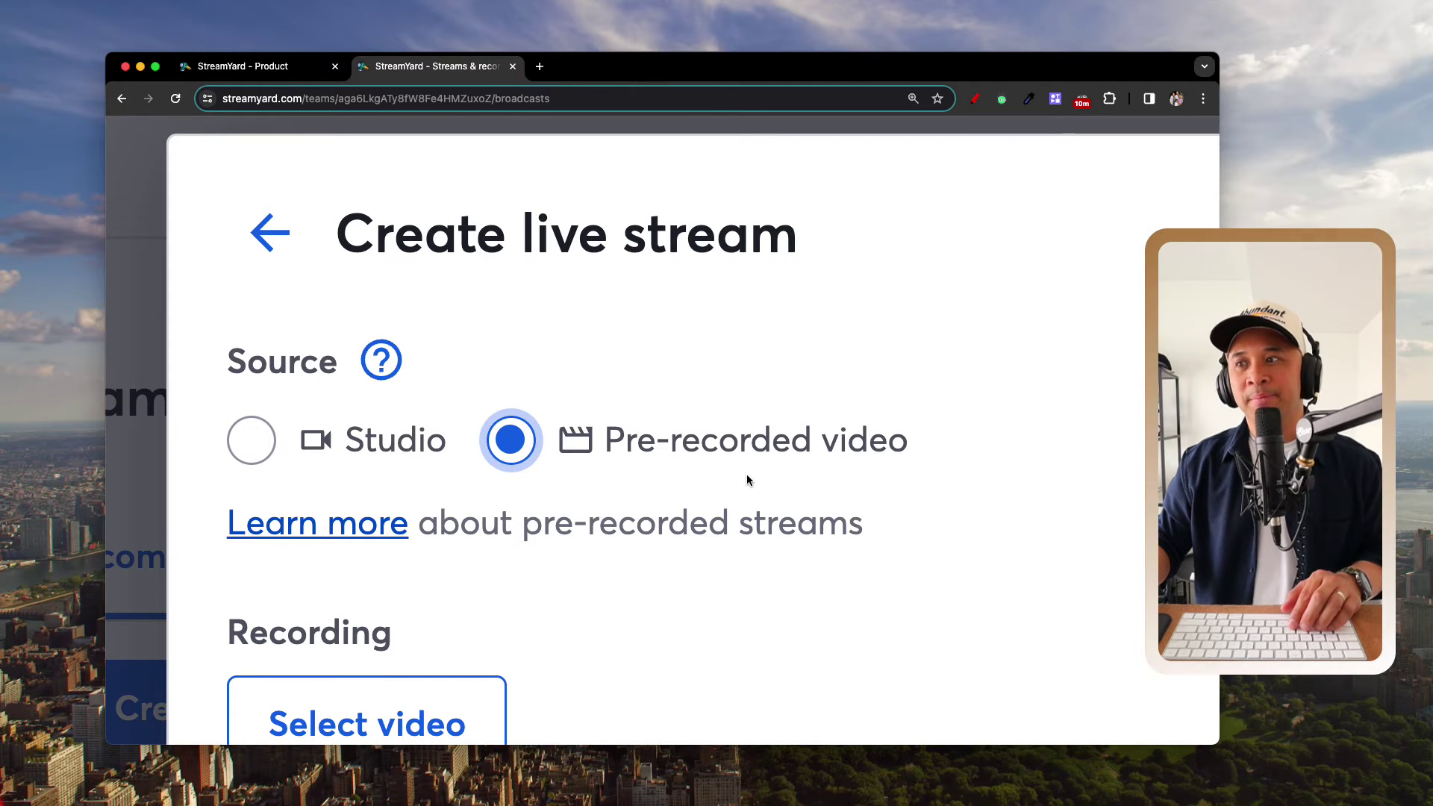
{"action": "key", "text": "super+minus"}
{"action": "key", "text": "super+minus"}
{"action": "key", "text": "super+minus"}
{"action": "key", "text": "super+minus"}
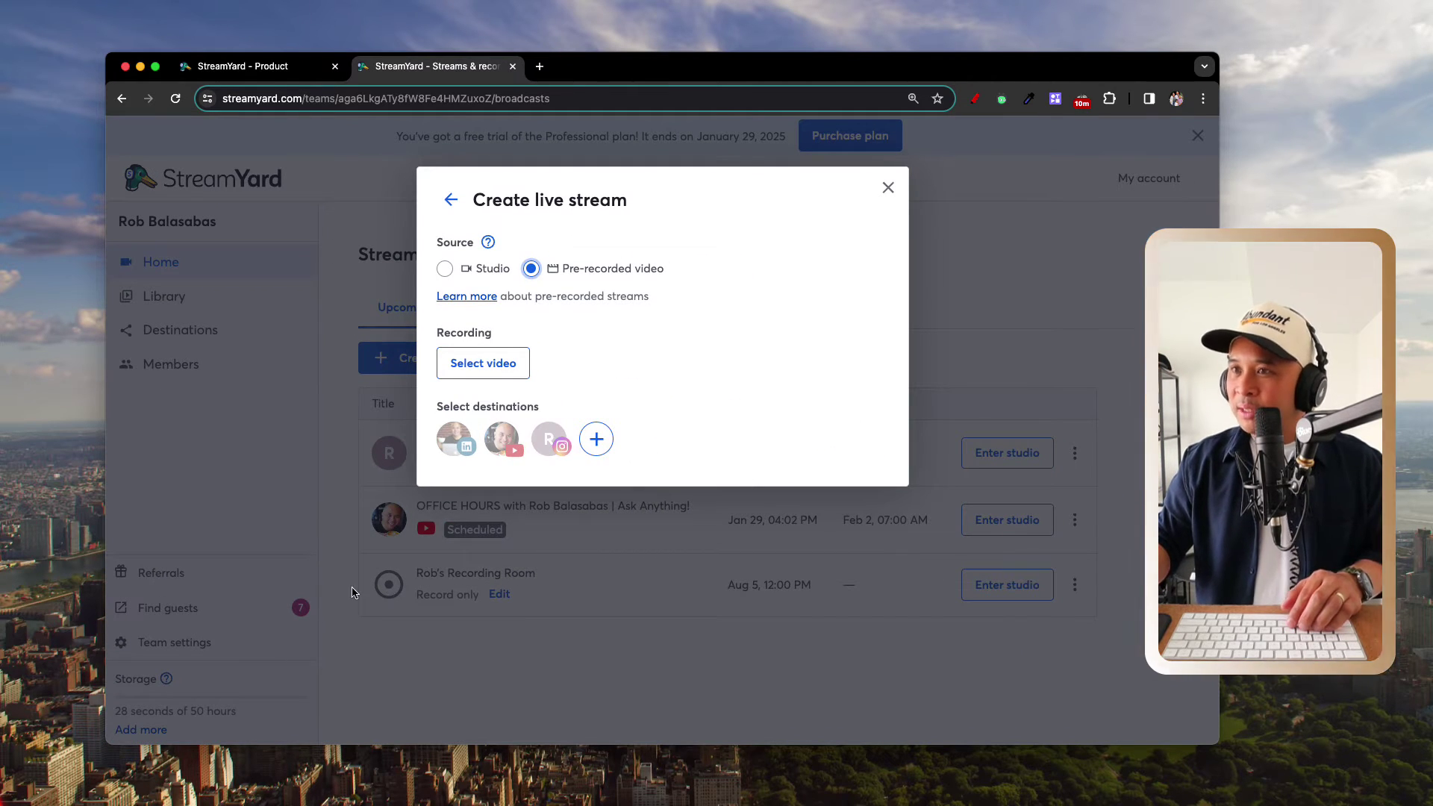
{"action": "left_click", "coordinate": [445, 270]}
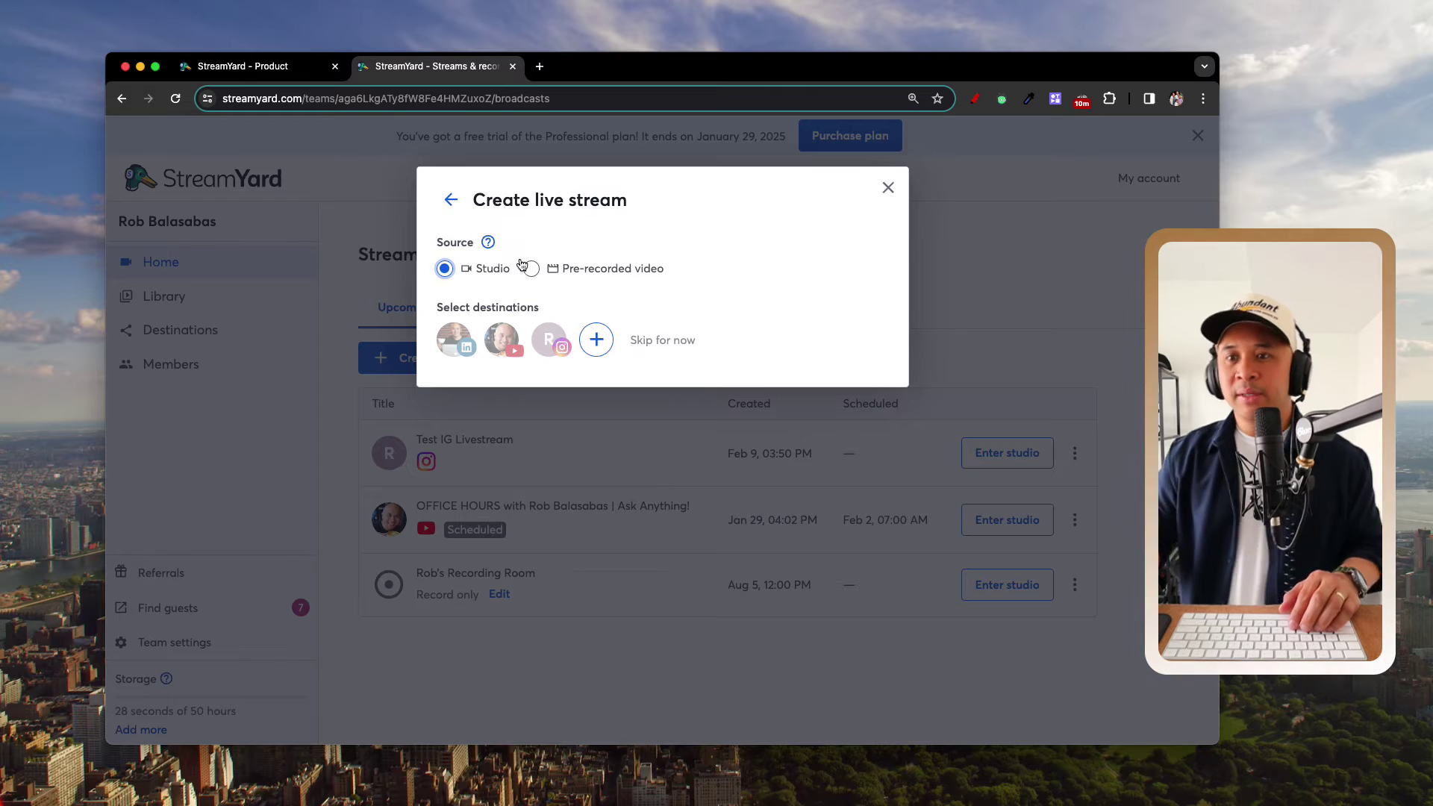
{"action": "scroll", "coordinate": [500, 261], "scroll_direction": "up", "scroll_amount": 5}
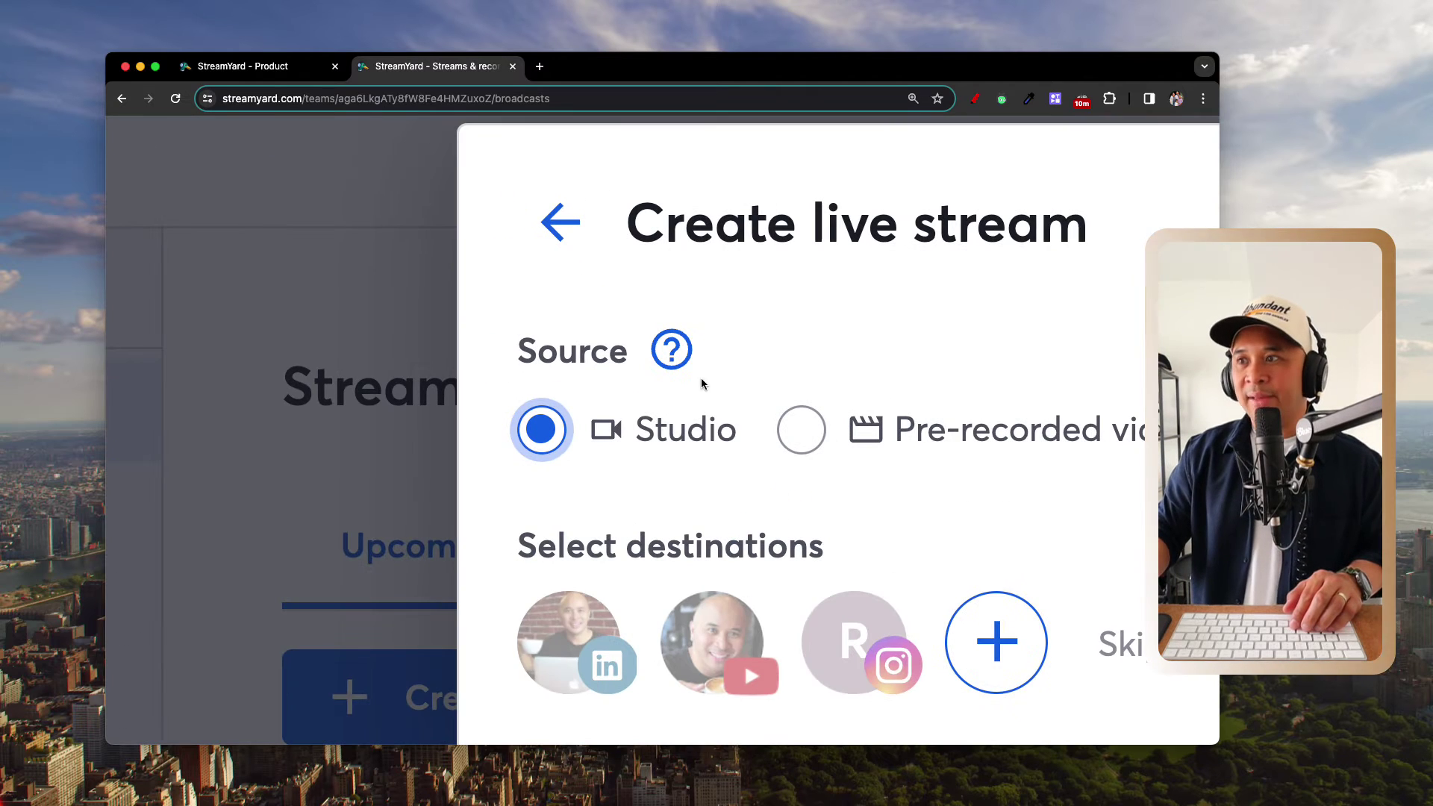
{"action": "scroll", "coordinate": [702, 383], "scroll_direction": "right", "scroll_amount": 3}
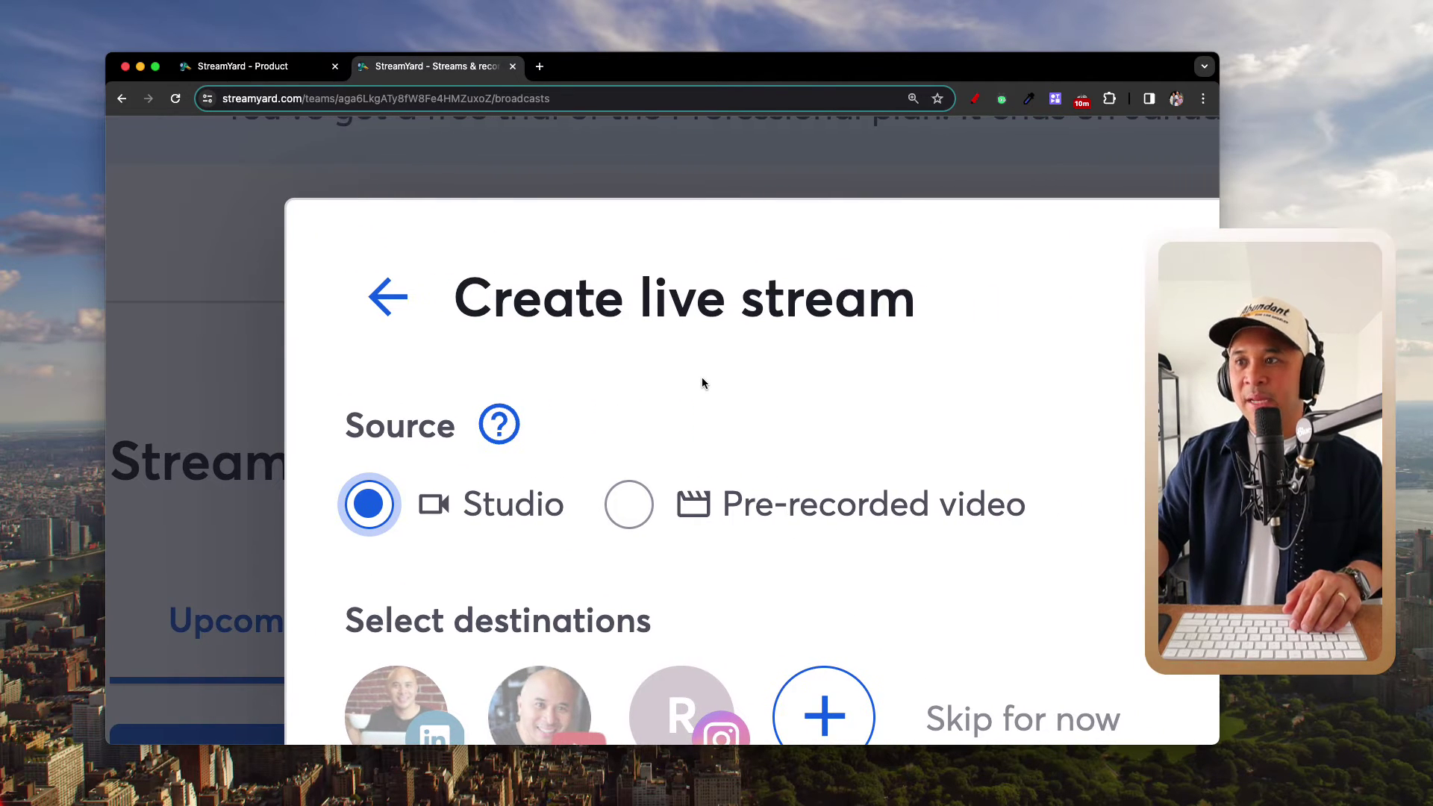
{"action": "scroll", "coordinate": [417, 501], "scroll_direction": "up", "scroll_amount": 2}
{"action": "scroll", "coordinate": [416, 494], "scroll_direction": "down", "scroll_amount": 3}
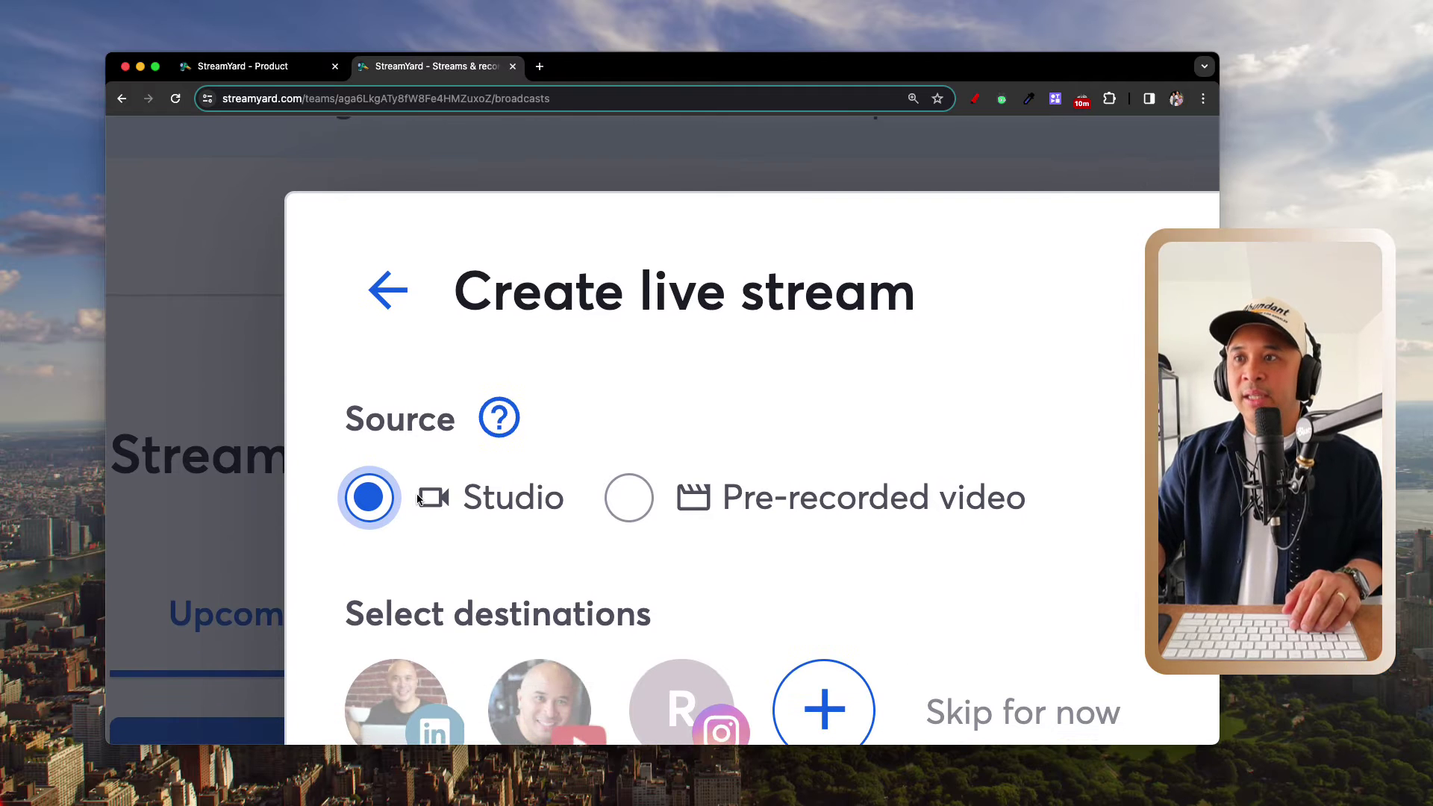
{"action": "scroll", "coordinate": [418, 499], "scroll_direction": "down", "scroll_amount": 5}
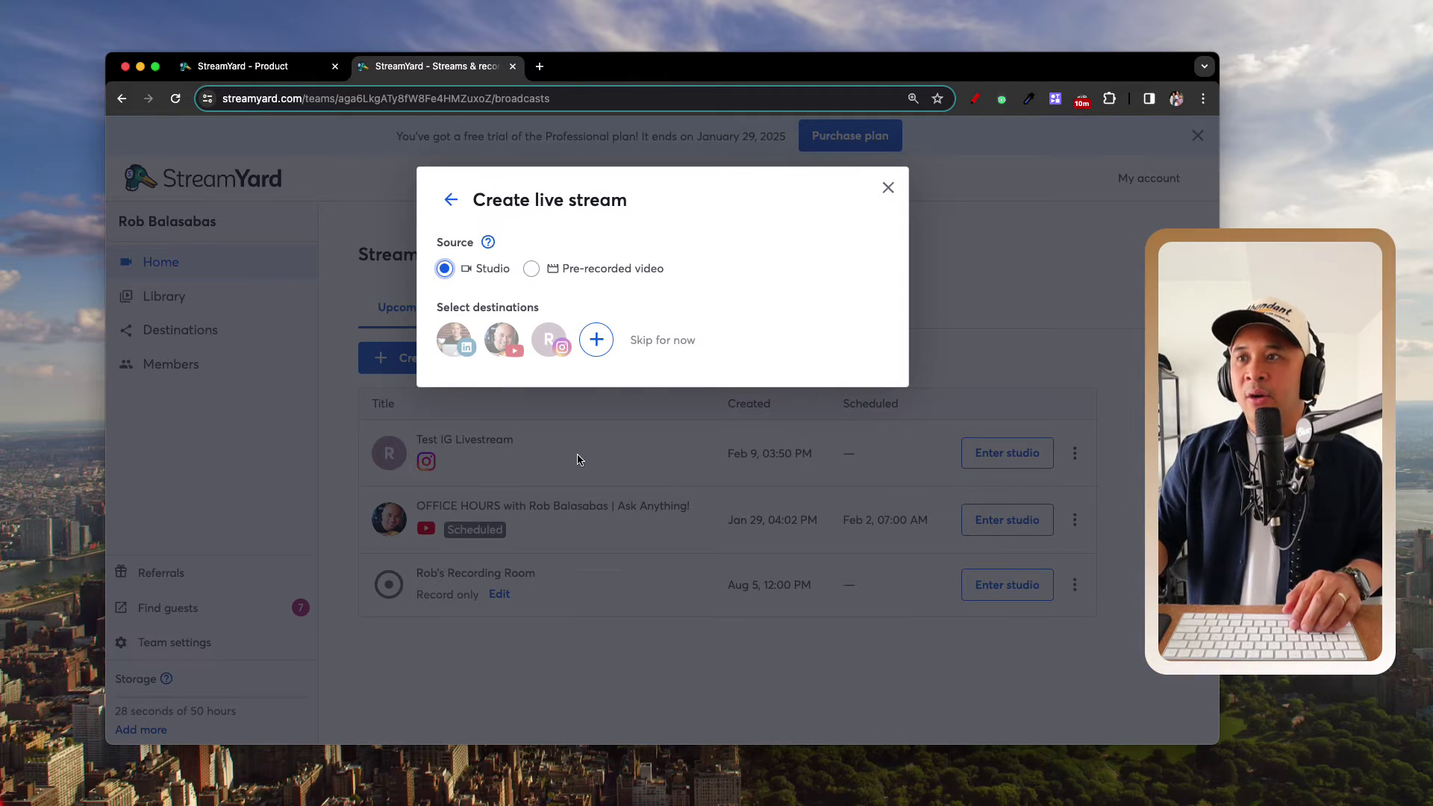
{"action": "scroll", "coordinate": [450, 283], "scroll_direction": "up", "scroll_amount": 5}
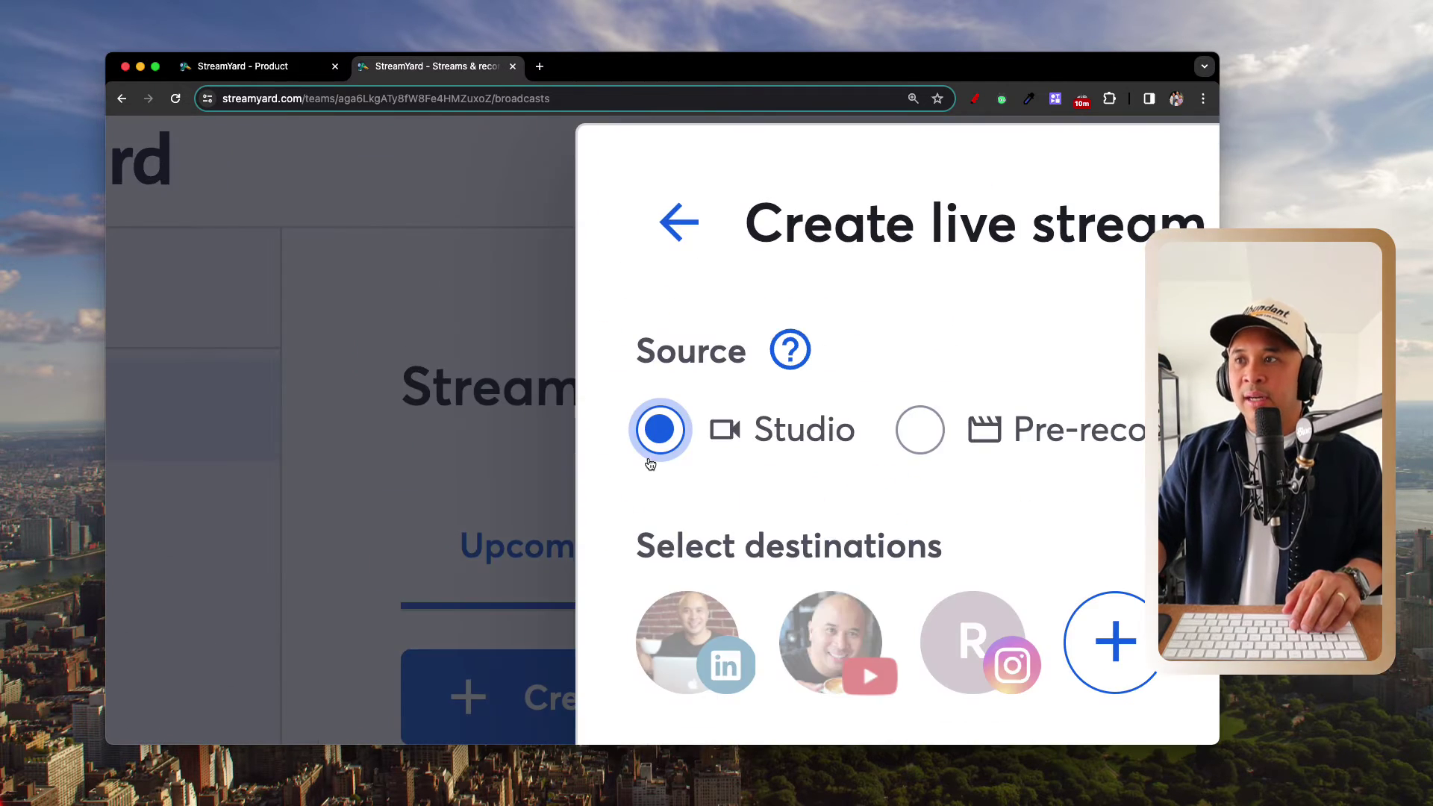
{"action": "scroll", "coordinate": [661, 467], "scroll_direction": "right", "scroll_amount": 3}
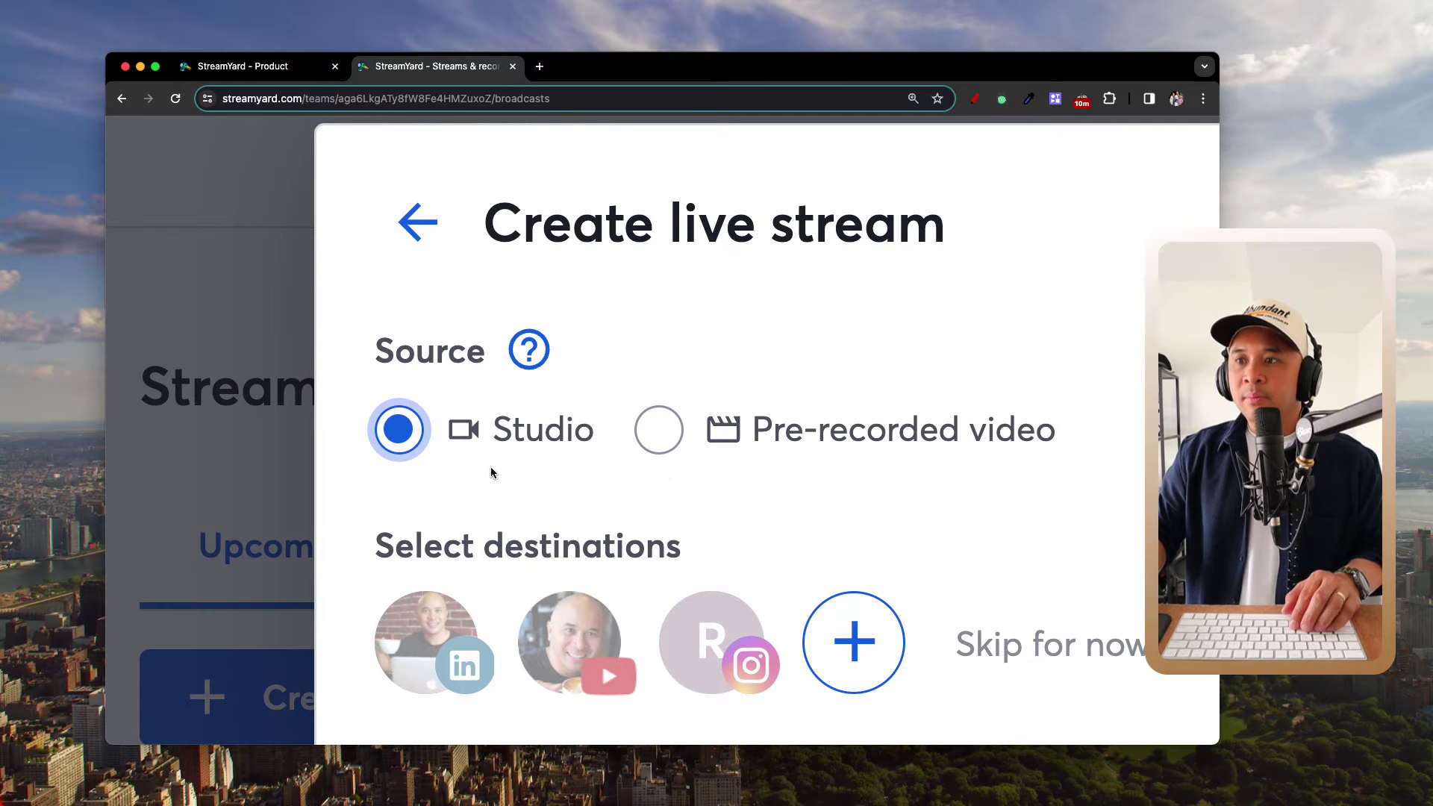
{"action": "scroll", "coordinate": [491, 470], "scroll_direction": "down", "scroll_amount": 2}
{"action": "scroll", "coordinate": [491, 470], "scroll_direction": "down", "scroll_amount": 5}
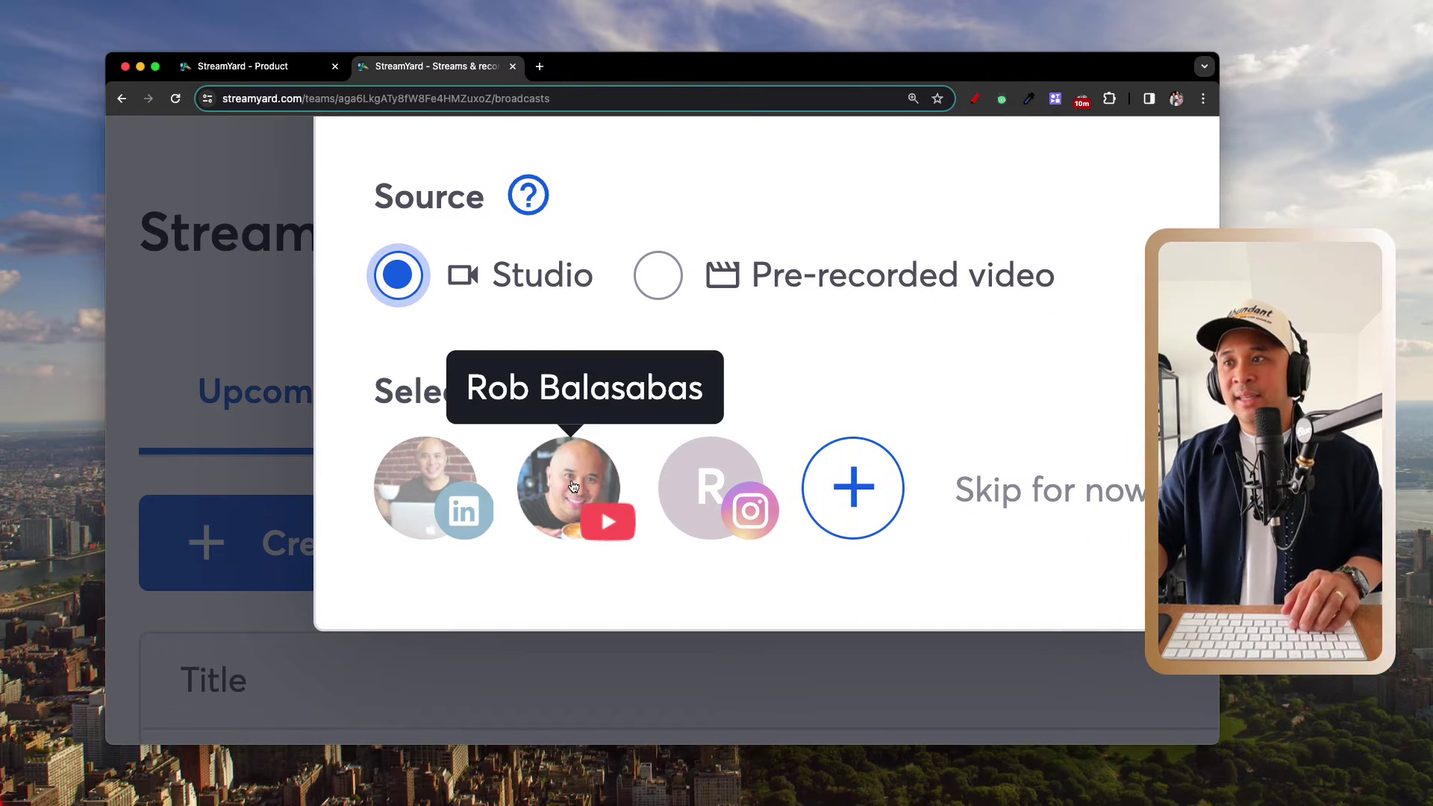
{"action": "scroll", "coordinate": [478, 492], "scroll_direction": "up", "scroll_amount": 5}
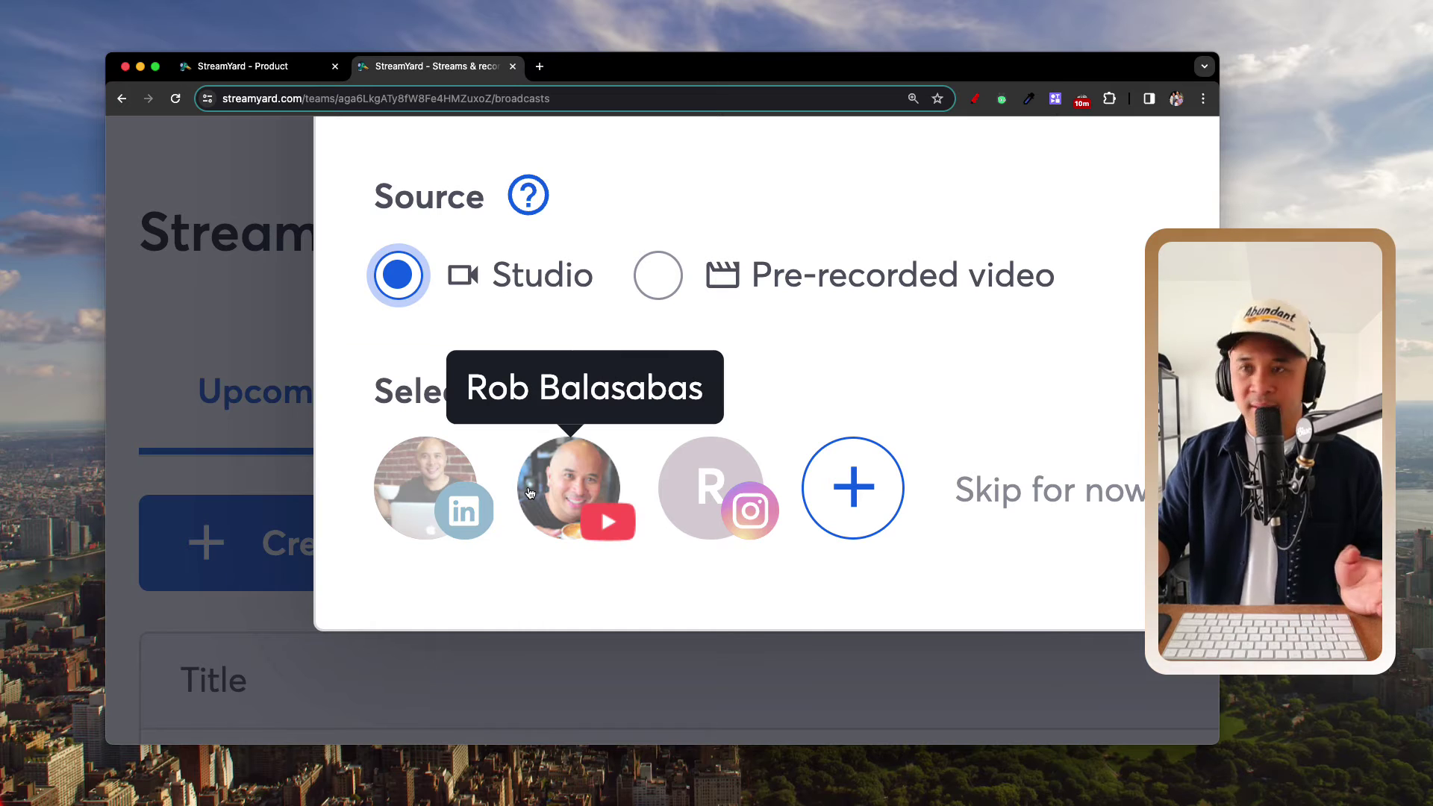
Step: Keep LinkedIn as the only destination, toggling YouTube and Instagram on and back off
{"action": "left_click", "coordinate": [431, 491]}
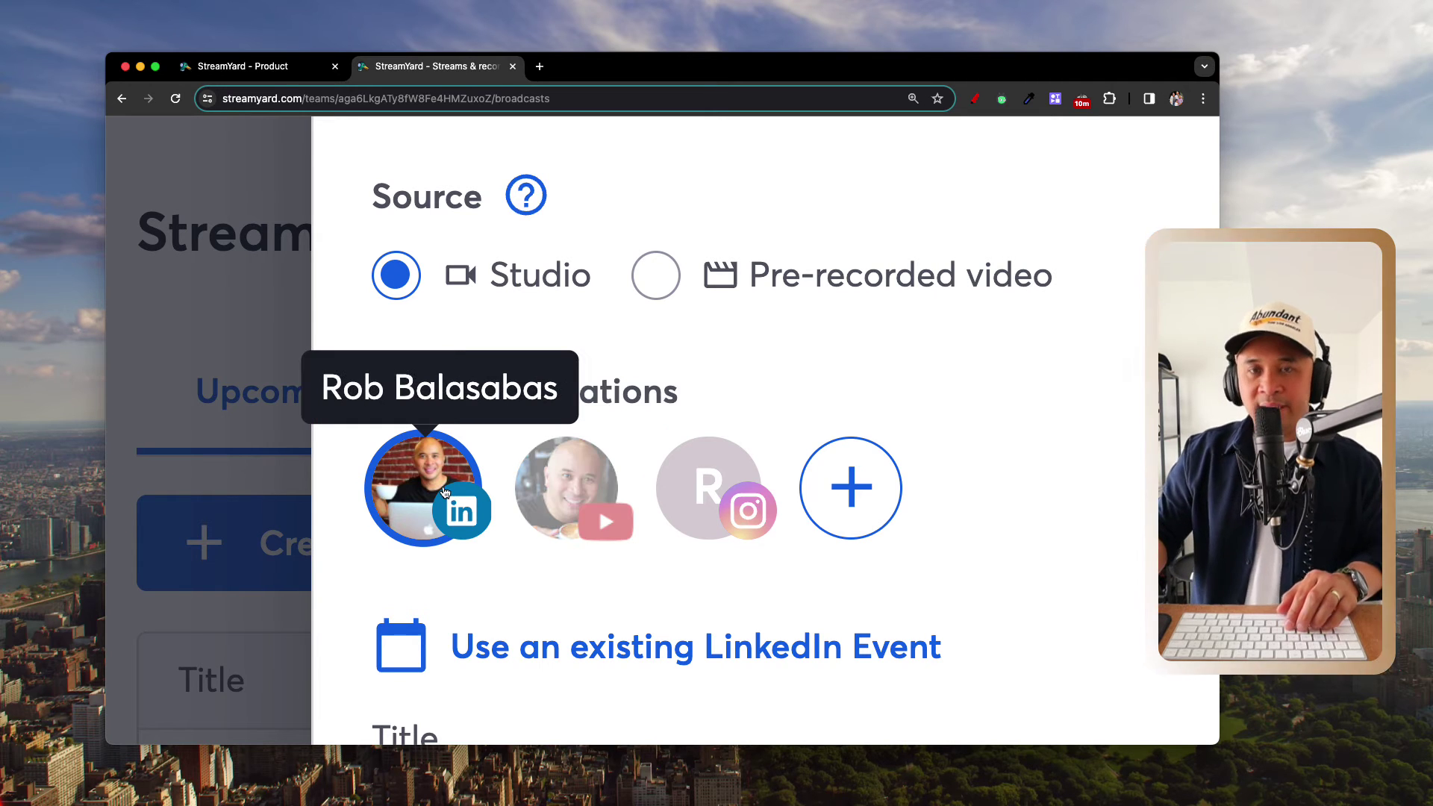
{"action": "left_click", "coordinate": [589, 503]}
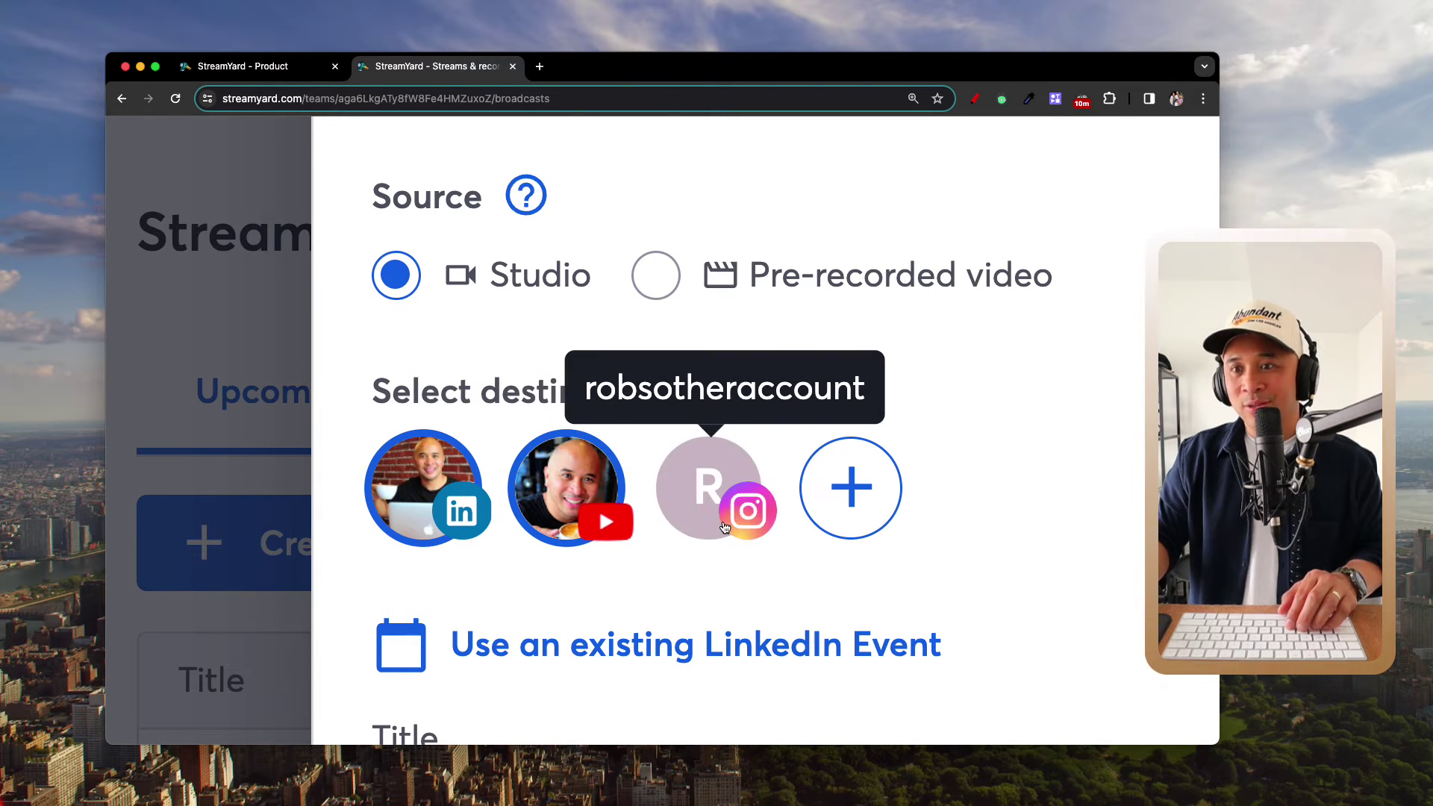
{"action": "left_click", "coordinate": [699, 508]}
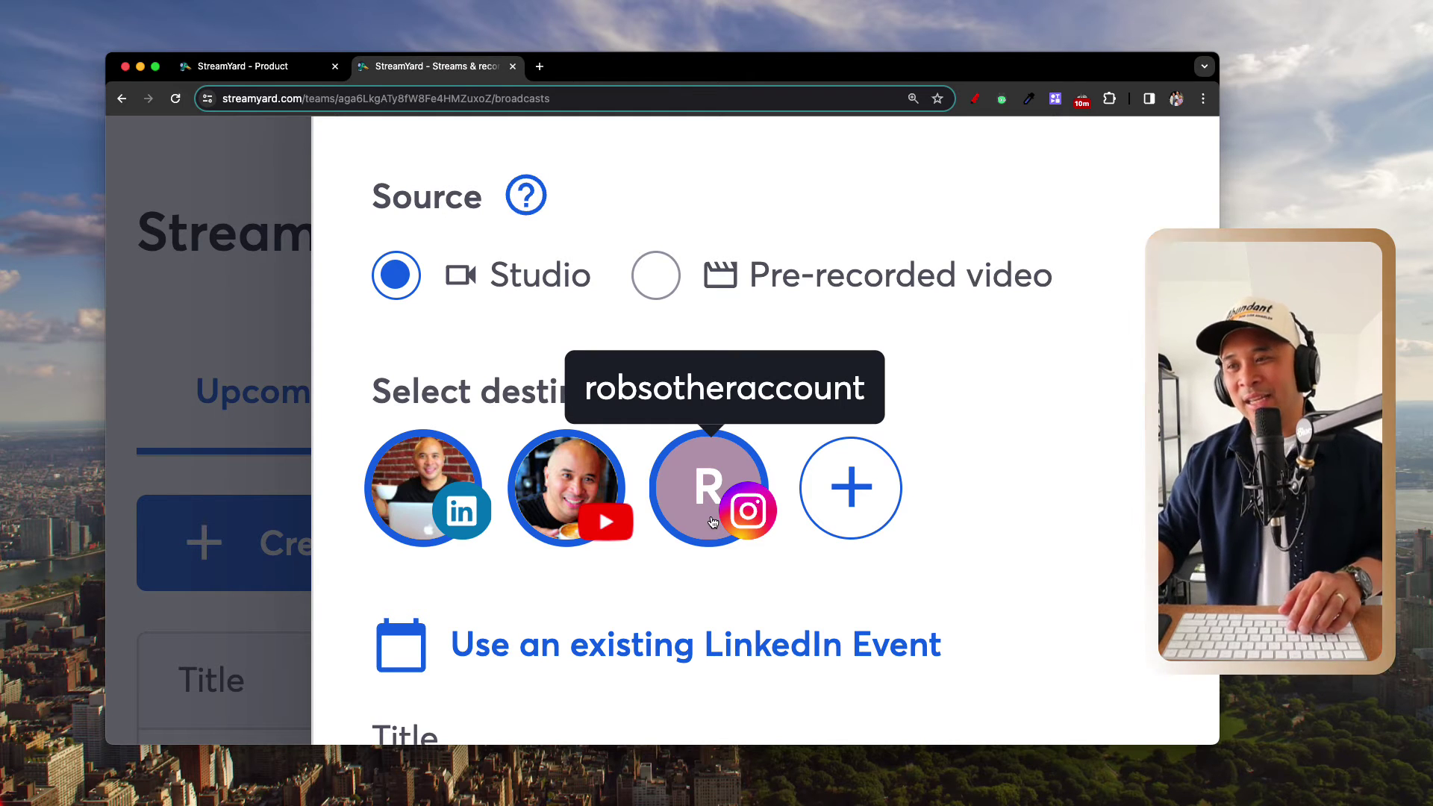
{"action": "left_click", "coordinate": [686, 515]}
{"action": "left_click", "coordinate": [567, 501]}
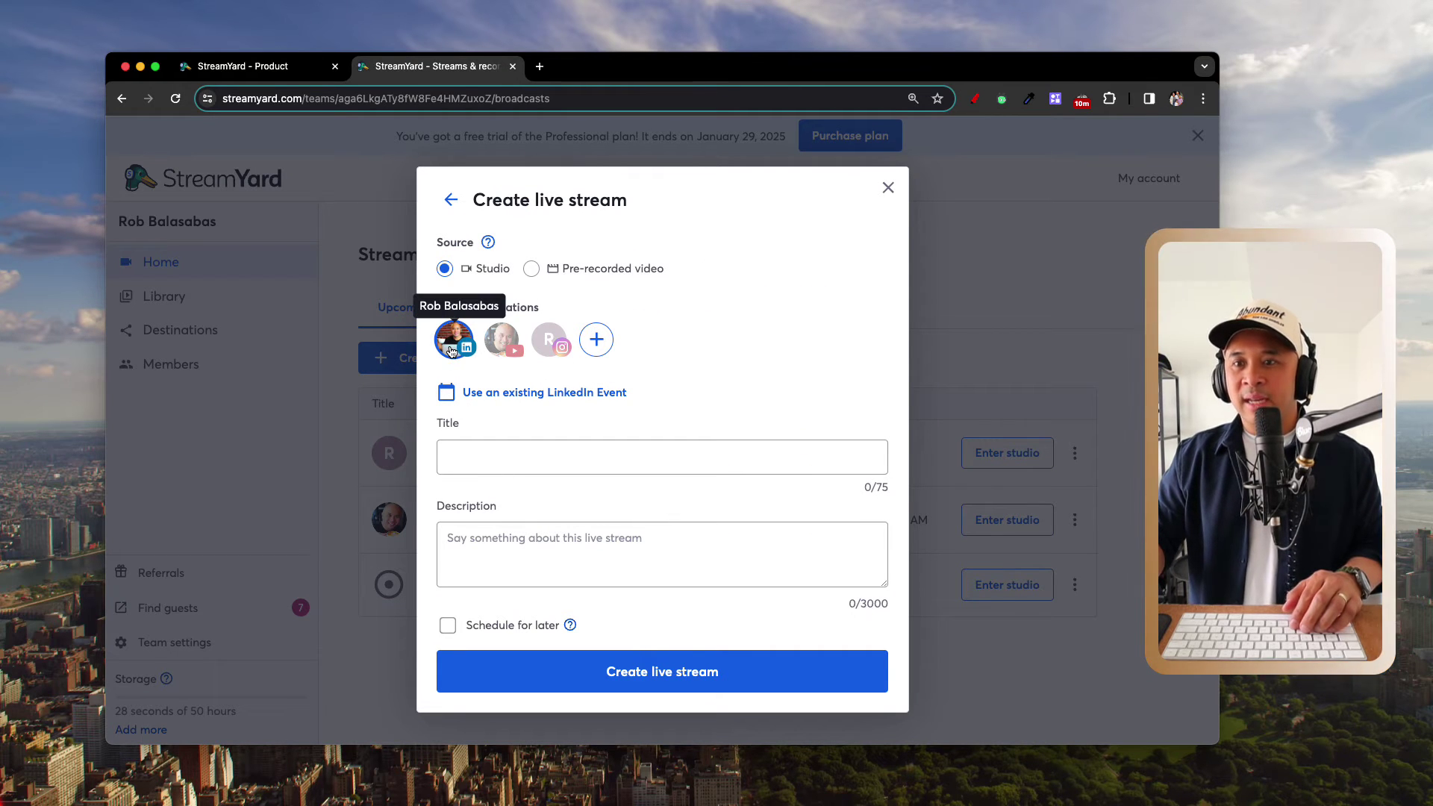
{"action": "scroll", "coordinate": [451, 351], "scroll_direction": "up", "scroll_amount": 5}
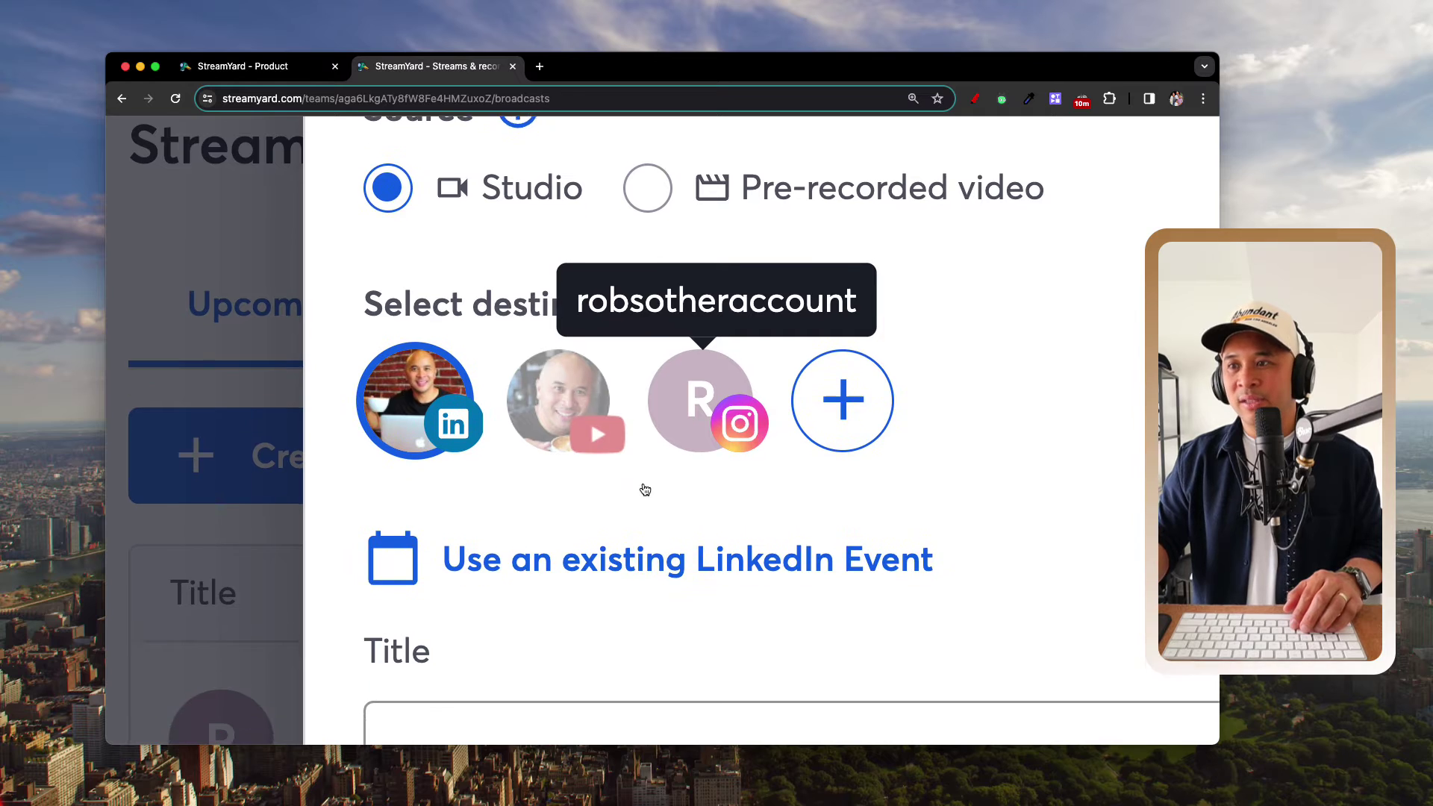
{"action": "scroll", "coordinate": [645, 489], "scroll_direction": "down", "scroll_amount": 3}
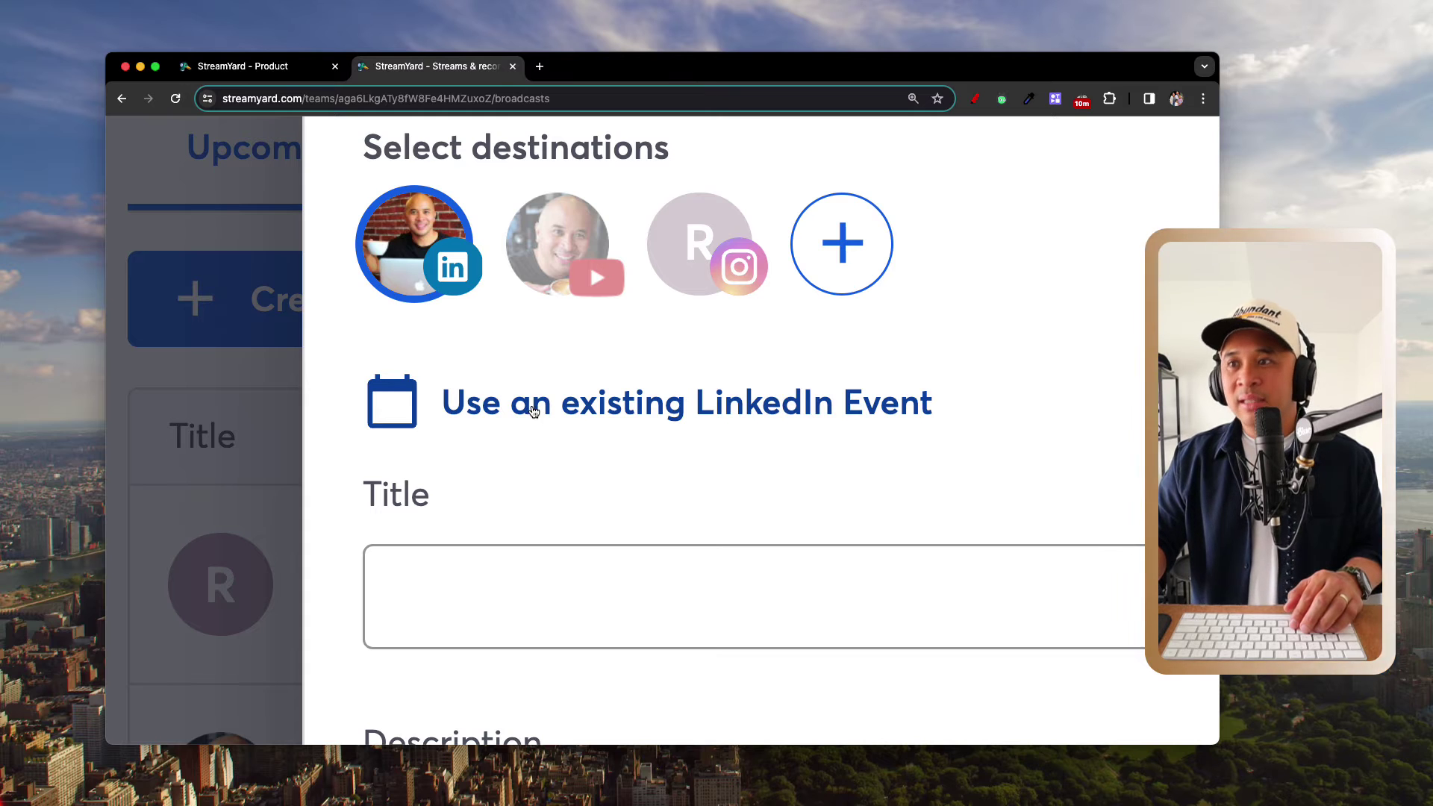
{"action": "scroll", "coordinate": [534, 412], "scroll_direction": "down", "scroll_amount": 5}
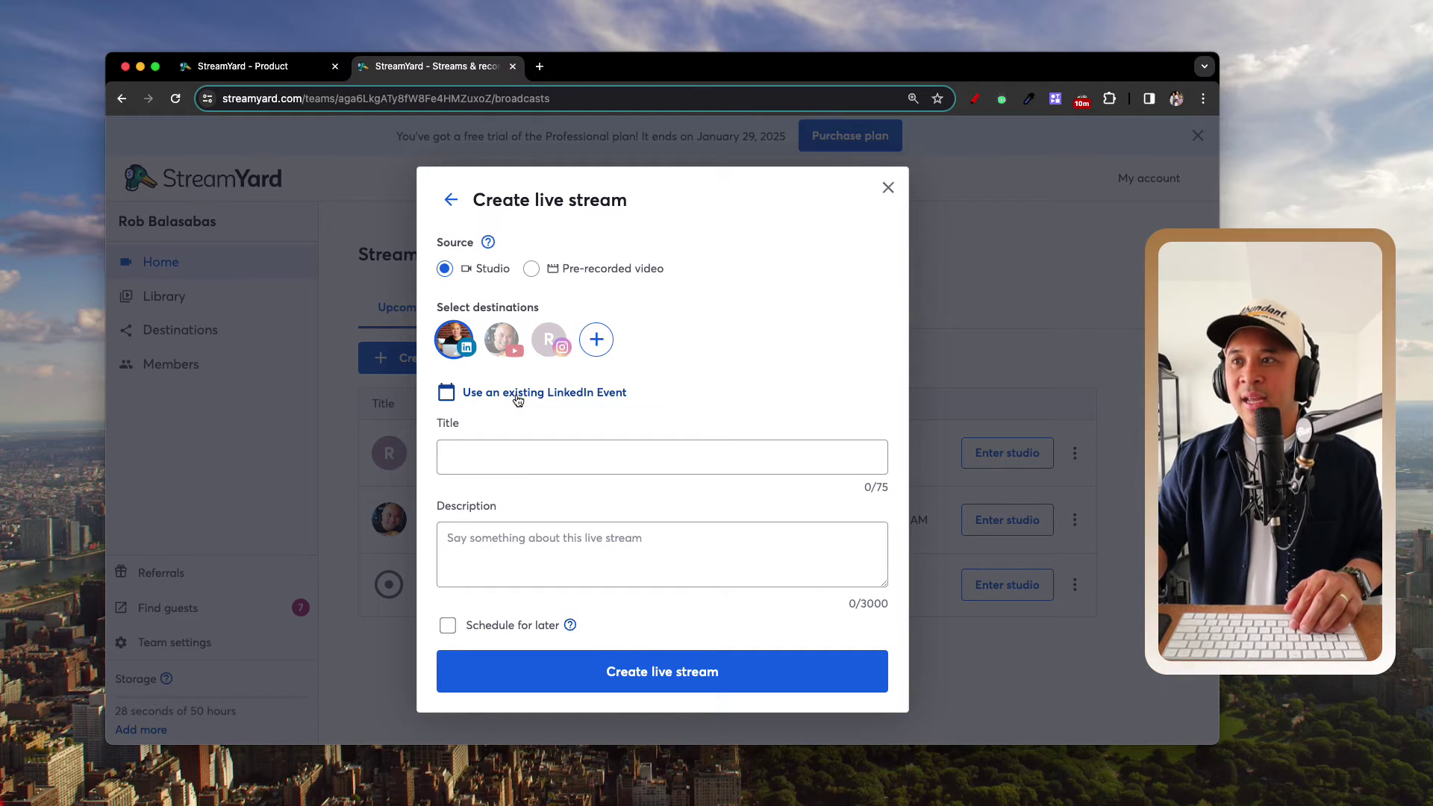
{"action": "left_click", "coordinate": [517, 400]}
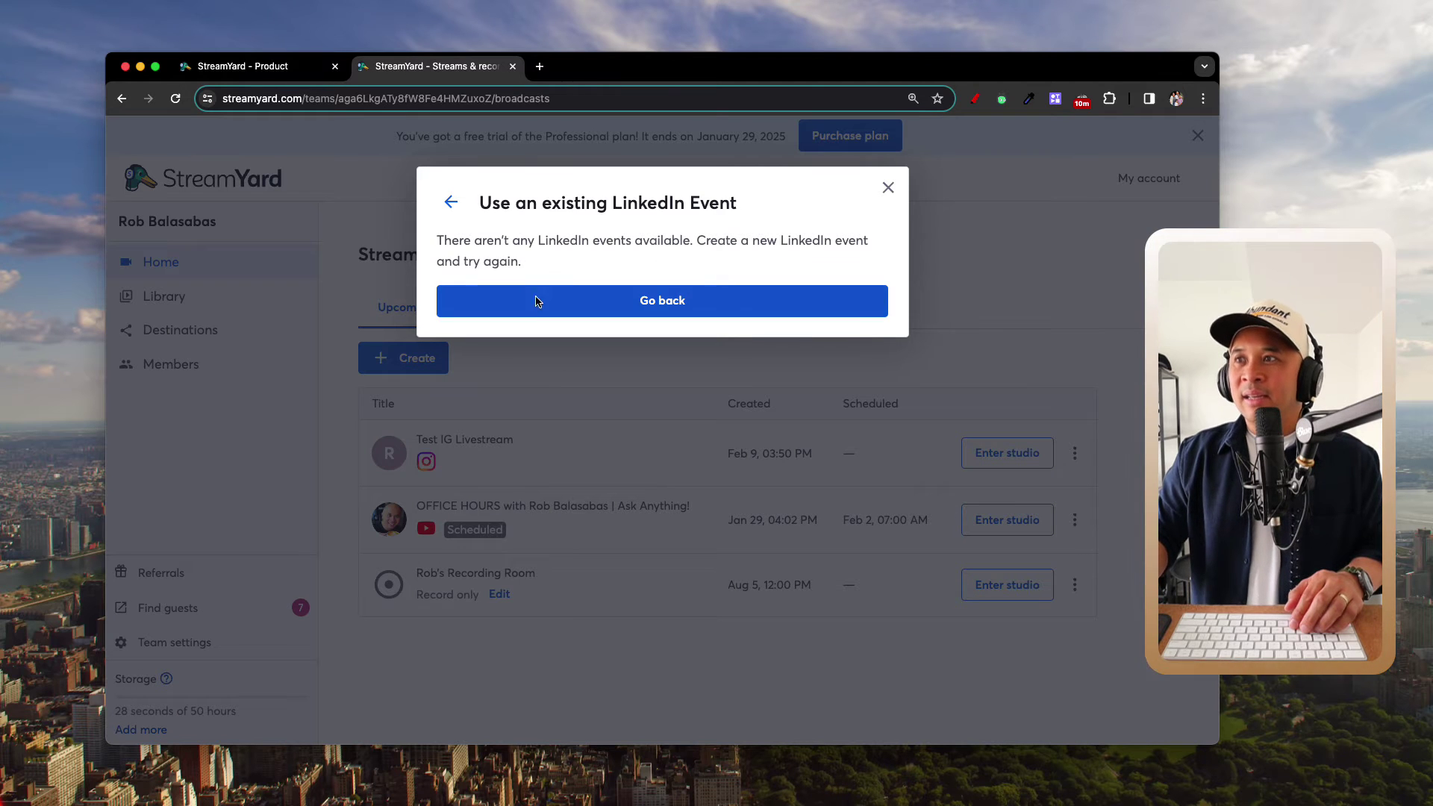
{"action": "scroll", "coordinate": [575, 270], "scroll_direction": "up", "scroll_amount": 5}
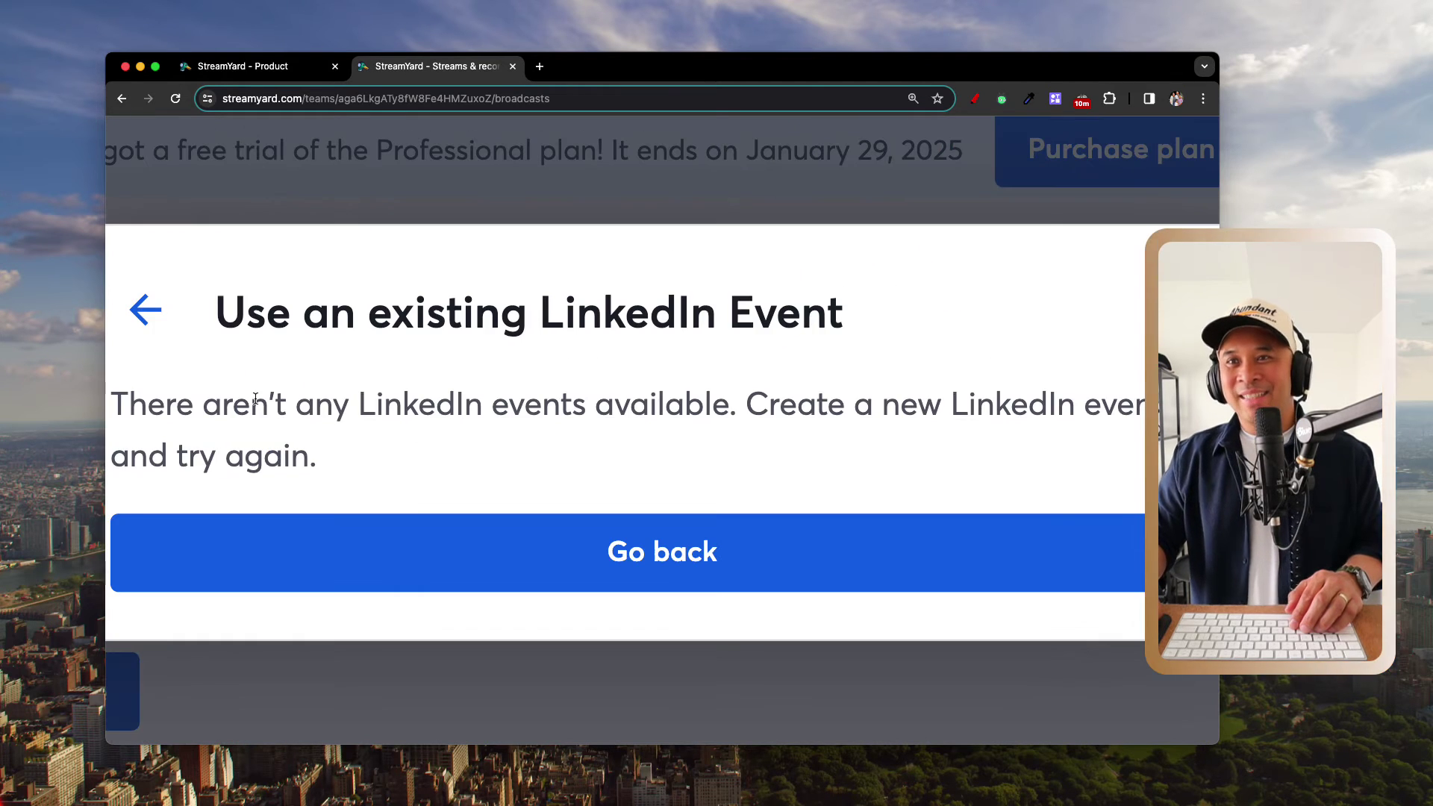
{"action": "scroll", "coordinate": [255, 399], "scroll_direction": "left", "scroll_amount": 3}
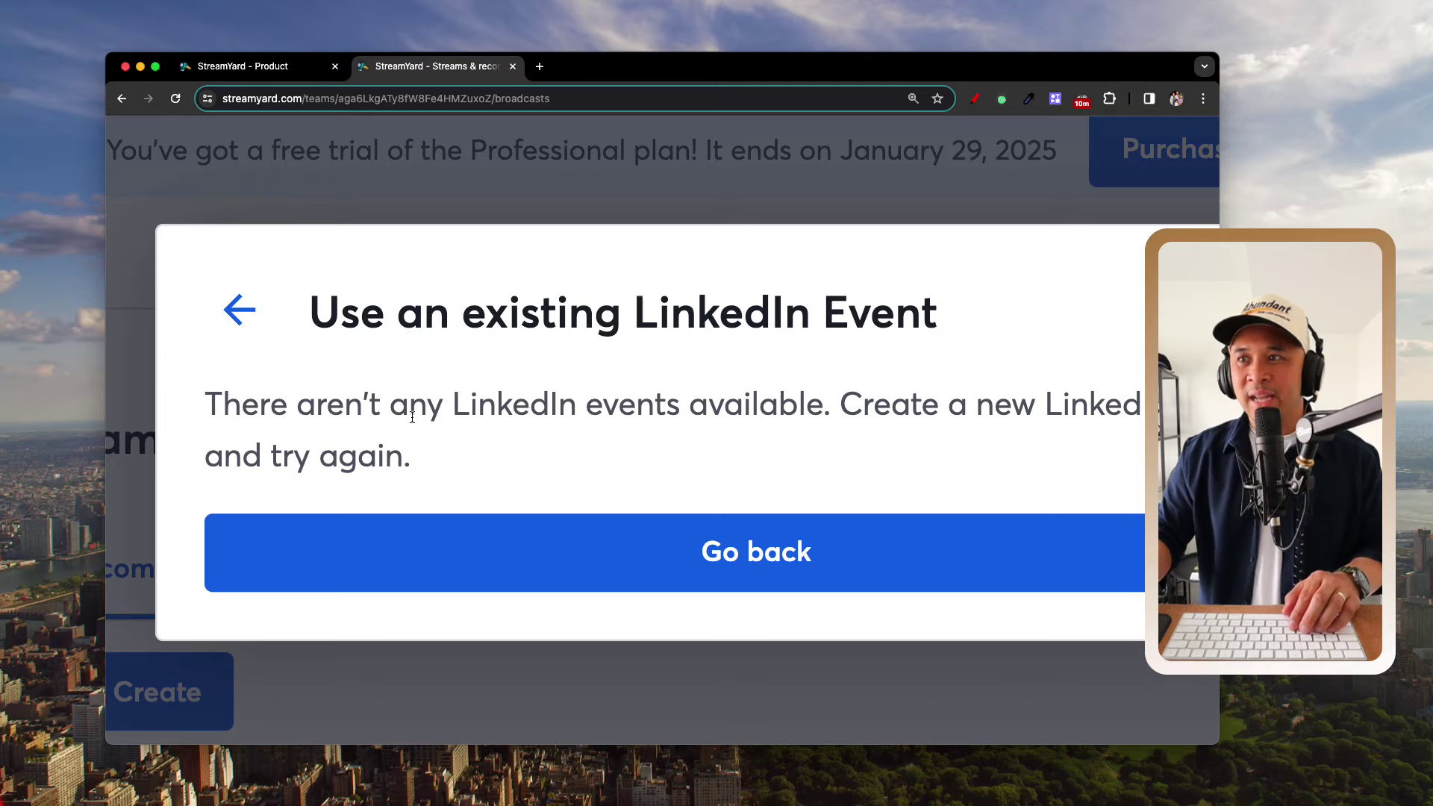
{"action": "scroll", "coordinate": [747, 406], "scroll_direction": "right", "scroll_amount": 6}
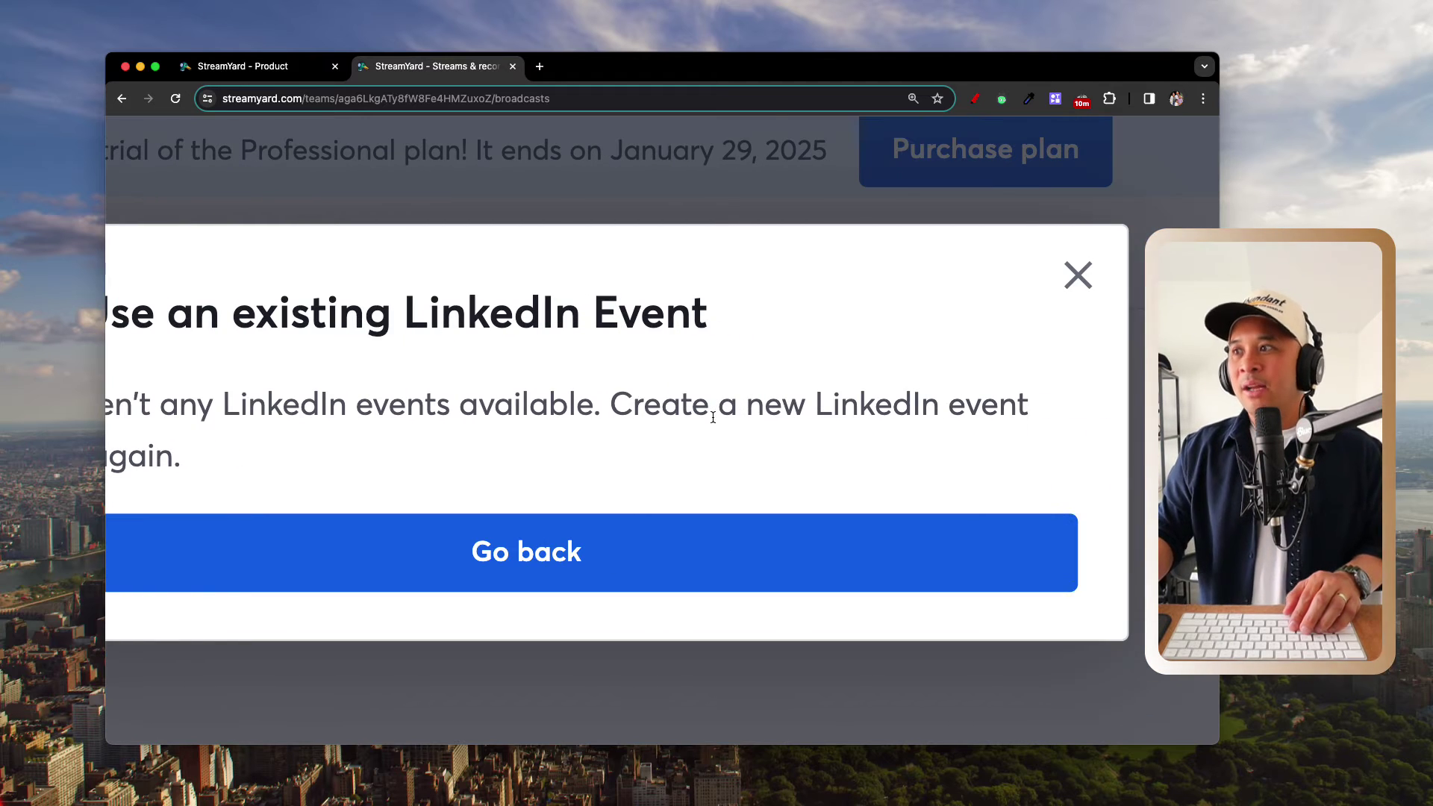
{"action": "scroll", "coordinate": [665, 418], "scroll_direction": "left", "scroll_amount": 4}
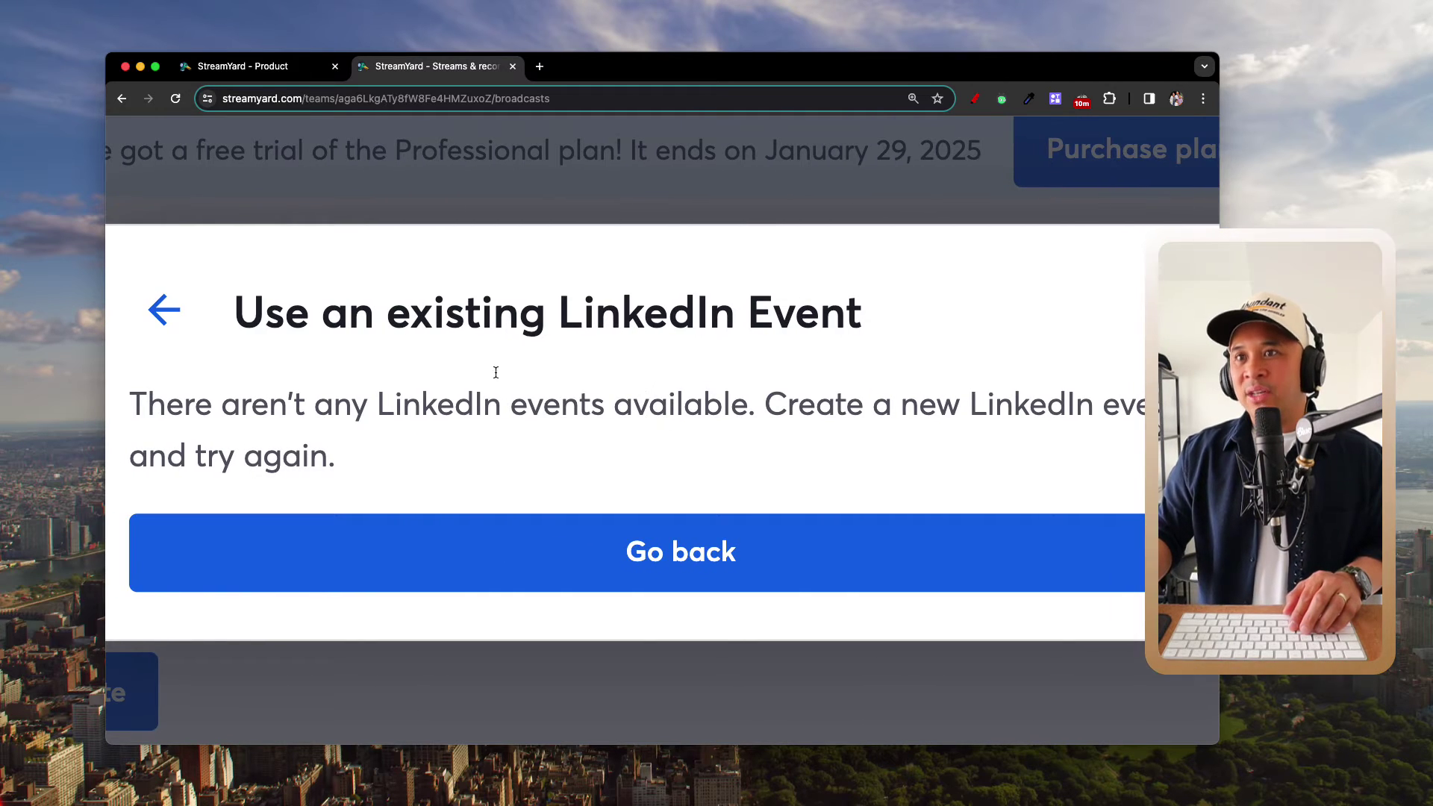
{"action": "left_click", "coordinate": [647, 553]}
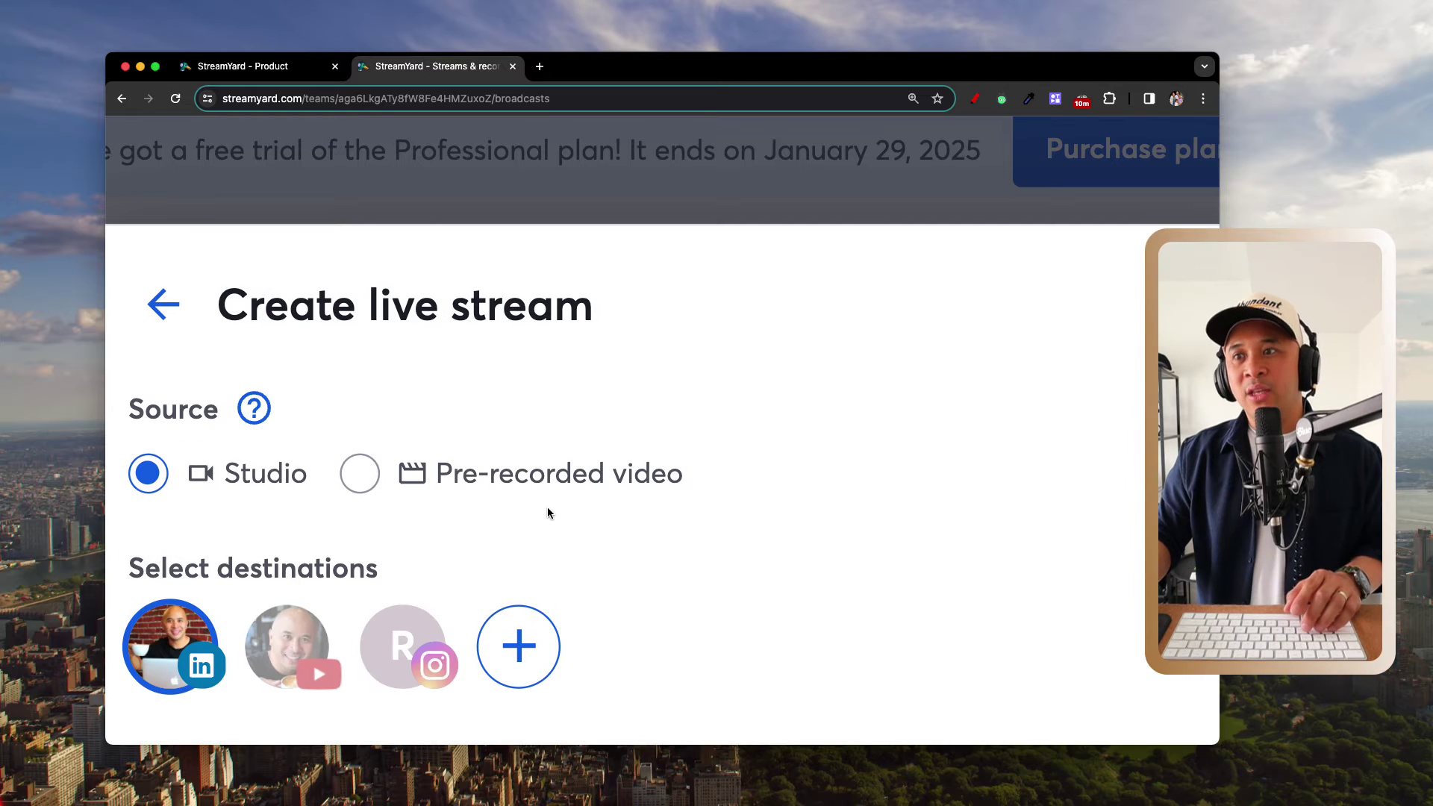
Step: Enter the title: a test LinkedIn LIVE with the host's name, using Streamyard
{"action": "scroll", "coordinate": [548, 511], "scroll_direction": "down", "scroll_amount": 5}
{"action": "scroll", "coordinate": [548, 508], "scroll_direction": "down", "scroll_amount": 1}
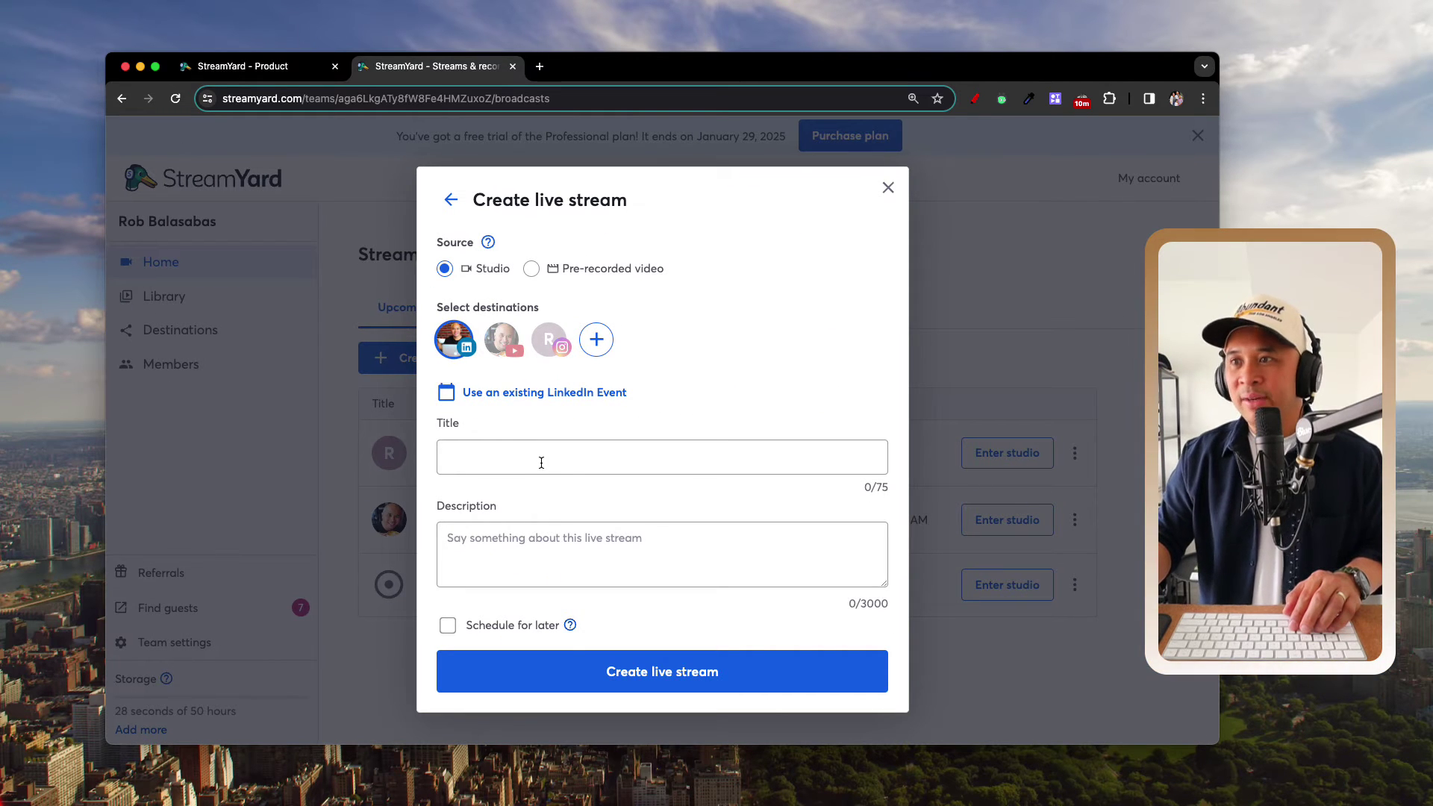
{"action": "left_click", "coordinate": [474, 455]}
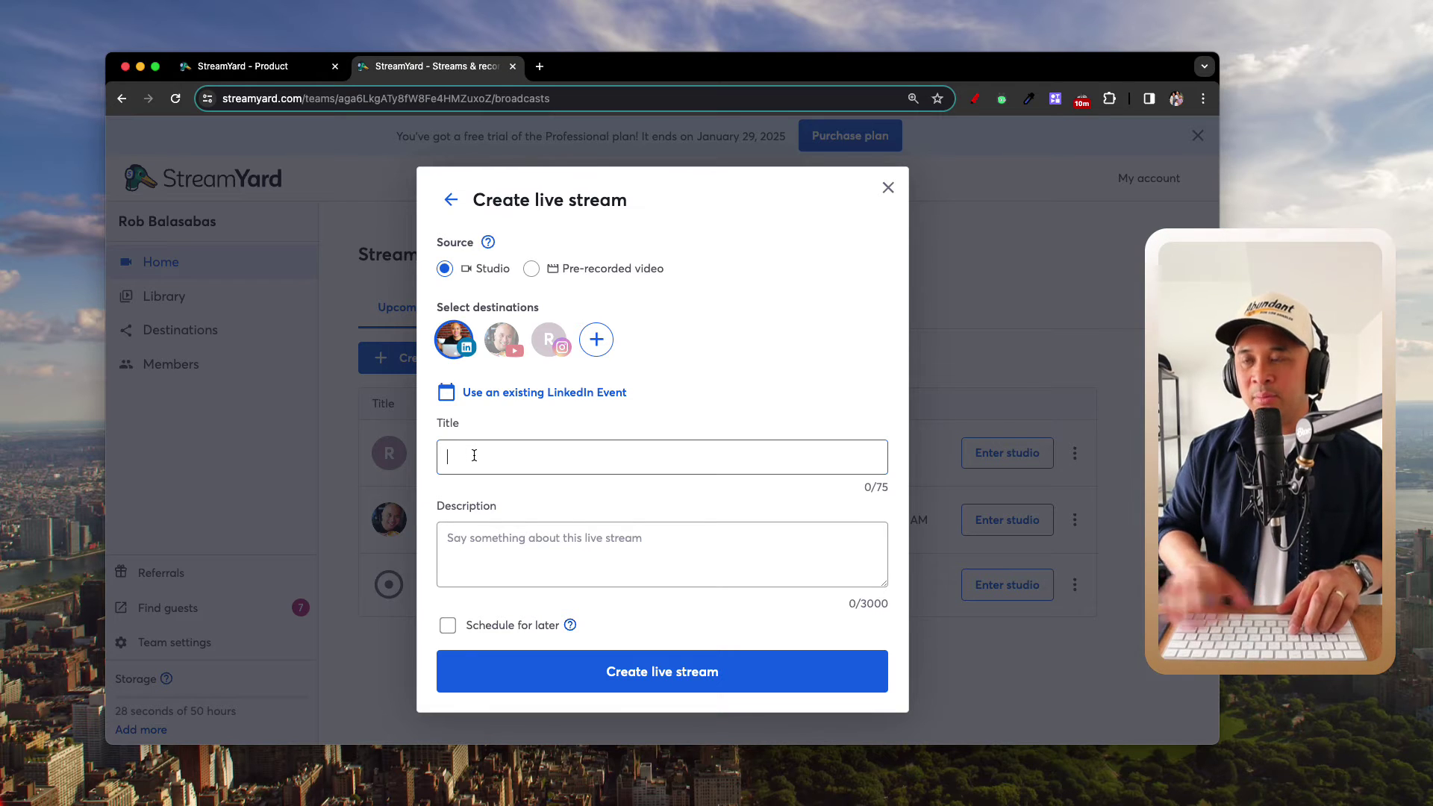
{"action": "scroll", "coordinate": [477, 457], "scroll_direction": "up", "scroll_amount": 5}
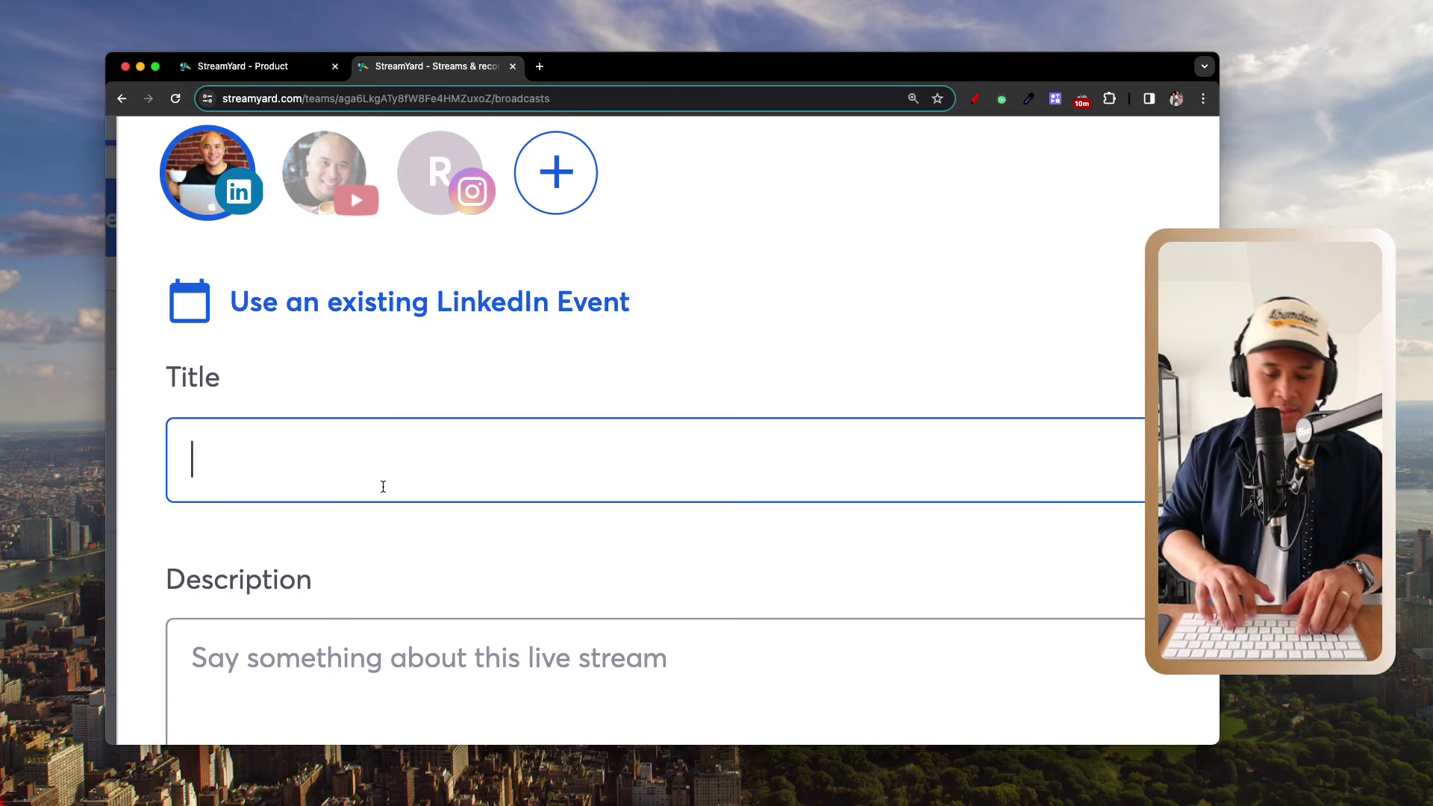
{"action": "type", "text": "Tes"}
{"action": "key", "text": "BackSpace"}
{"action": "type", "text": "est on"}
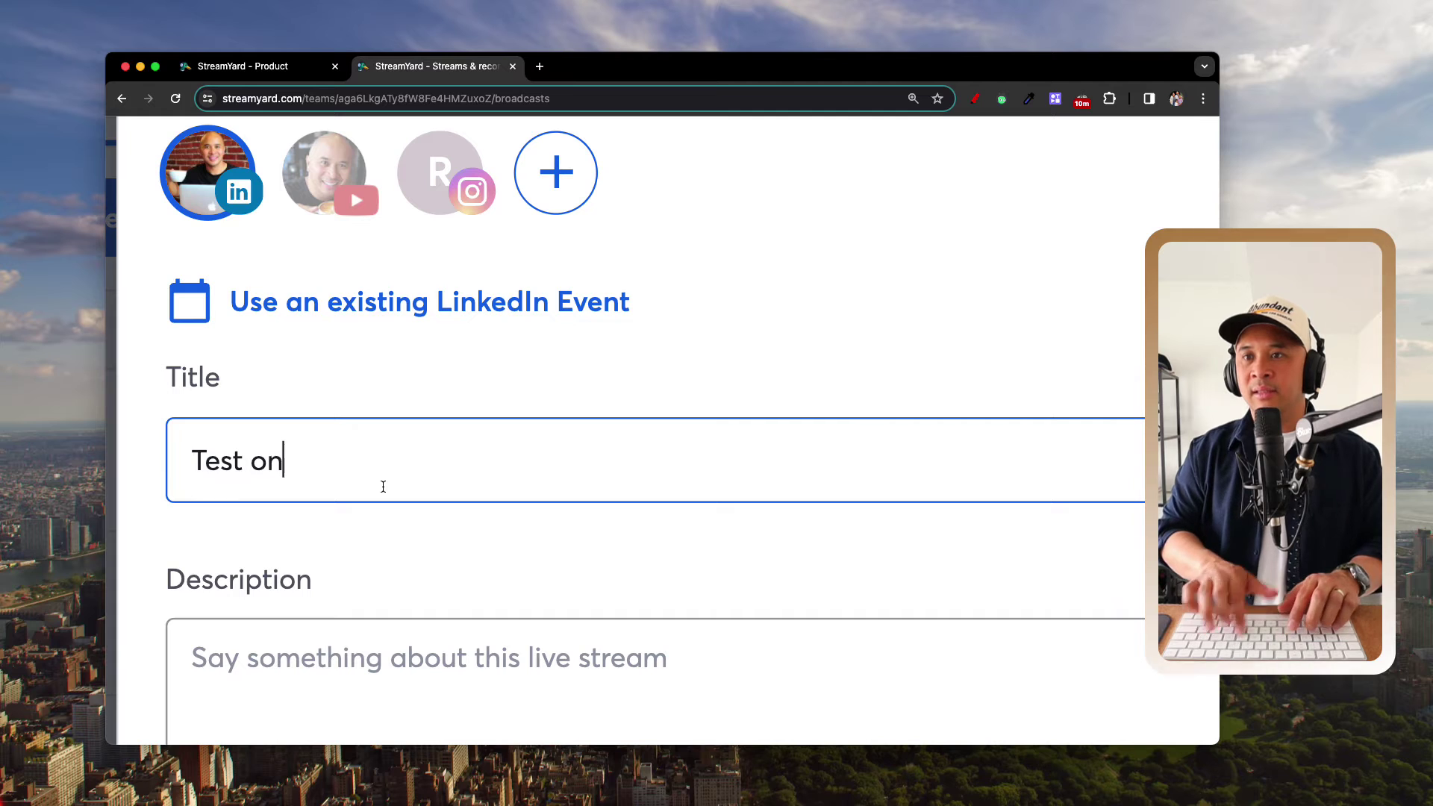
{"action": "key", "text": "BackSpace"}
{"action": "key", "text": "BackSpace"}
{"action": "type", "text": "LinkedIn LI"}
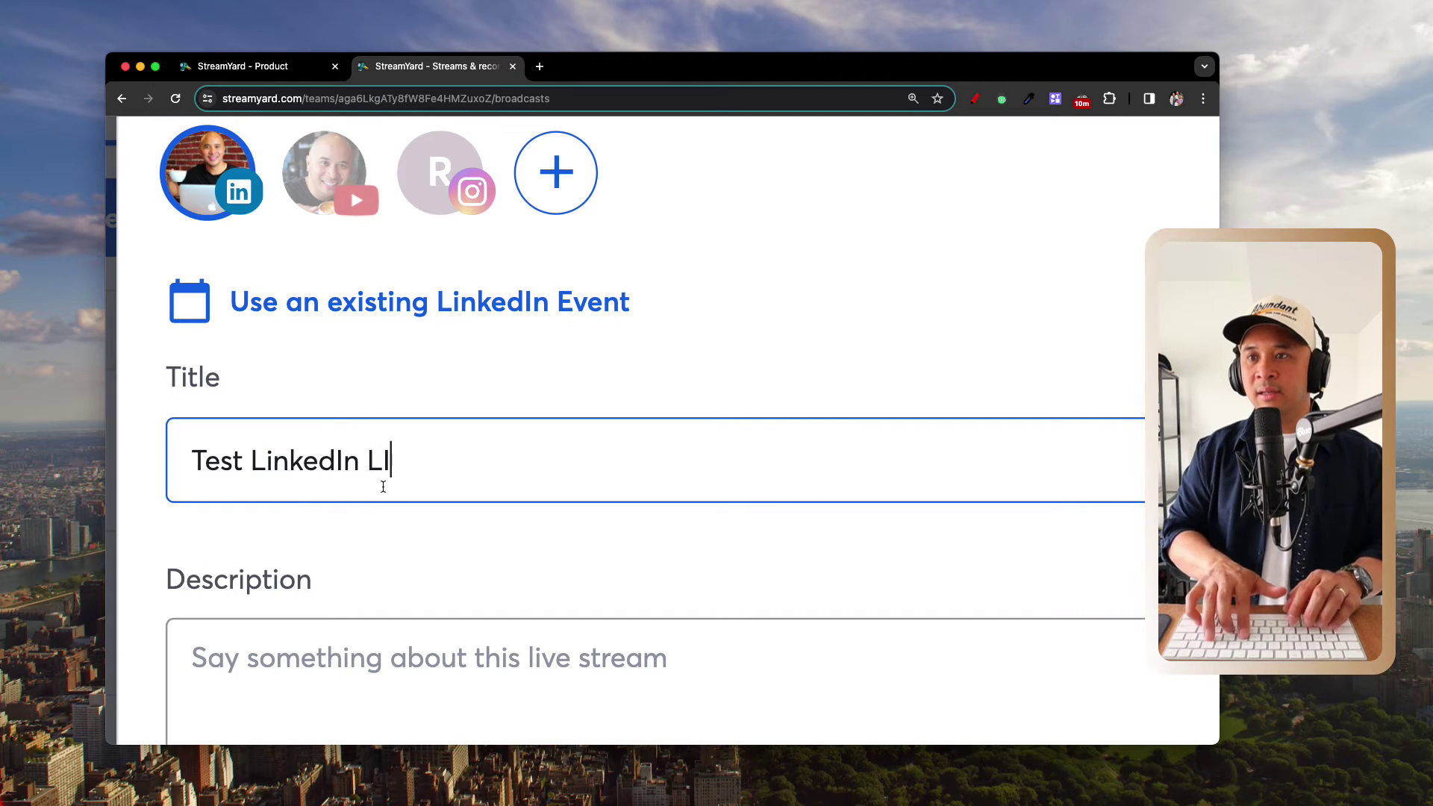
{"action": "type", "text": "VE with Rob Balasabvas"}
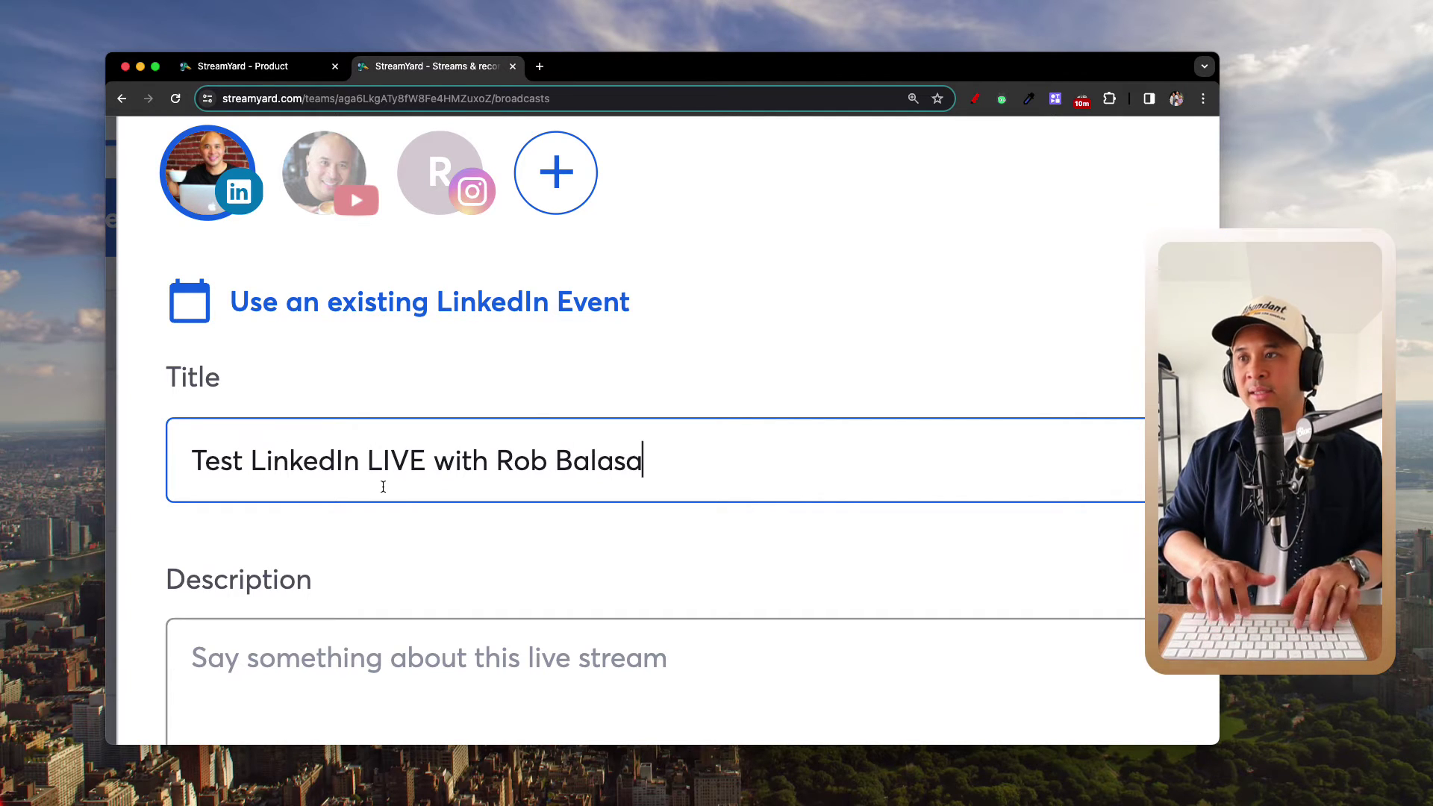
{"action": "key", "text": "BackSpace"}
{"action": "key", "text": "BackSpace"}
{"action": "key", "text": "BackSpace"}
{"action": "key", "text": "BackSpace"}
{"action": "type", "text": "as usn"}
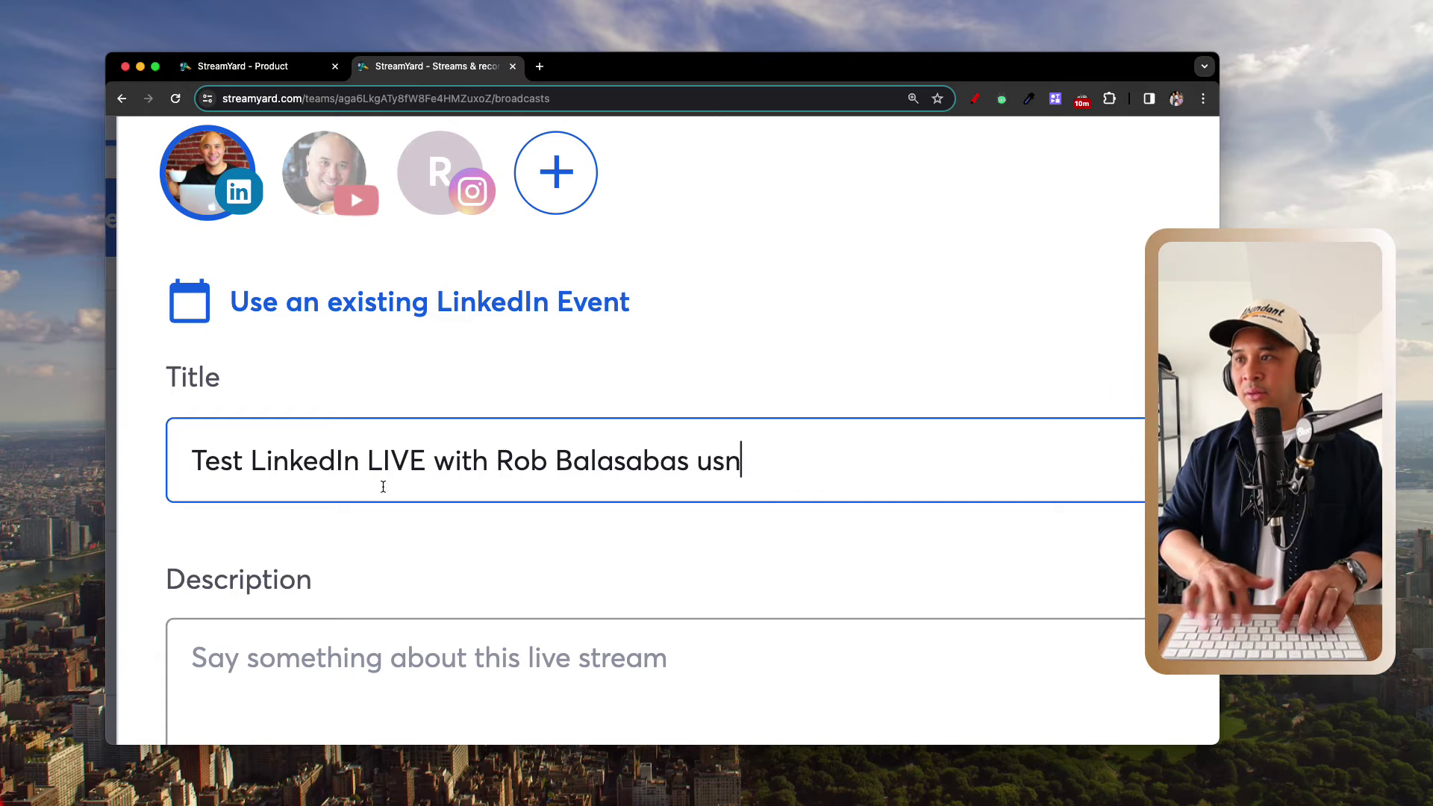
{"action": "key", "text": "BackSpace"}
{"action": "type", "text": "ing Streamyard"}
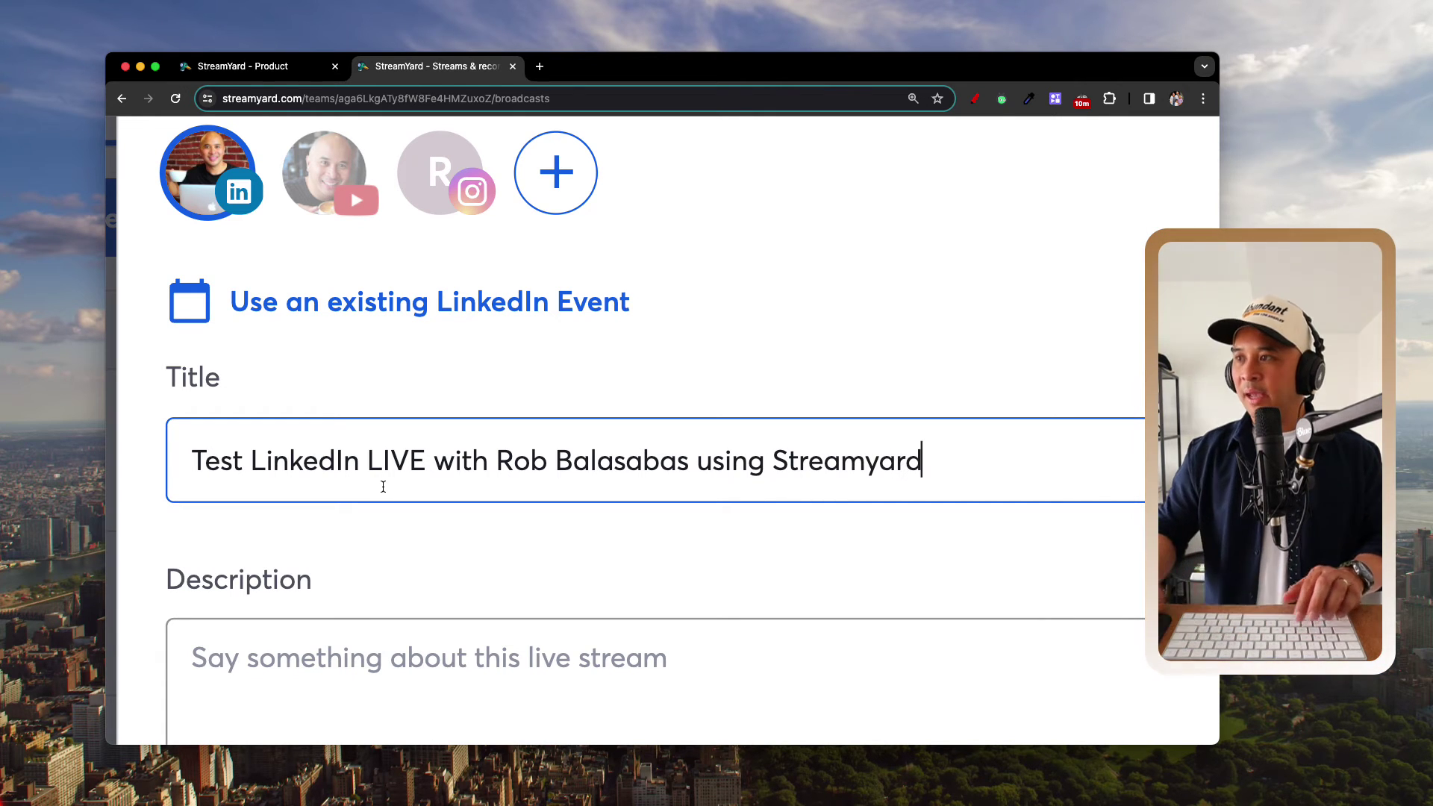
{"action": "scroll", "coordinate": [597, 466], "scroll_direction": "down", "scroll_amount": 3}
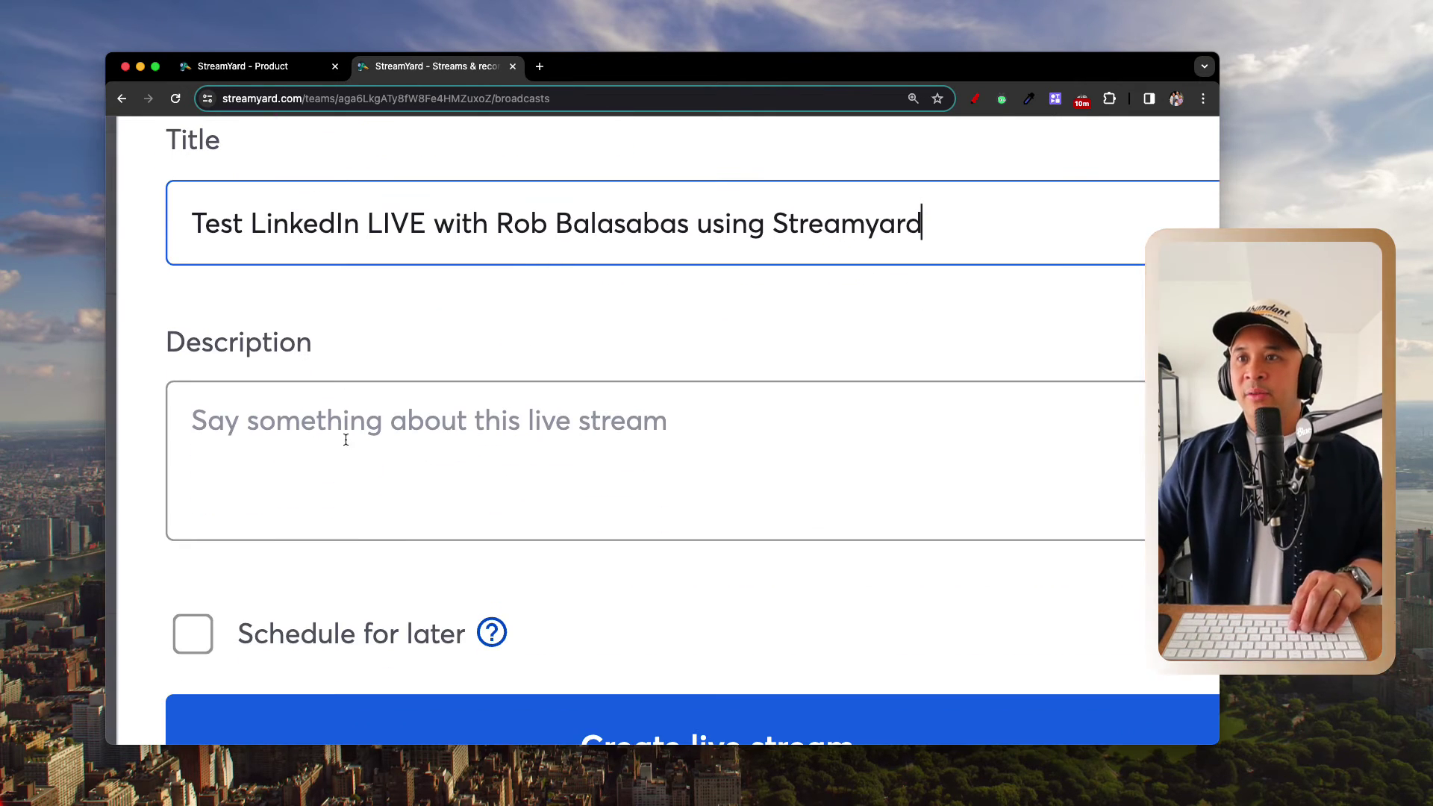
Step: Copy the title text into the Description field
{"action": "triple_click", "coordinate": [460, 241]}
{"action": "key", "text": "super+c"}
{"action": "left_click", "coordinate": [370, 436]}
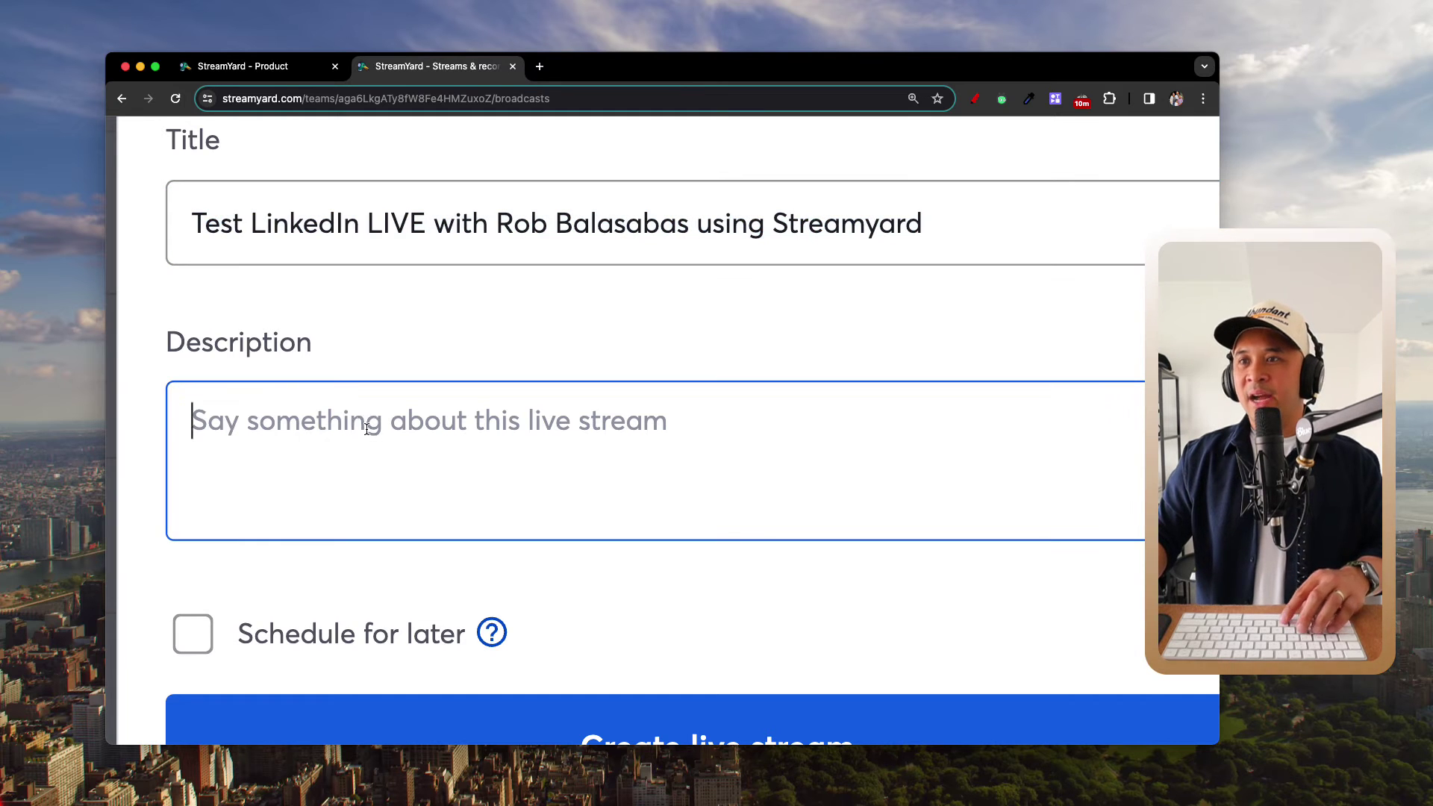
{"action": "key", "text": "super+v"}
{"action": "key", "text": "super+0"}
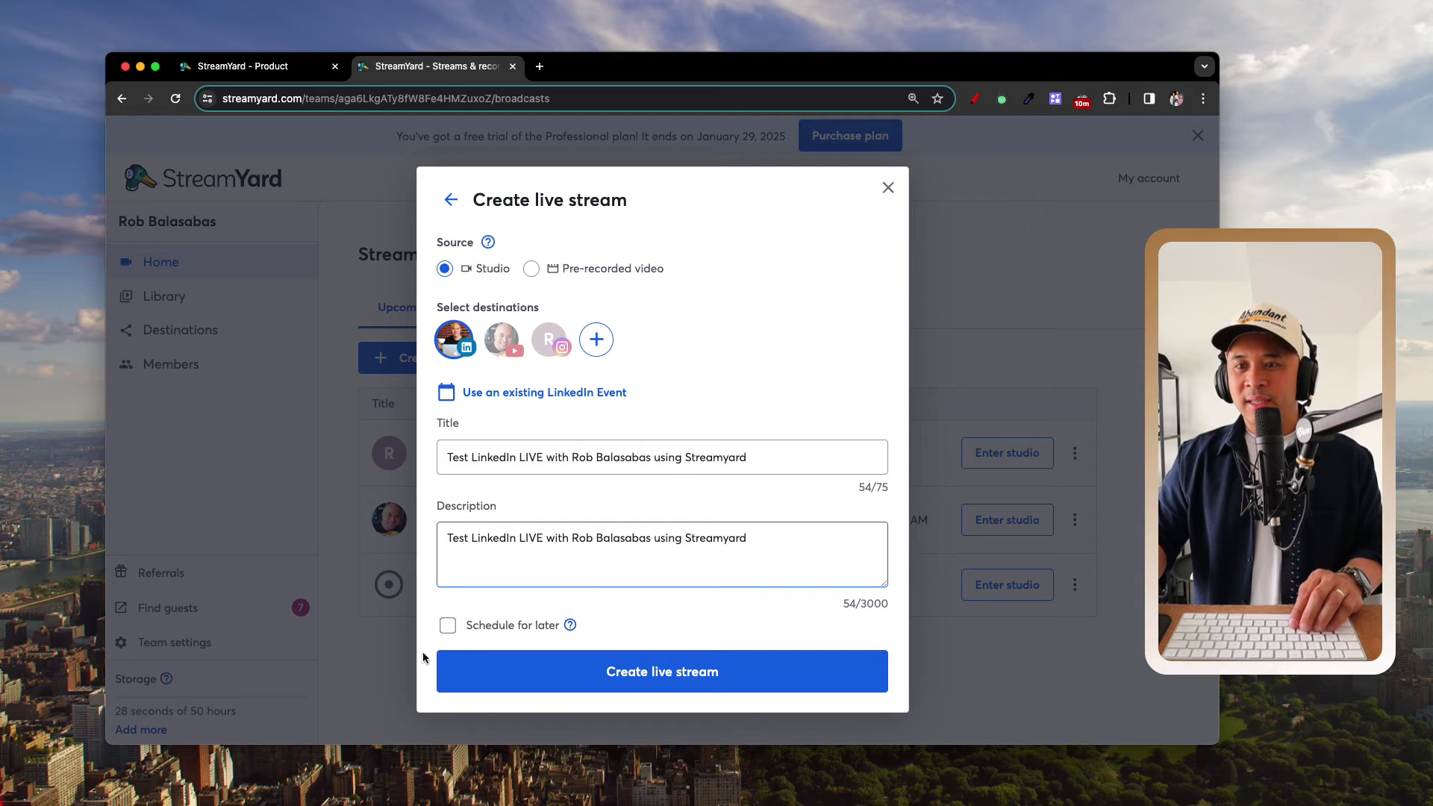
Step: Enable Schedule for later, giving a default start of Today 06:30 PM PDT
{"action": "scroll", "coordinate": [448, 633], "scroll_direction": "up", "scroll_amount": 5}
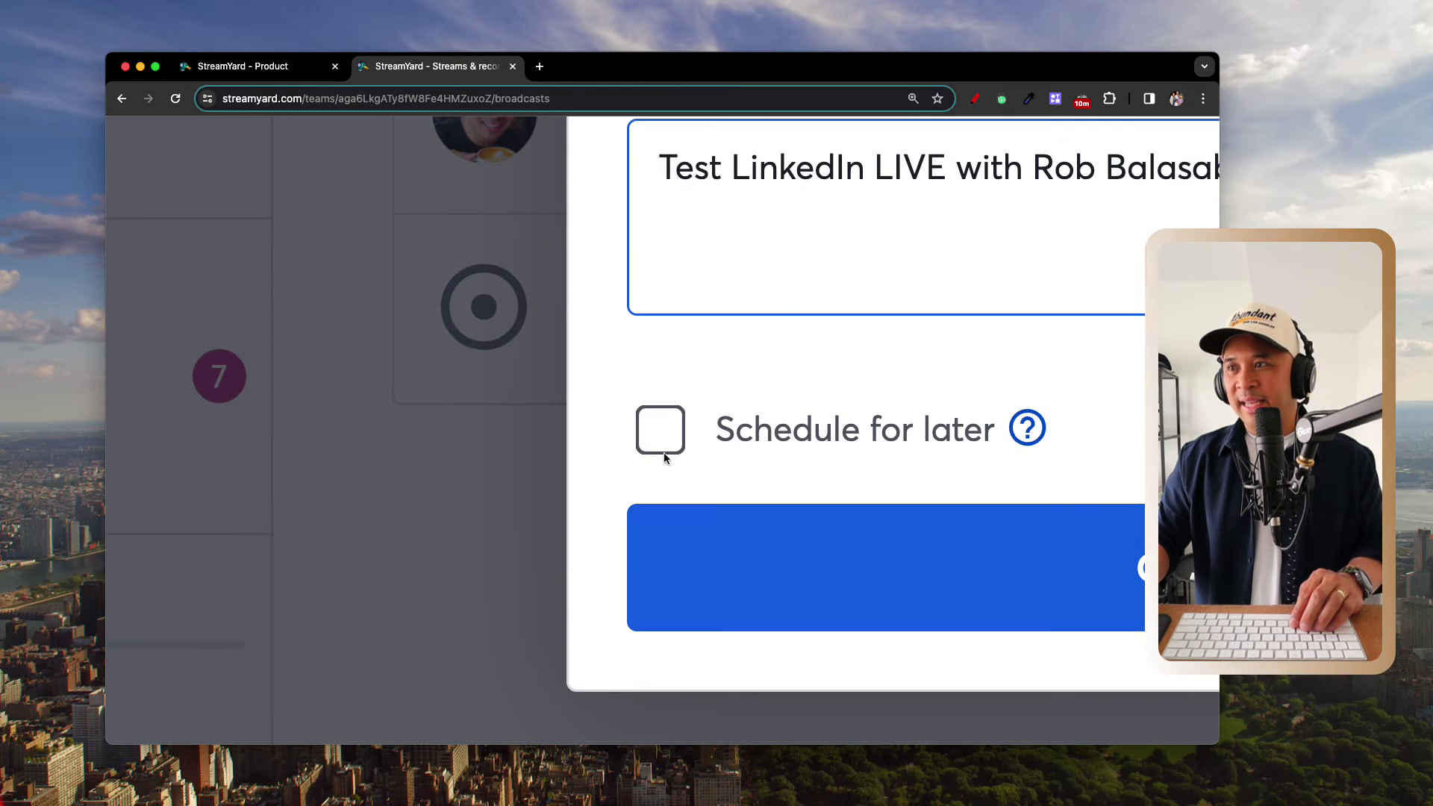
{"action": "left_click", "coordinate": [660, 444]}
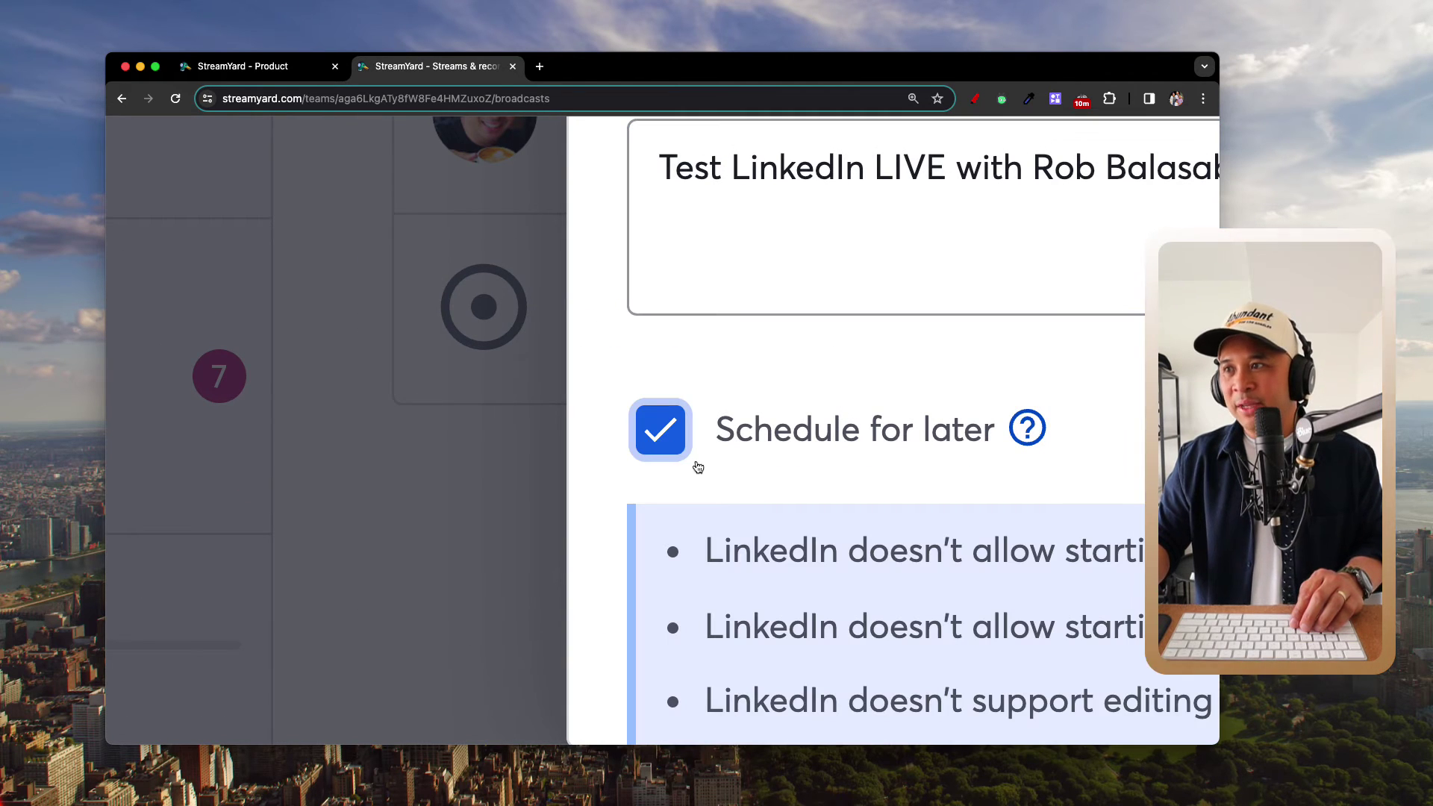
{"action": "scroll", "coordinate": [741, 505], "scroll_direction": "down", "scroll_amount": 5}
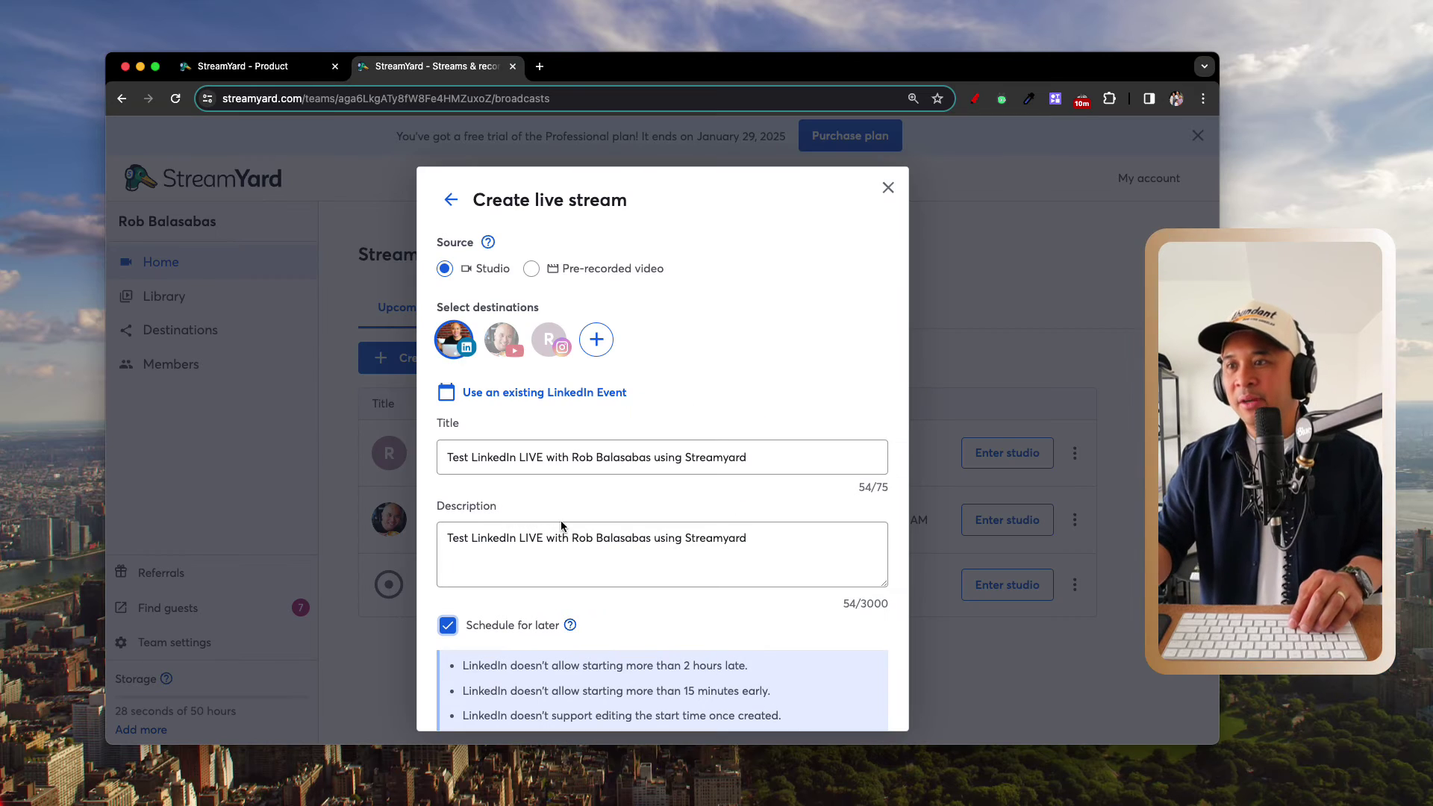
{"action": "scroll", "coordinate": [561, 521], "scroll_direction": "down", "scroll_amount": 2}
{"action": "scroll", "coordinate": [550, 499], "scroll_direction": "down", "scroll_amount": 5}
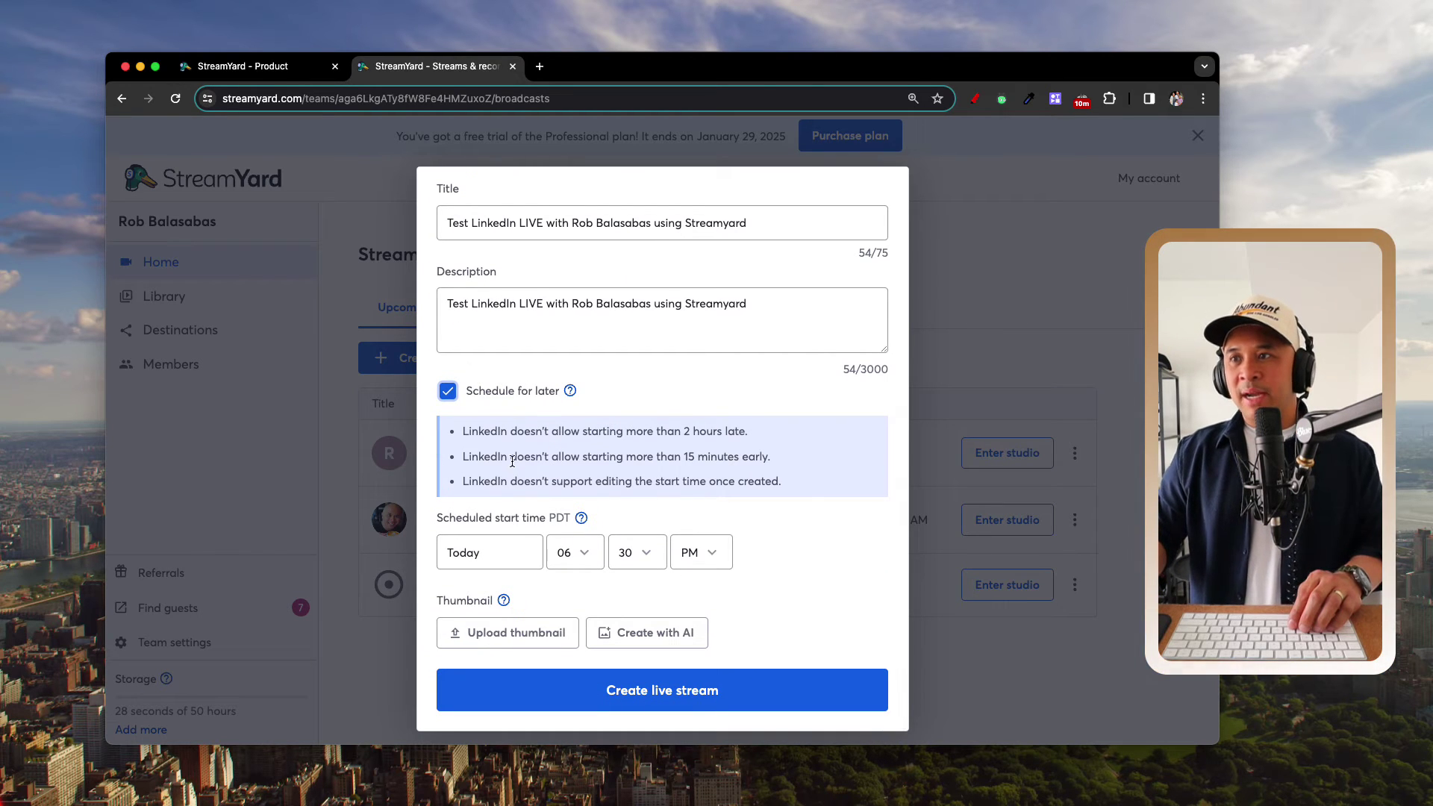
{"action": "scroll", "coordinate": [500, 461], "scroll_direction": "up", "scroll_amount": 5}
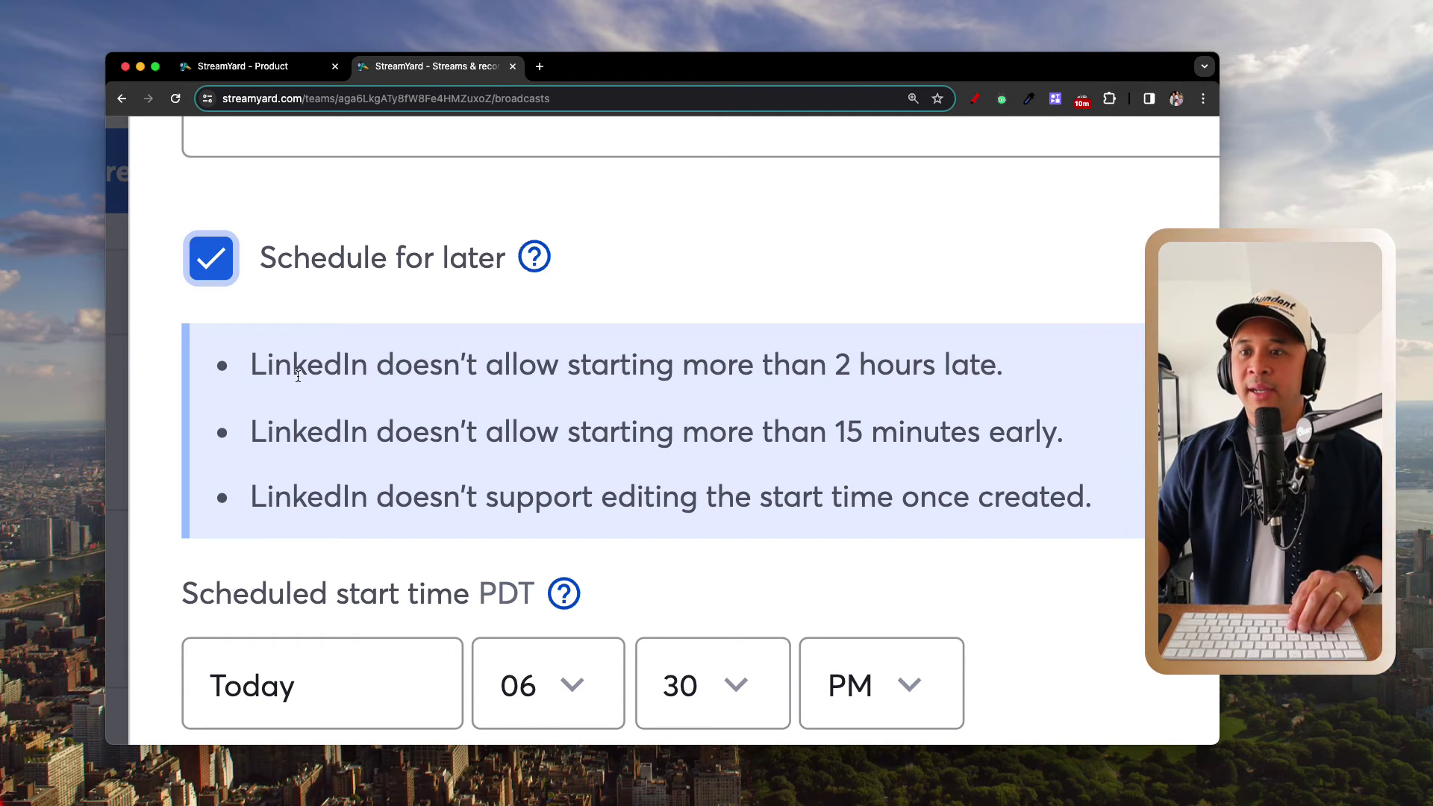
Step: Highlight LinkedIn's rules on starting 2 hours late, 15 minutes early, and editing start time
{"action": "left_click_drag", "start_coordinate": [253, 365], "coordinate": [1012, 365]}
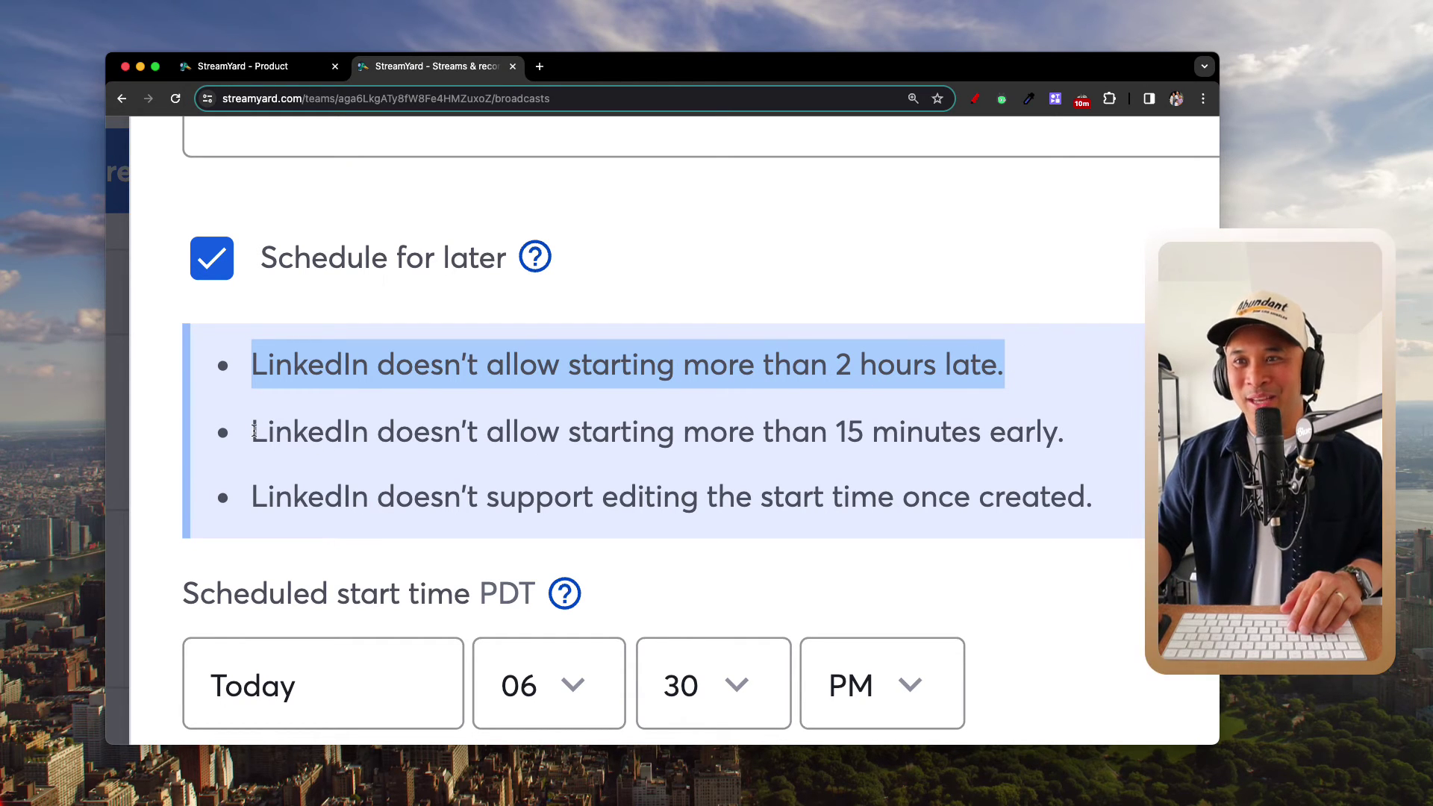
{"action": "left_click_drag", "start_coordinate": [254, 431], "coordinate": [899, 437]}
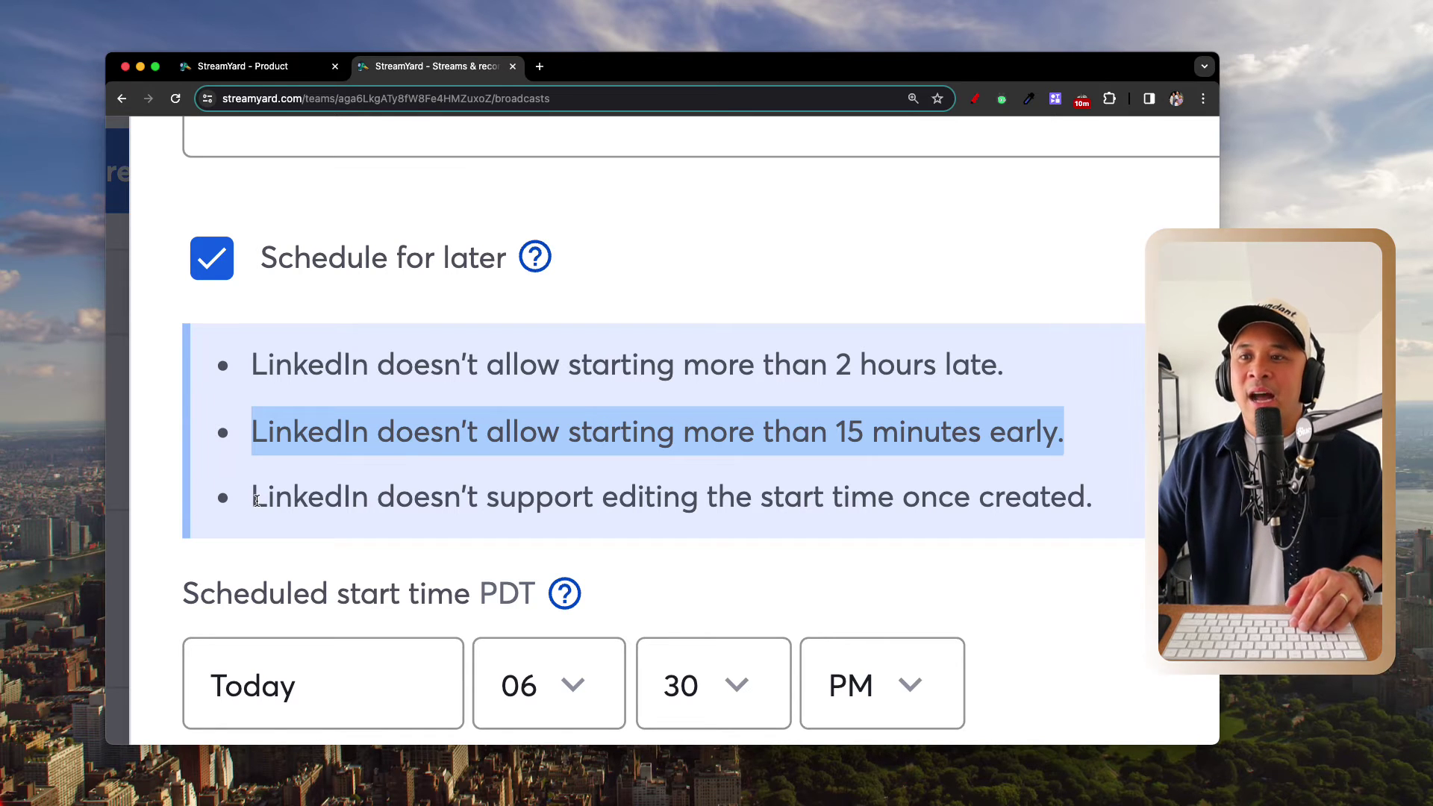
{"action": "left_click_drag", "start_coordinate": [256, 500], "coordinate": [1107, 505]}
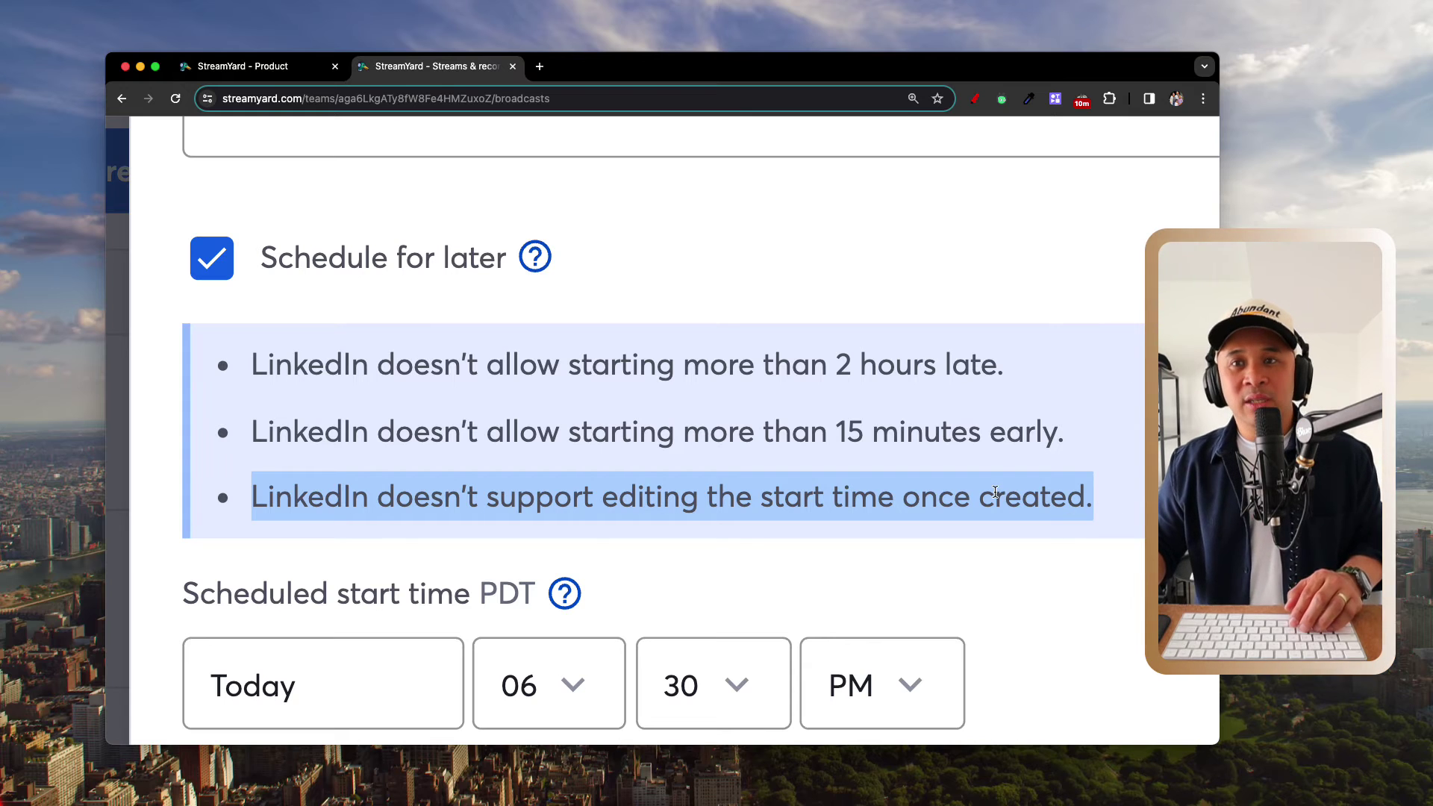
Step: Set the scheduled start date to April 11, 2024
{"action": "scroll", "coordinate": [762, 518], "scroll_direction": "down", "scroll_amount": 3}
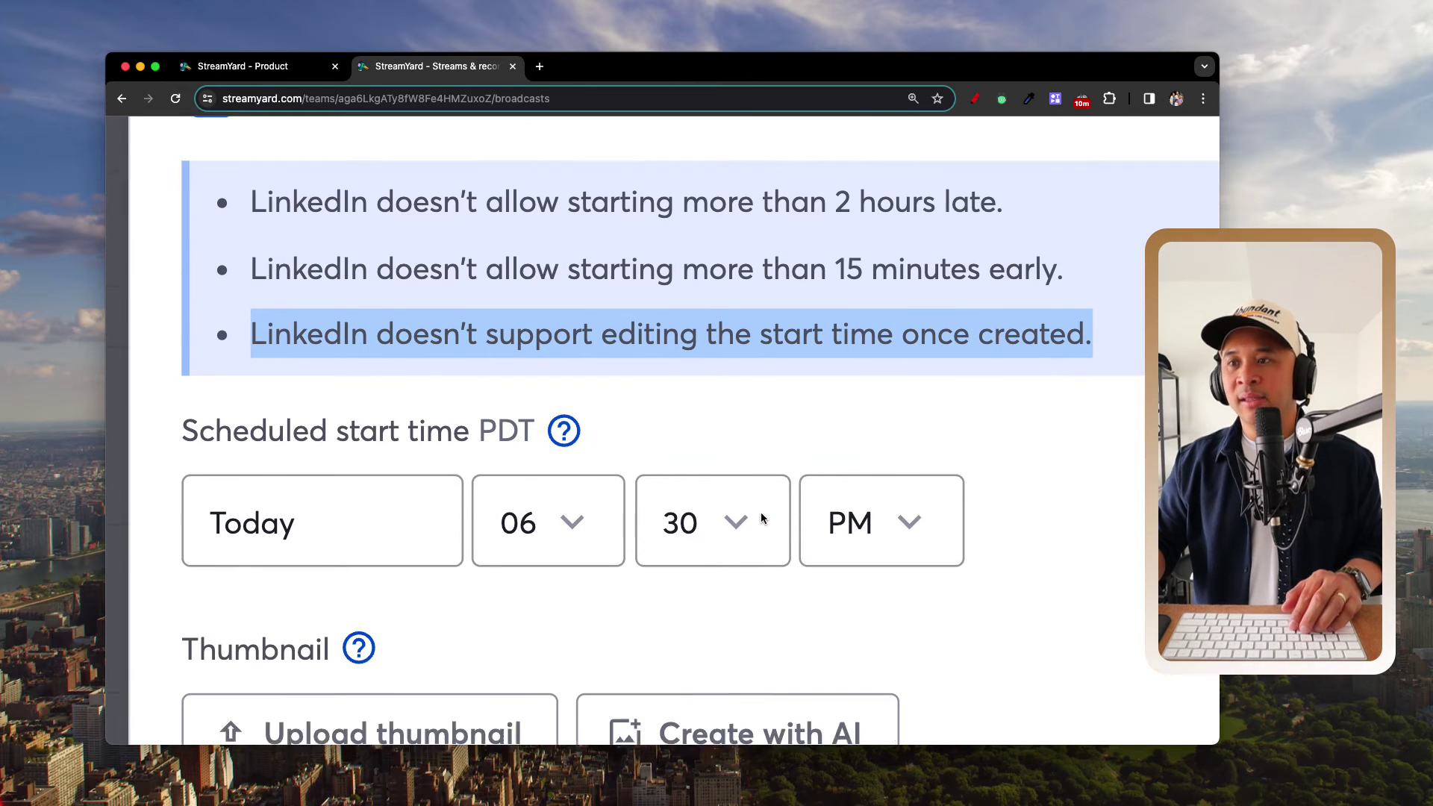
{"action": "scroll", "coordinate": [762, 518], "scroll_direction": "down", "scroll_amount": 1}
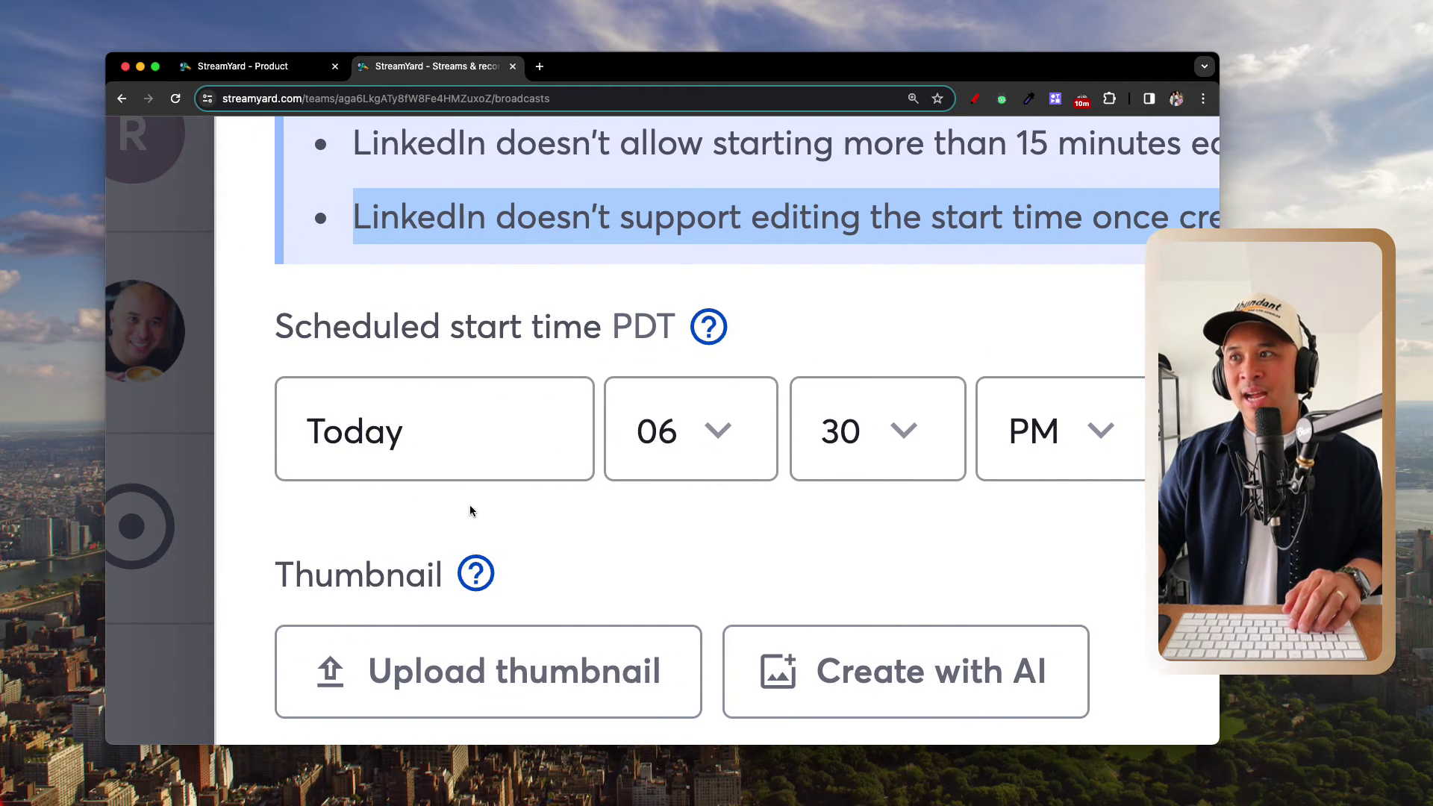
{"action": "left_click", "coordinate": [296, 441]}
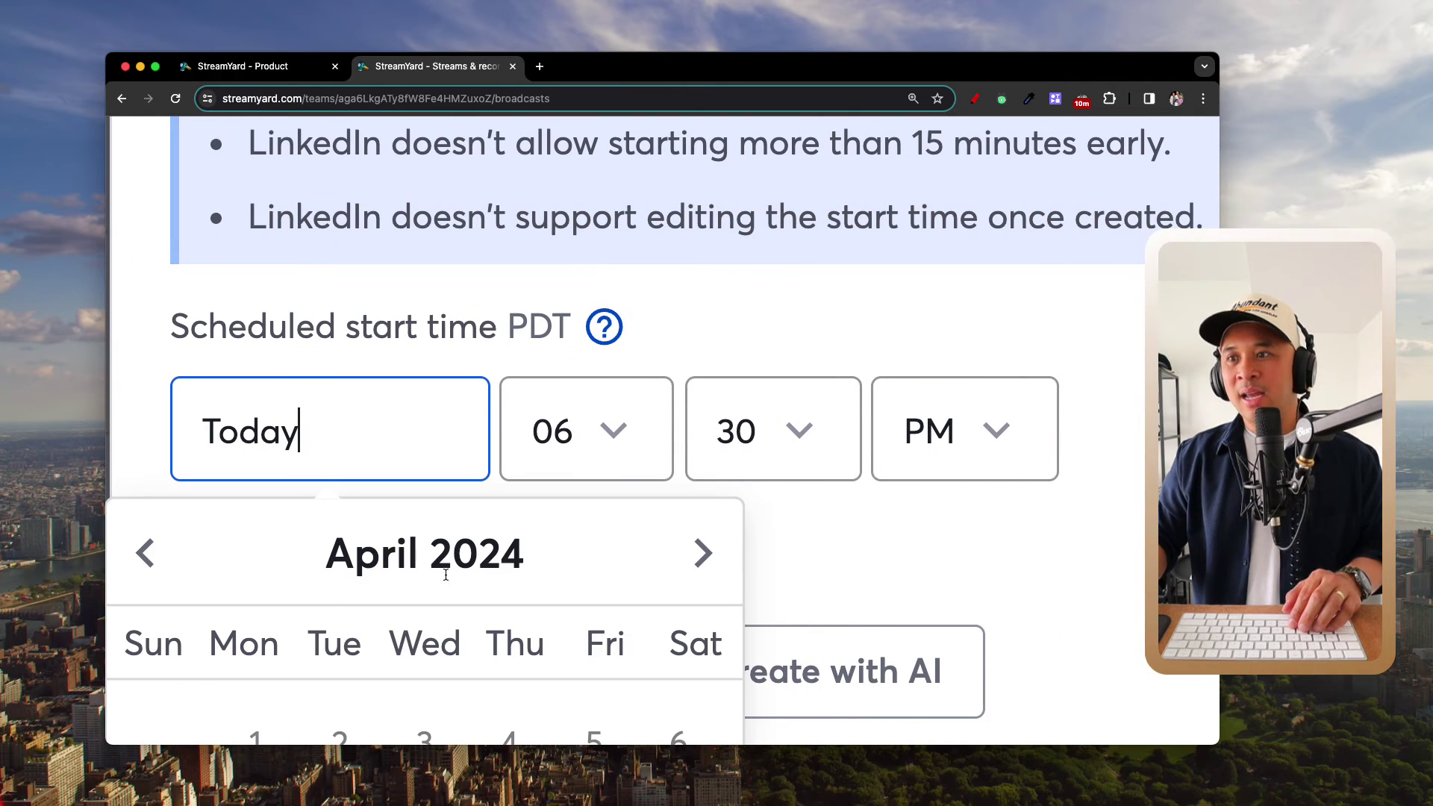
{"action": "scroll", "coordinate": [447, 485], "scroll_direction": "down", "scroll_amount": 5}
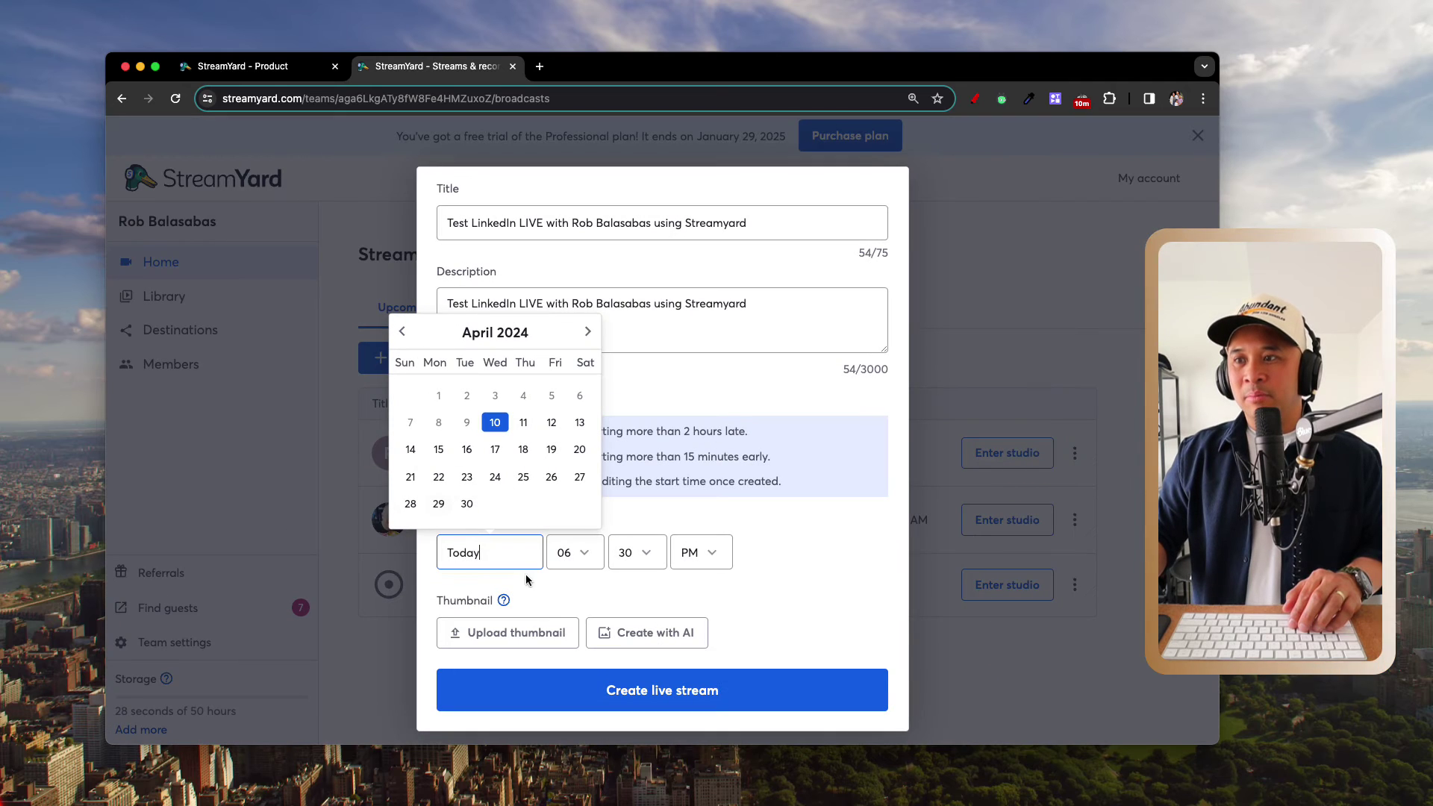
{"action": "left_click", "coordinate": [525, 430]}
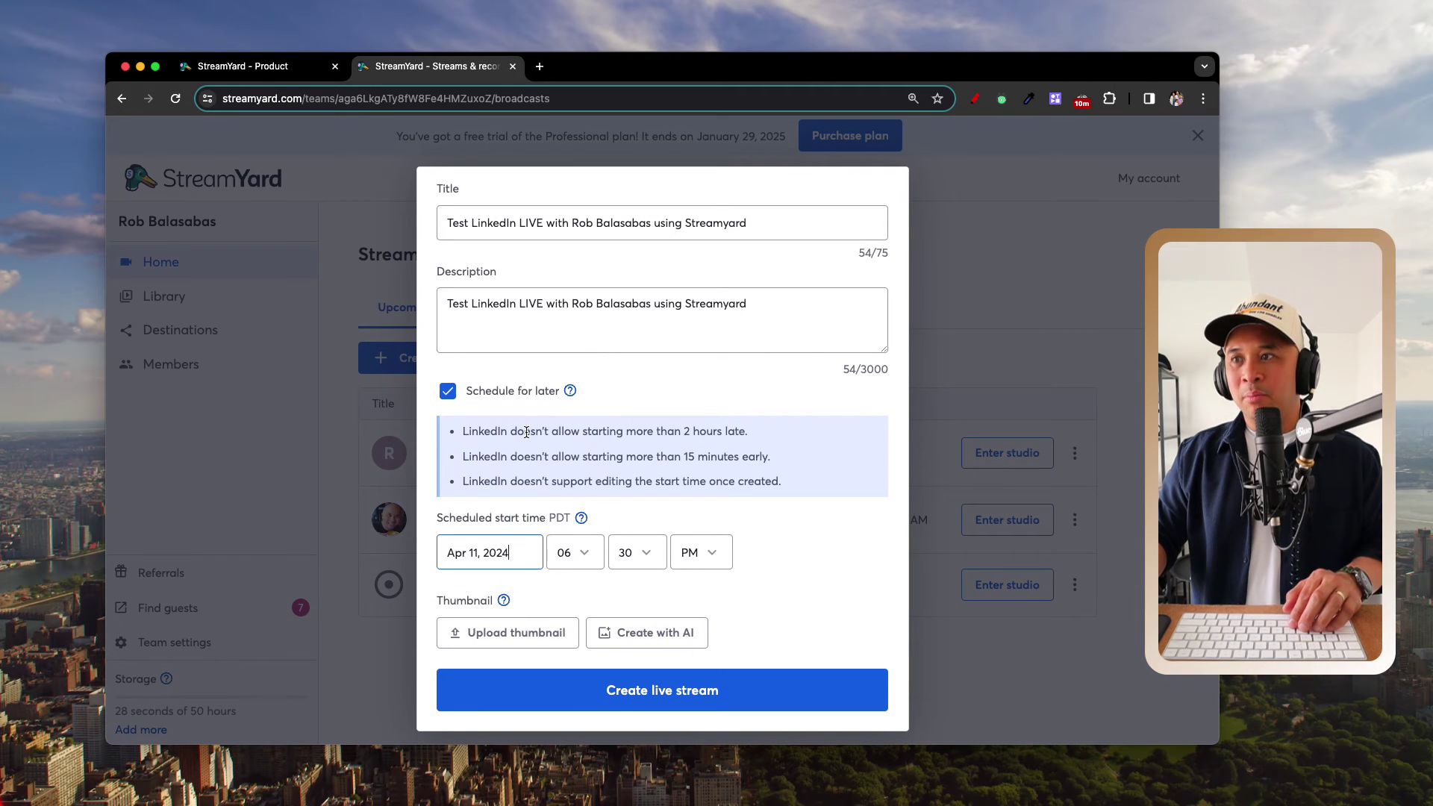
Step: Set the start time to 09:00 AM
{"action": "left_click", "coordinate": [579, 555]}
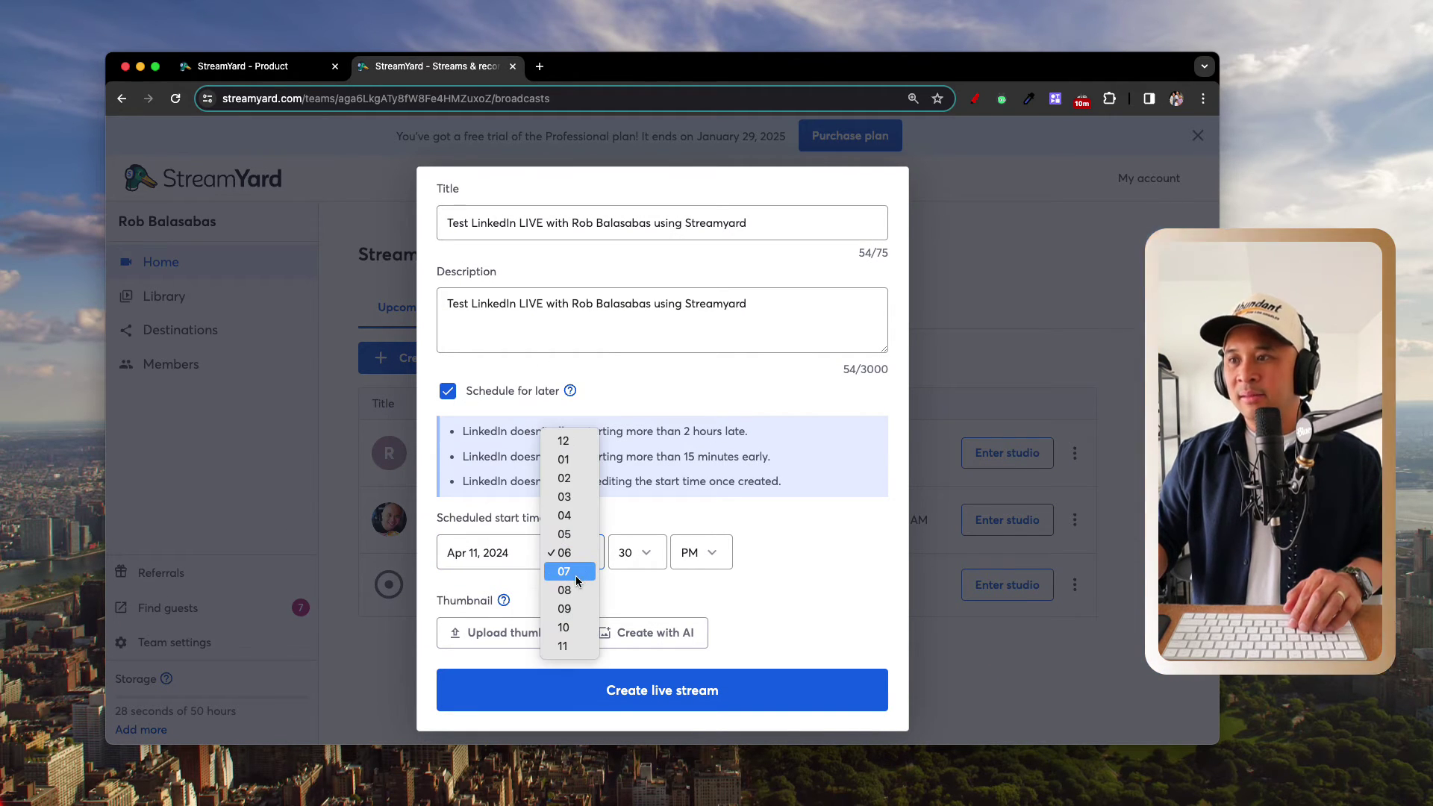
{"action": "left_click", "coordinate": [577, 609]}
{"action": "left_click", "coordinate": [637, 553]}
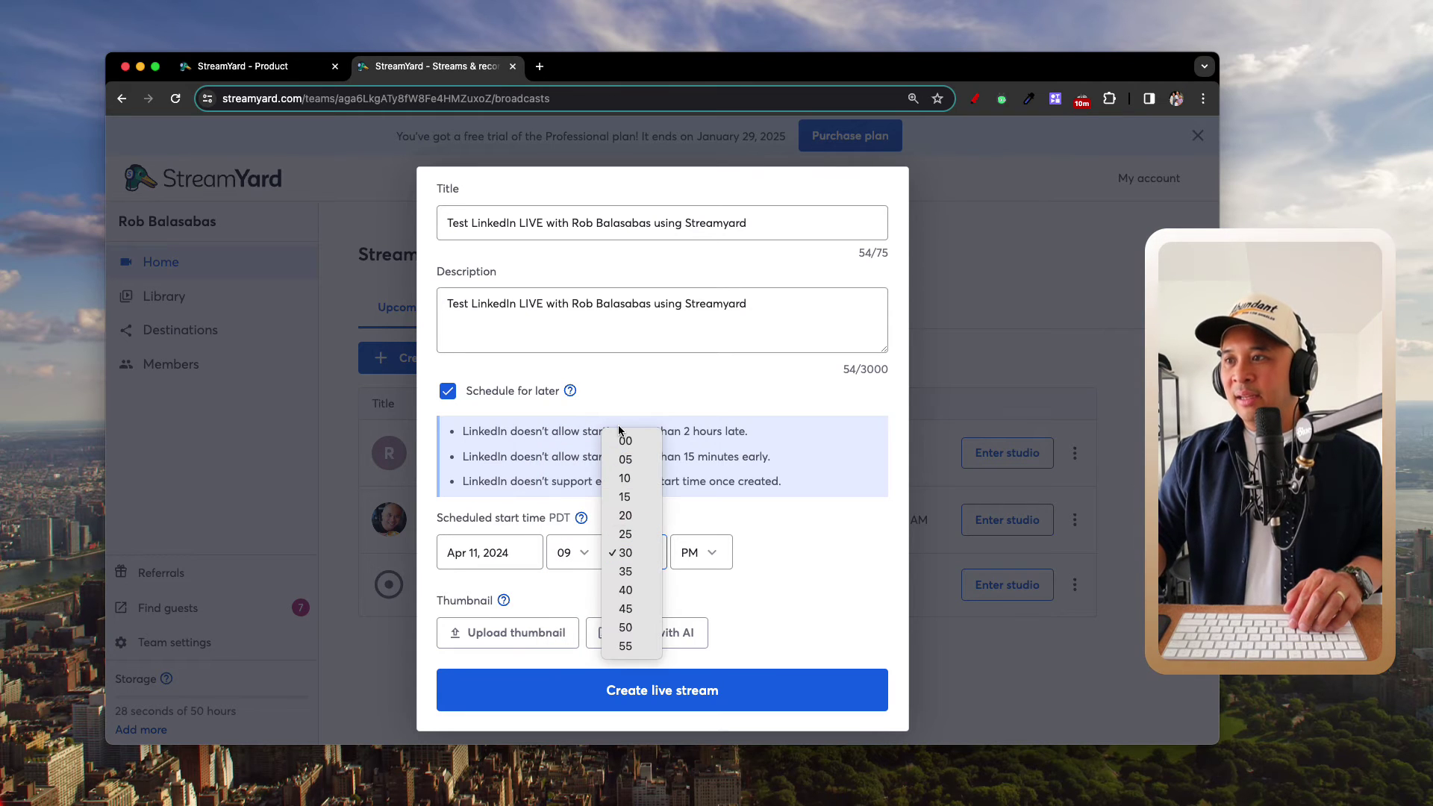
{"action": "left_click", "coordinate": [627, 439]}
{"action": "left_click", "coordinate": [683, 550]}
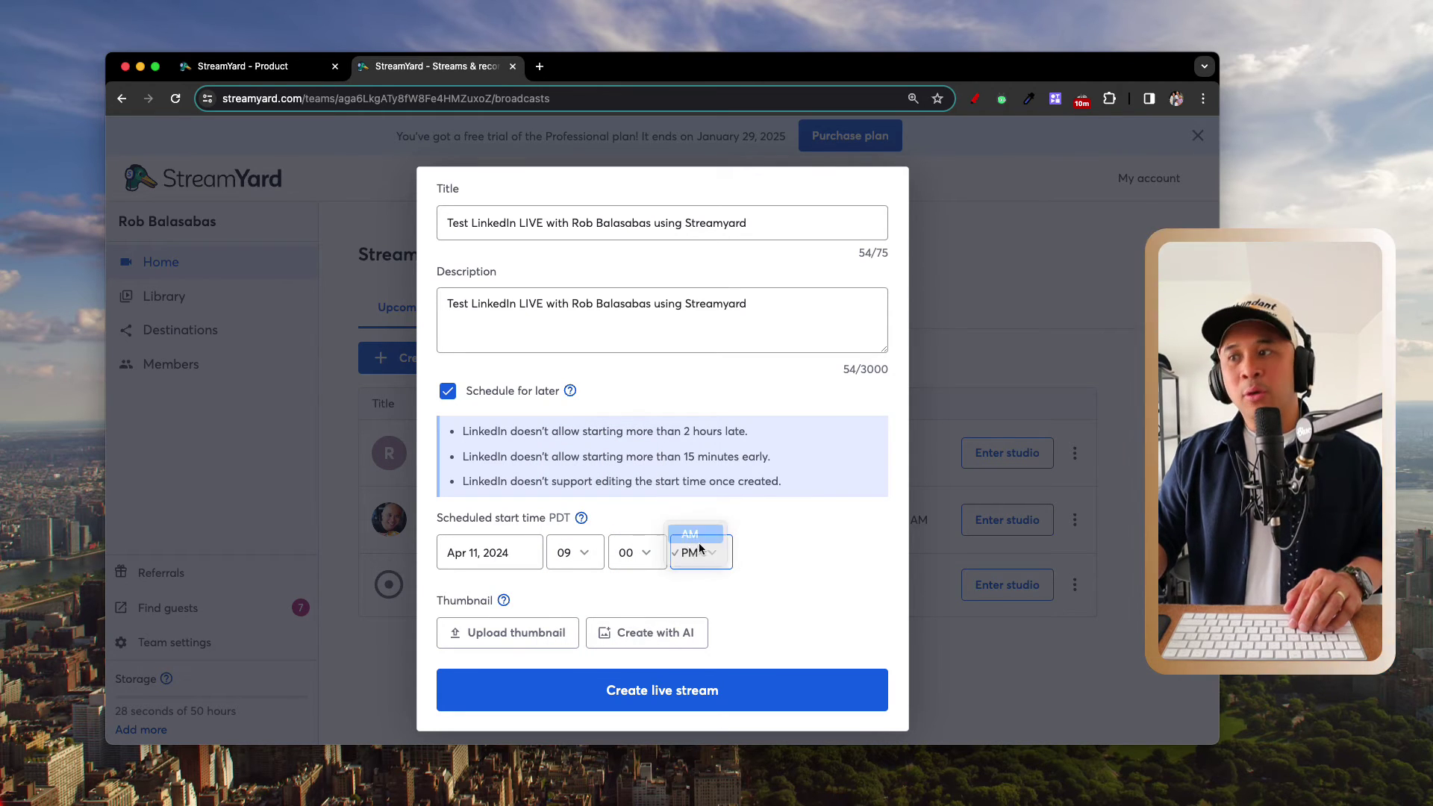
{"action": "left_click", "coordinate": [688, 536]}
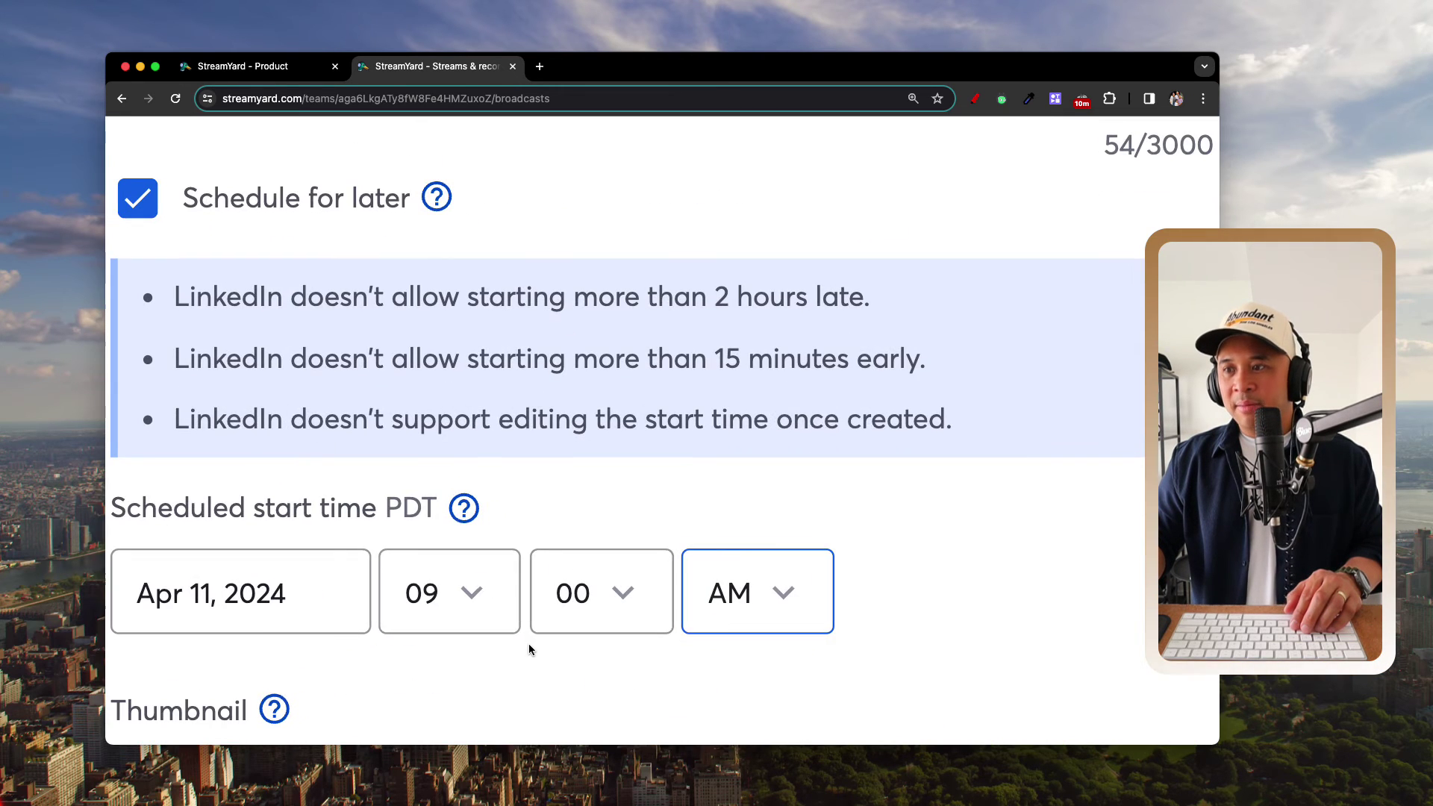
{"action": "scroll", "coordinate": [528, 644], "scroll_direction": "down", "scroll_amount": 5}
{"action": "scroll", "coordinate": [431, 526], "scroll_direction": "left", "scroll_amount": 3}
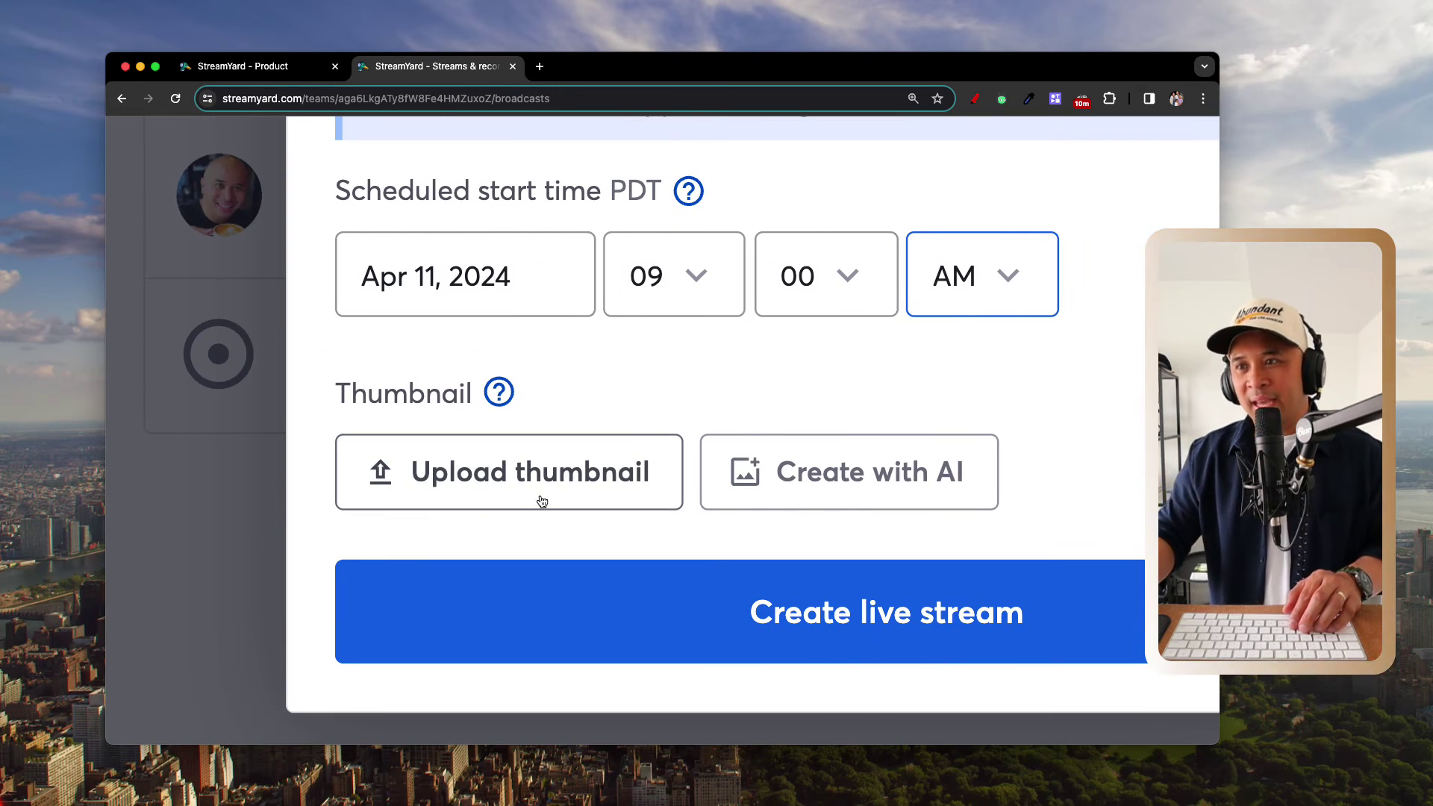
{"action": "scroll", "coordinate": [541, 501], "scroll_direction": "up", "scroll_amount": 3}
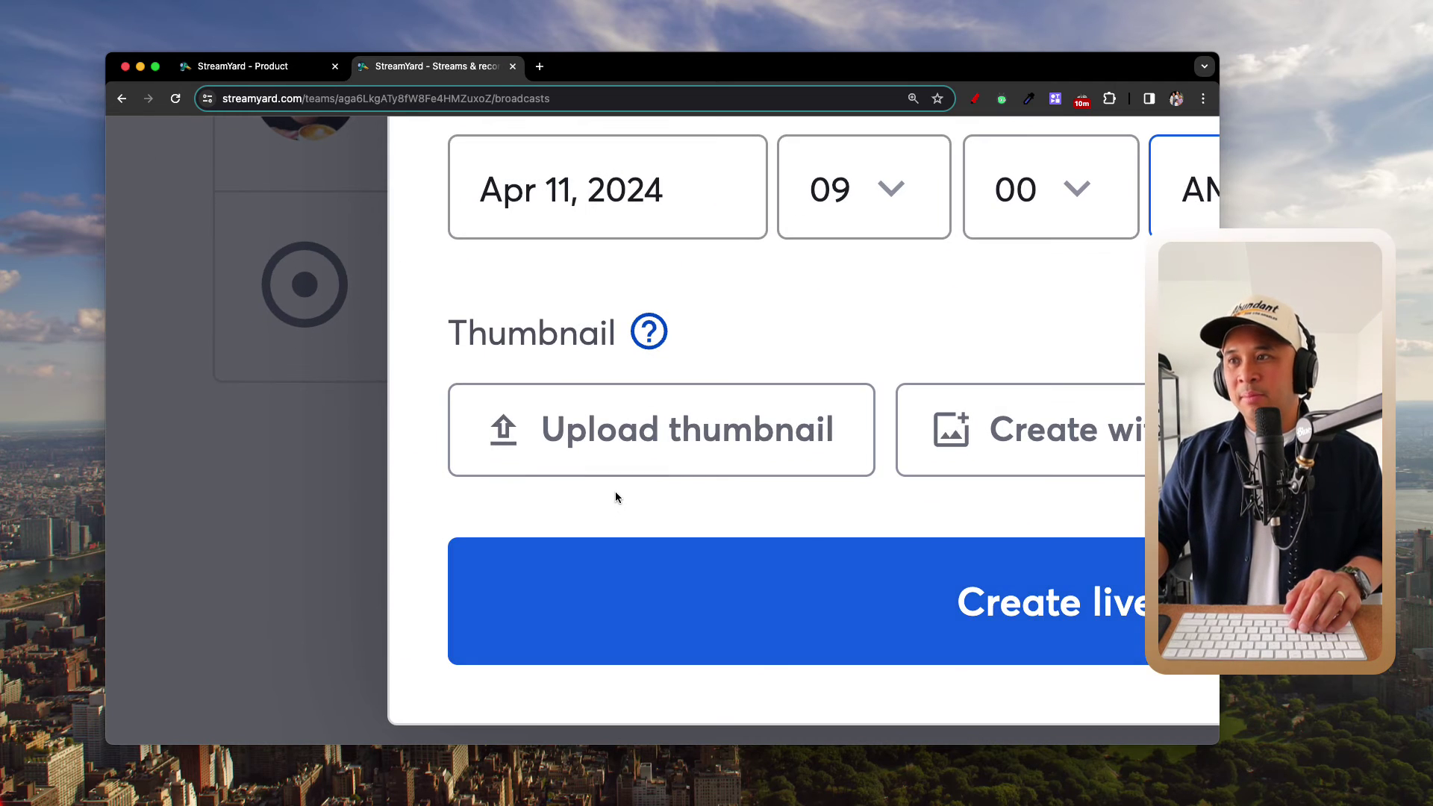
{"action": "scroll", "coordinate": [615, 497], "scroll_direction": "down", "scroll_amount": 3}
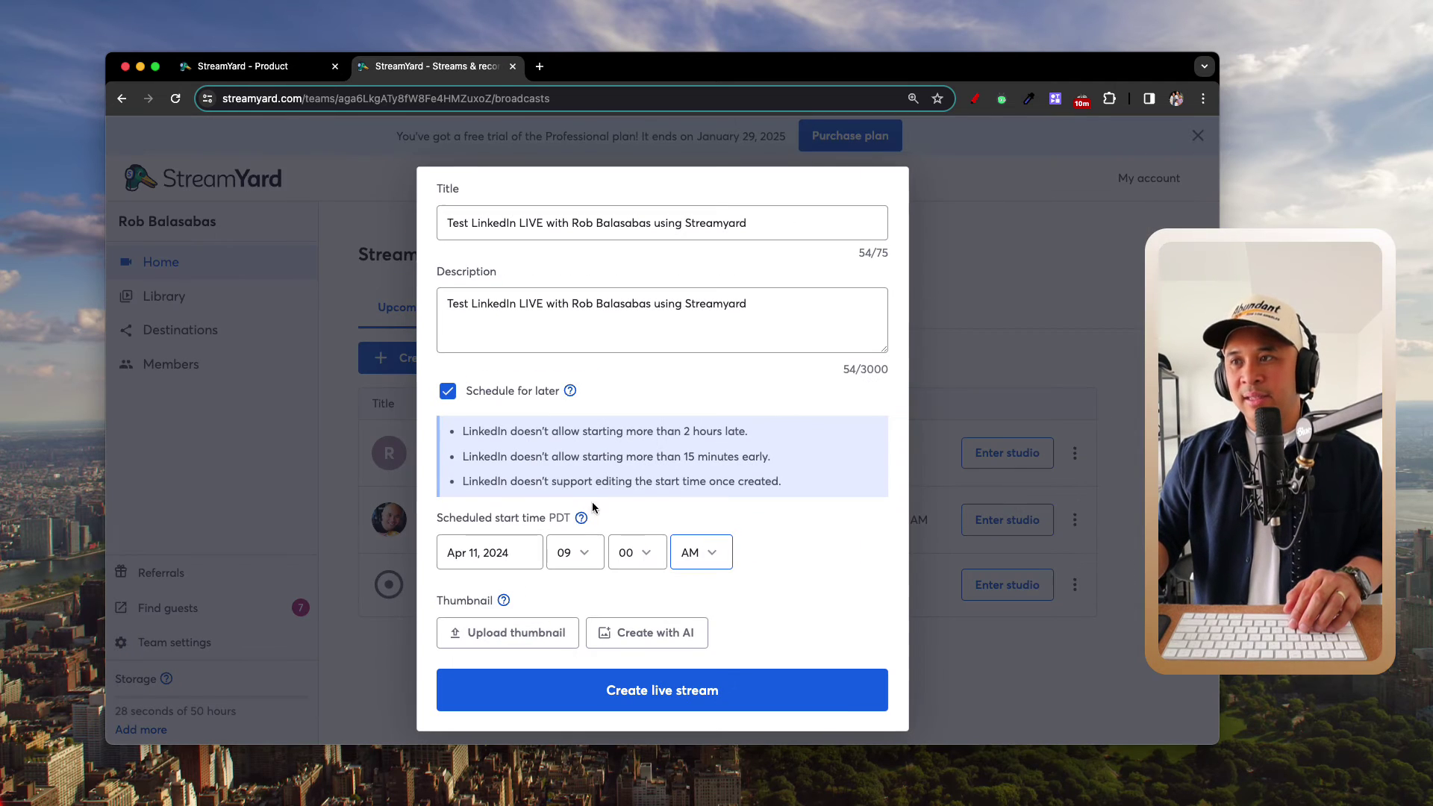
Step: Abandon uploading a thumbnail image file and open the thumbnail creator instead
{"action": "left_click", "coordinate": [510, 634]}
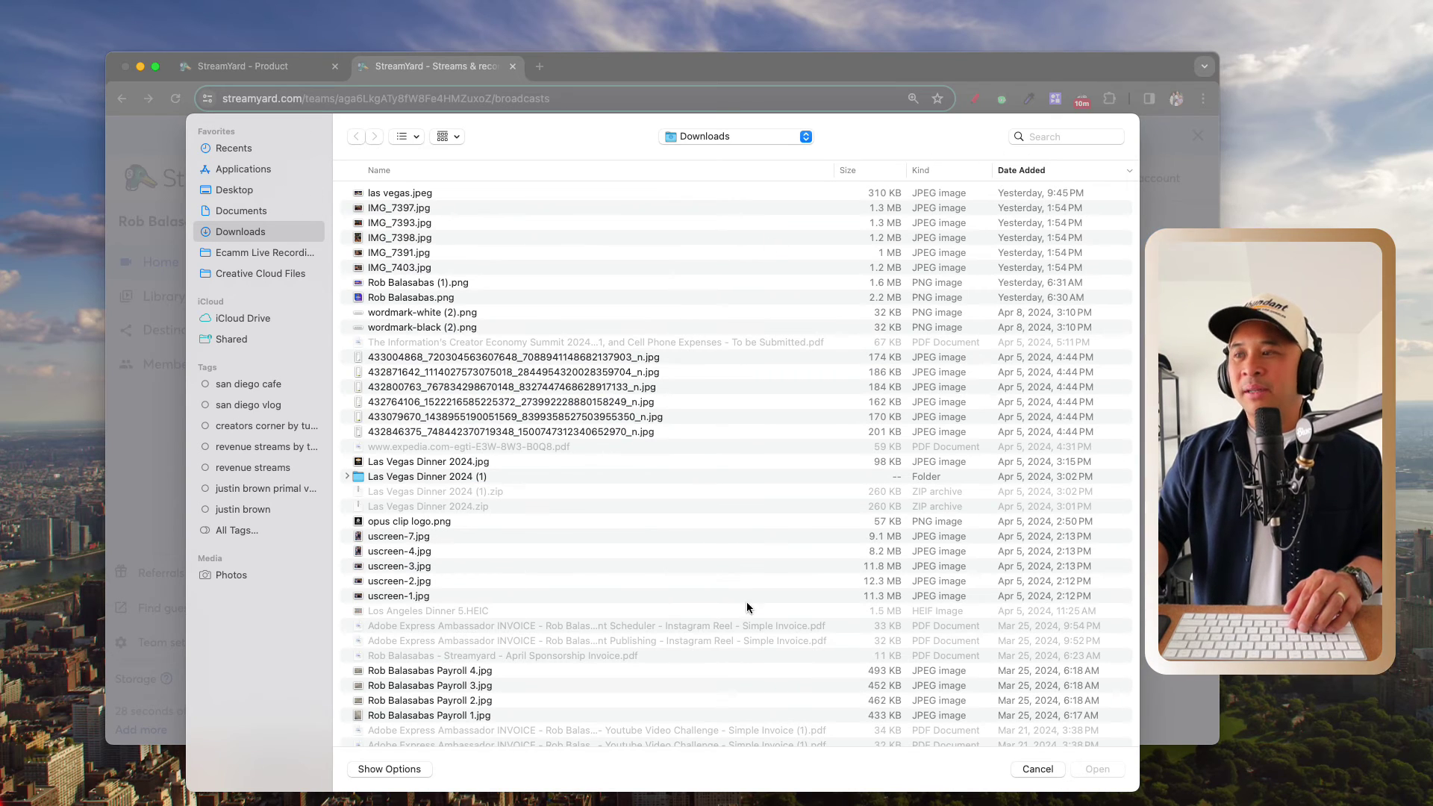
{"action": "left_click", "coordinate": [1036, 769]}
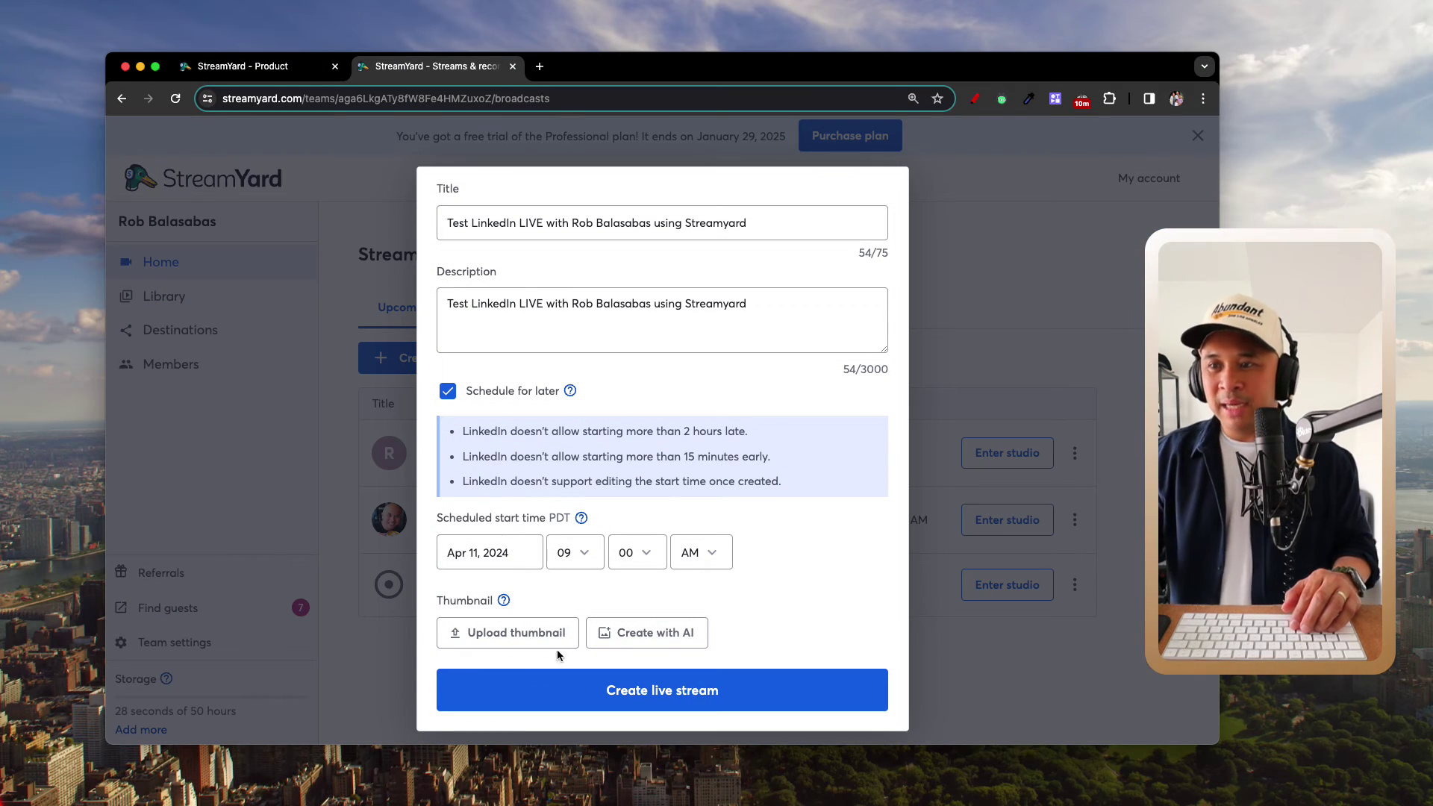
{"action": "left_click", "coordinate": [660, 632]}
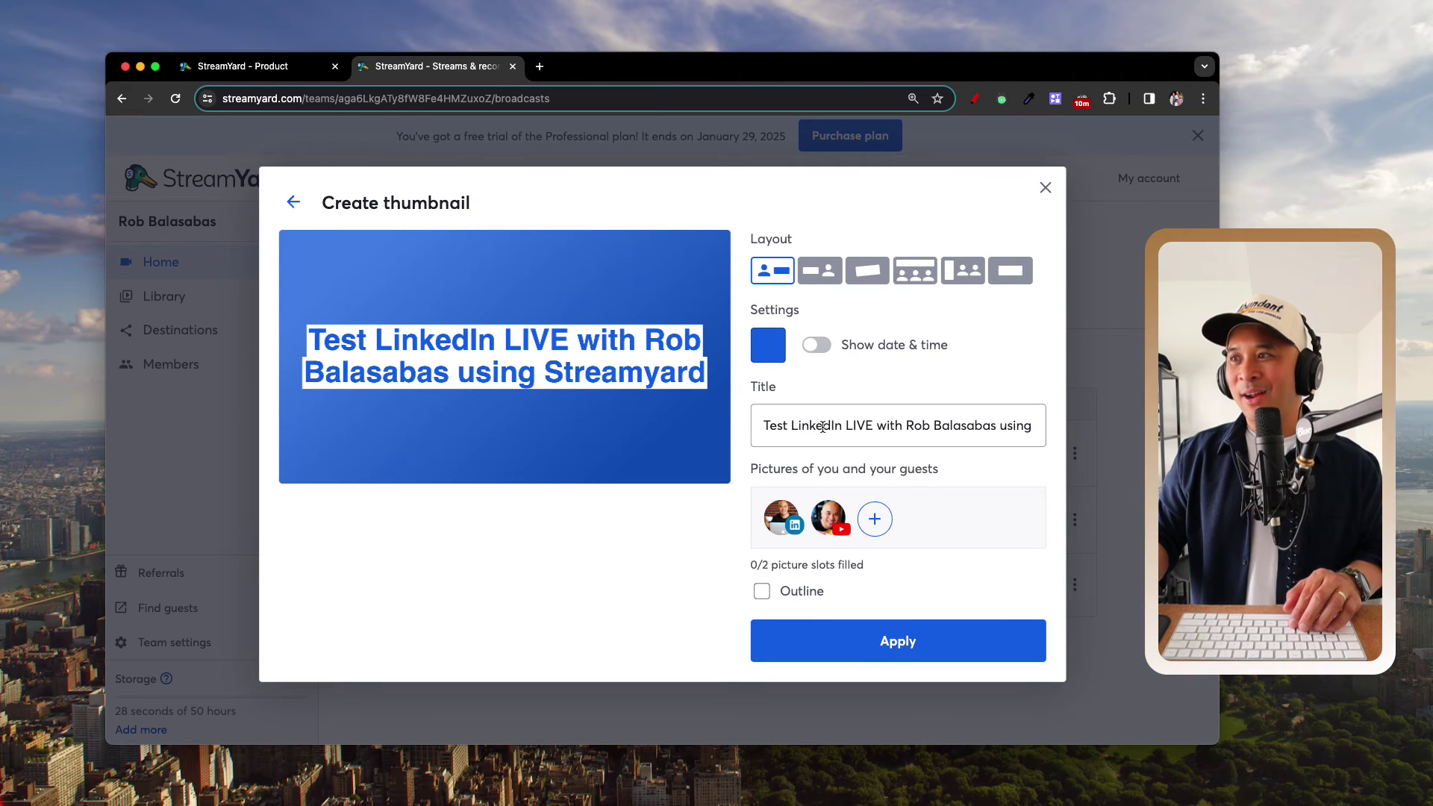
Step: Make the thumbnail background red and turn on Show date & time
{"action": "left_click", "coordinate": [874, 431]}
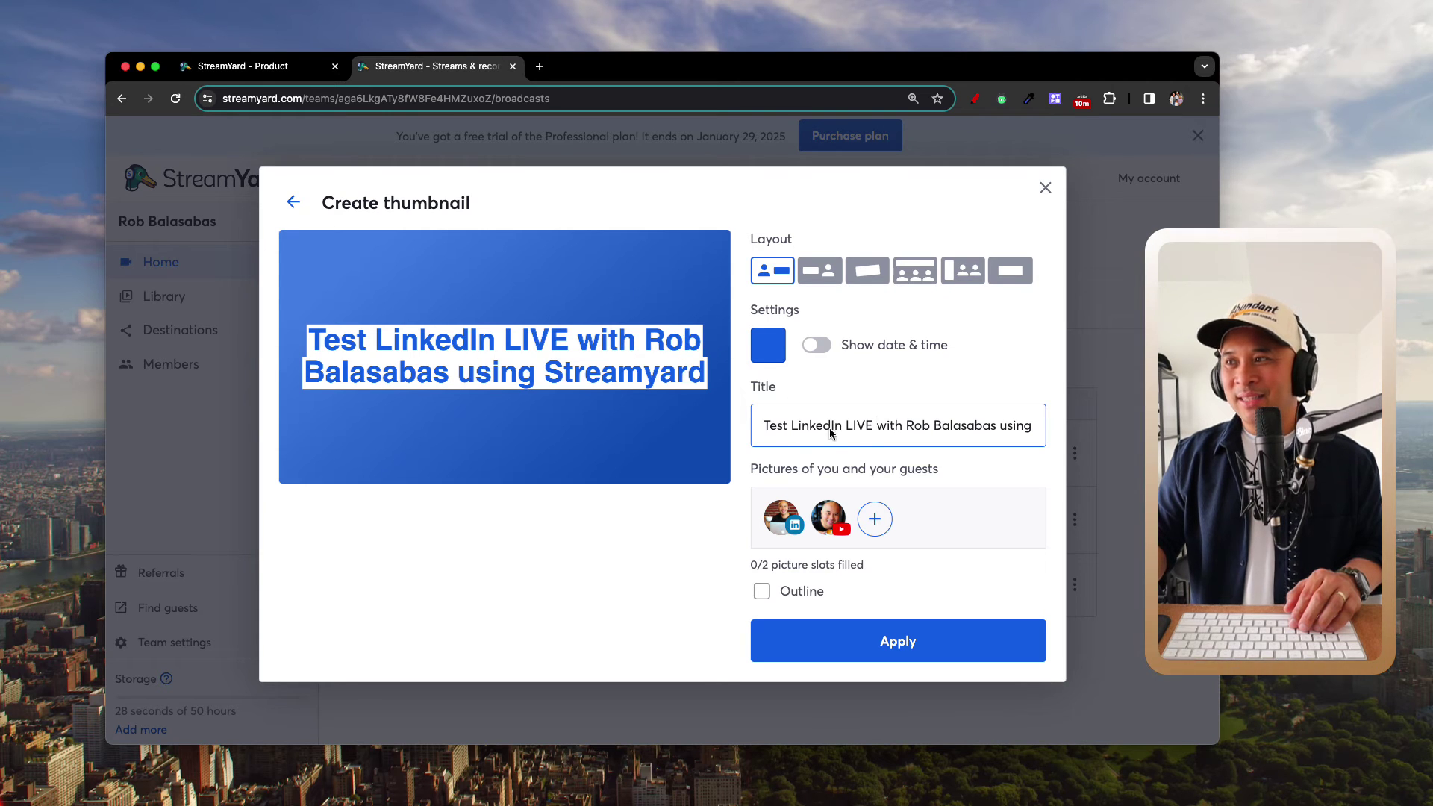
{"action": "left_click", "coordinate": [768, 345]}
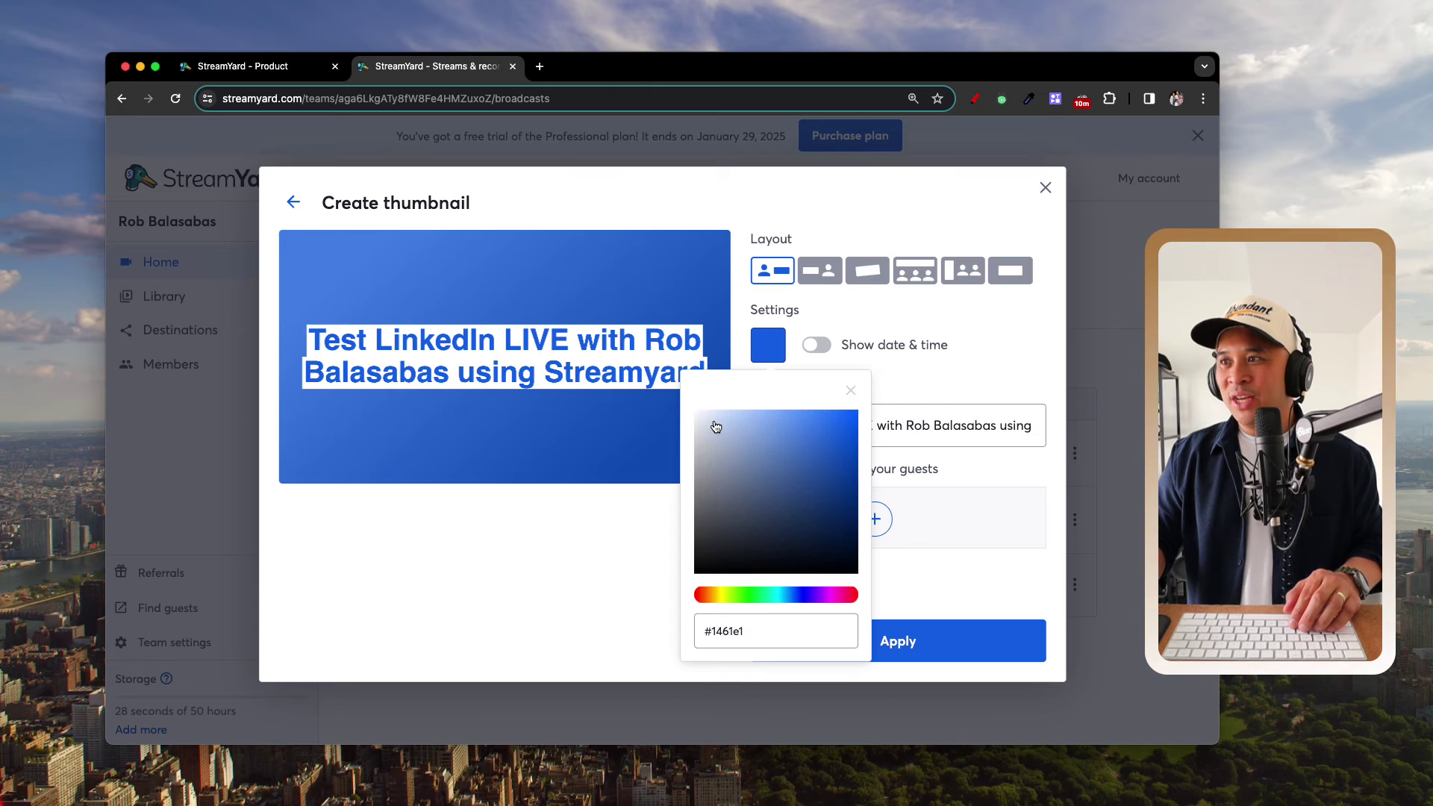
{"action": "left_click", "coordinate": [702, 596]}
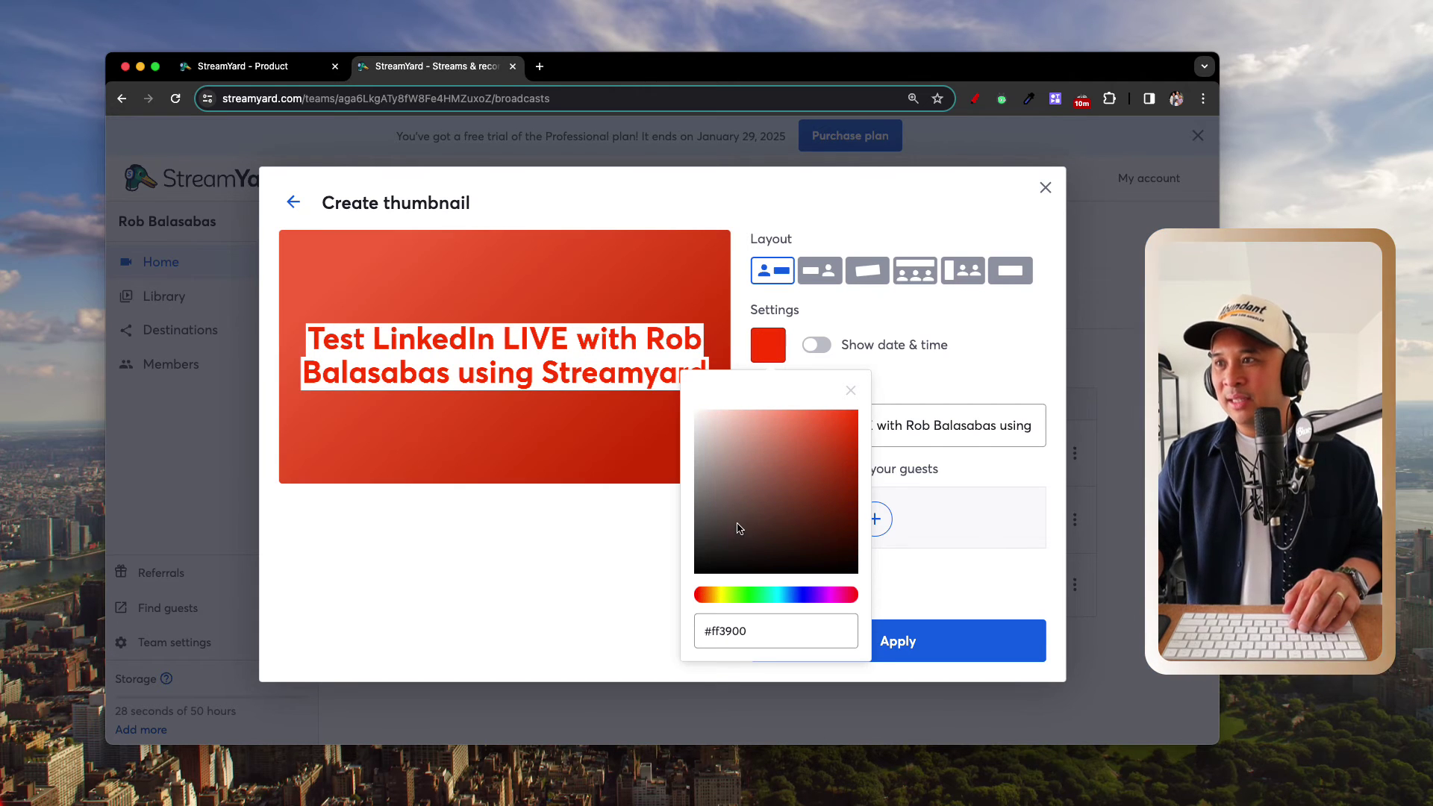
{"action": "left_click", "coordinate": [925, 362]}
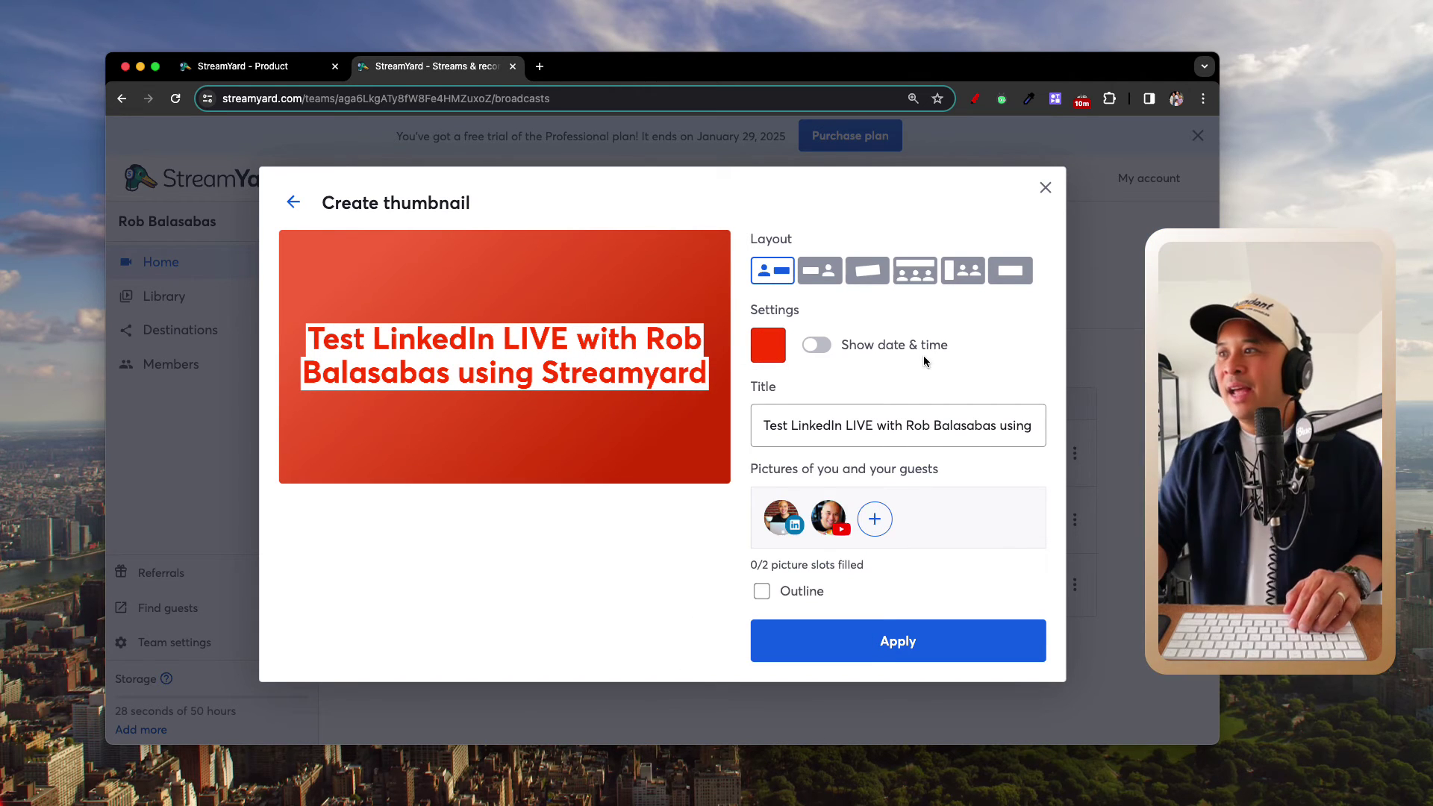
{"action": "left_click", "coordinate": [824, 348]}
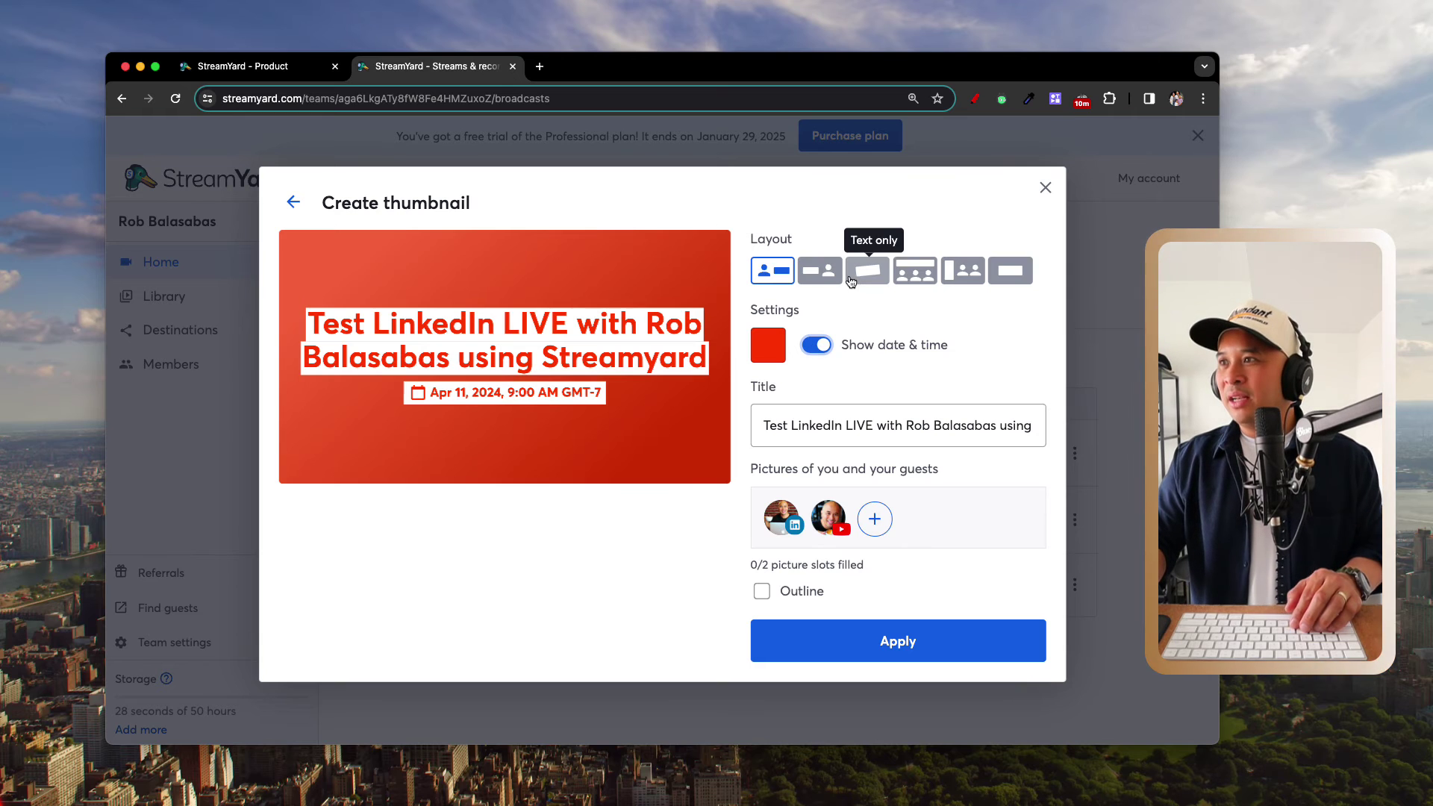
Step: Preview the thumbnail layouts and settle on one with a picture slot
{"action": "left_click", "coordinate": [820, 272]}
{"action": "left_click", "coordinate": [868, 274]}
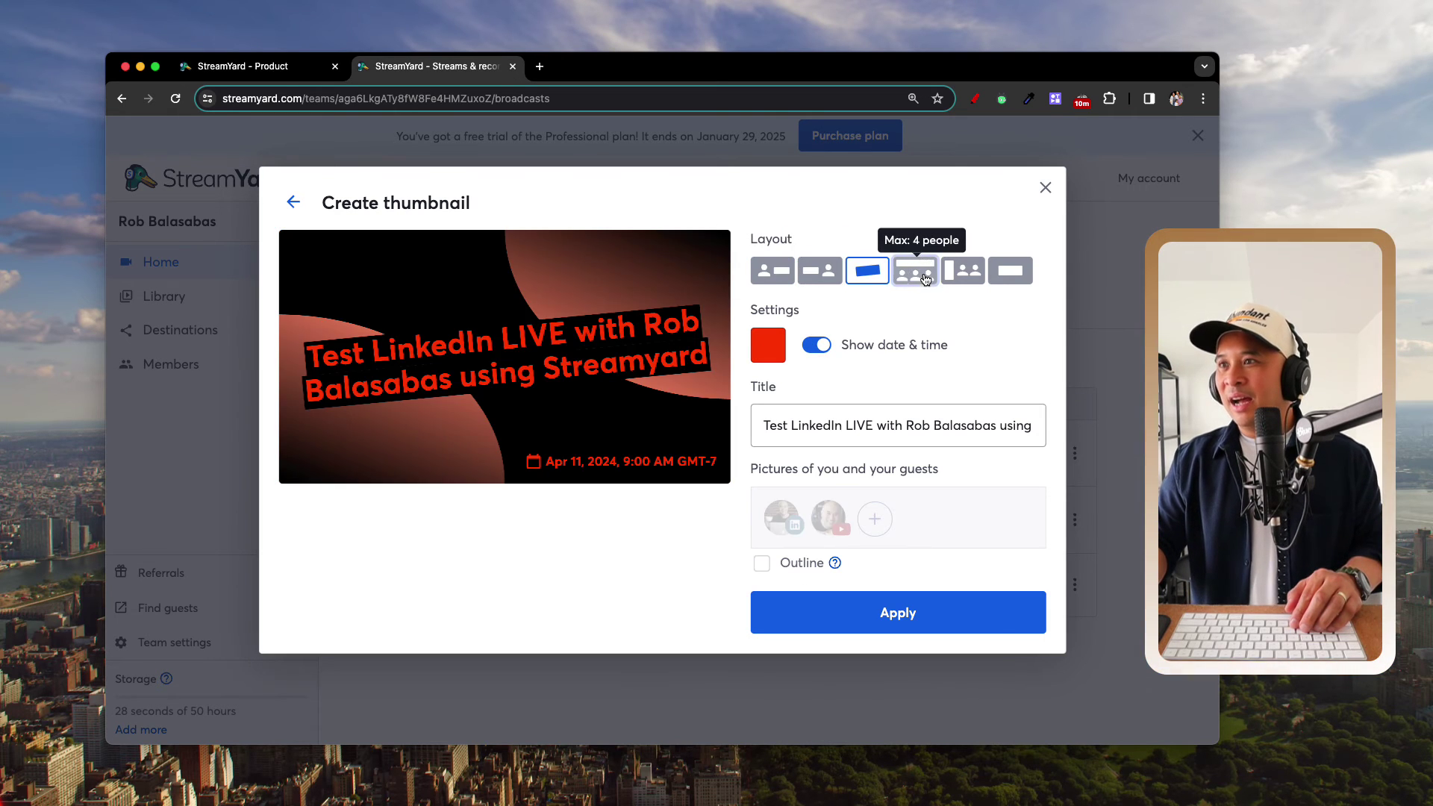
{"action": "left_click", "coordinate": [914, 275]}
{"action": "left_click", "coordinate": [965, 276]}
{"action": "left_click", "coordinate": [1010, 275]}
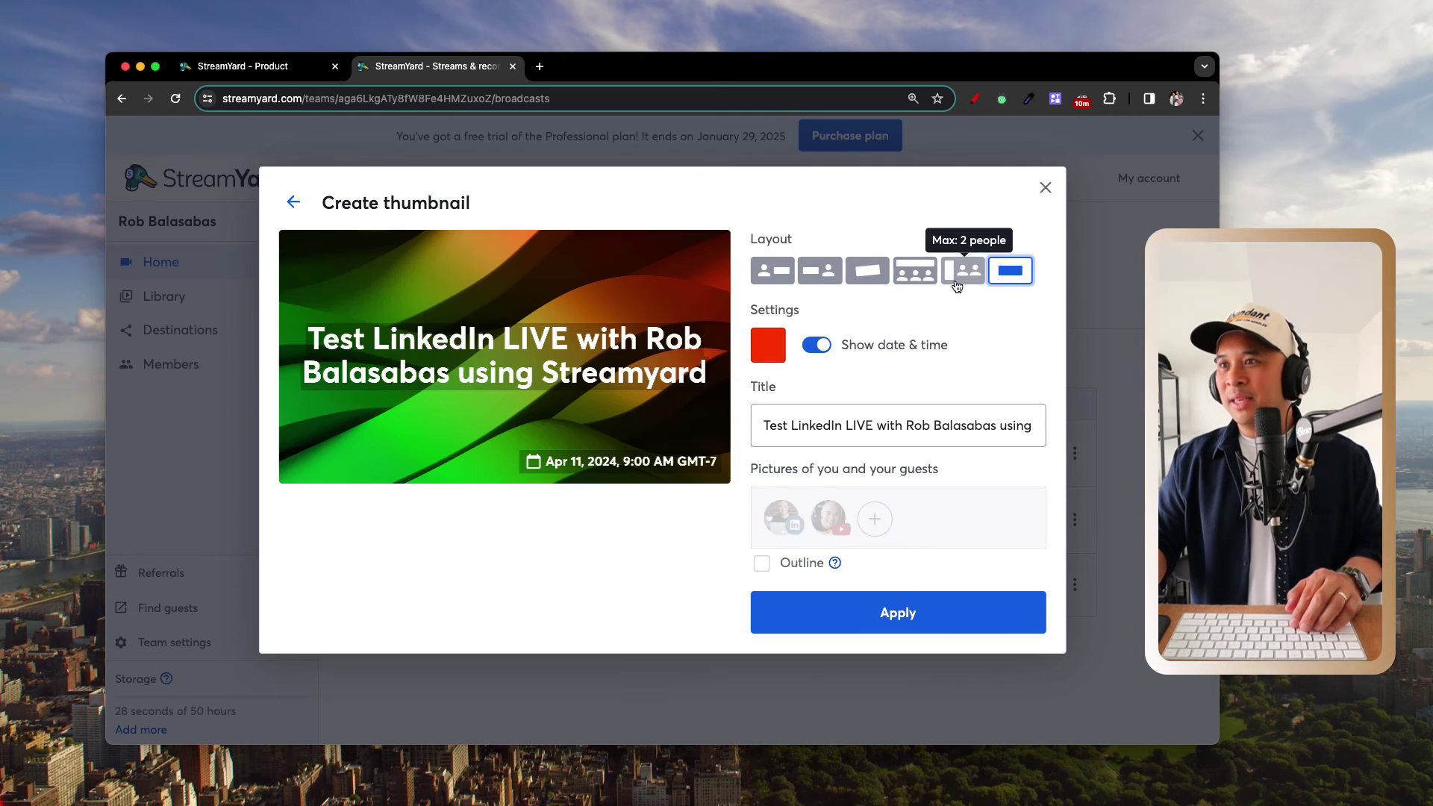
{"action": "left_click", "coordinate": [772, 272]}
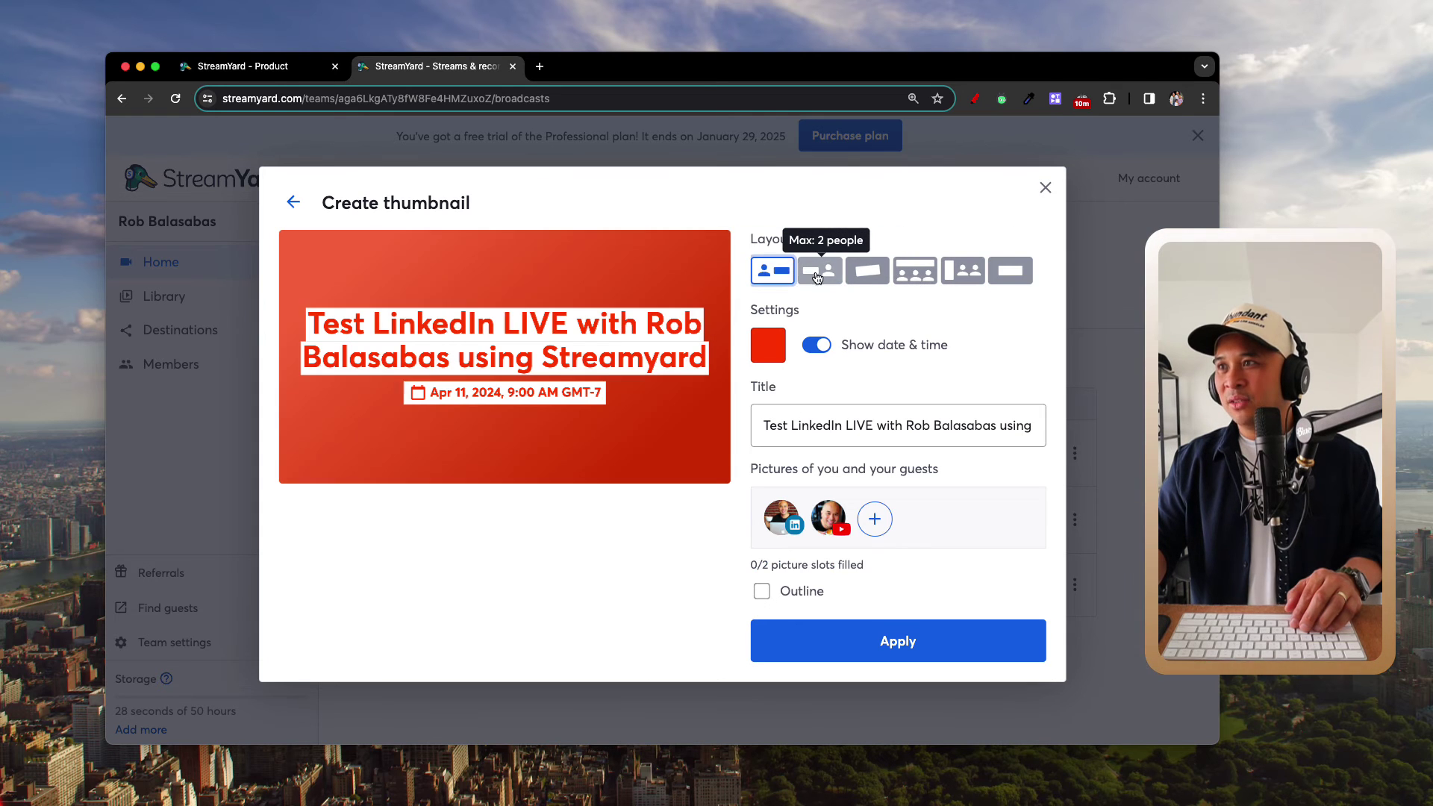
{"action": "left_click", "coordinate": [820, 271]}
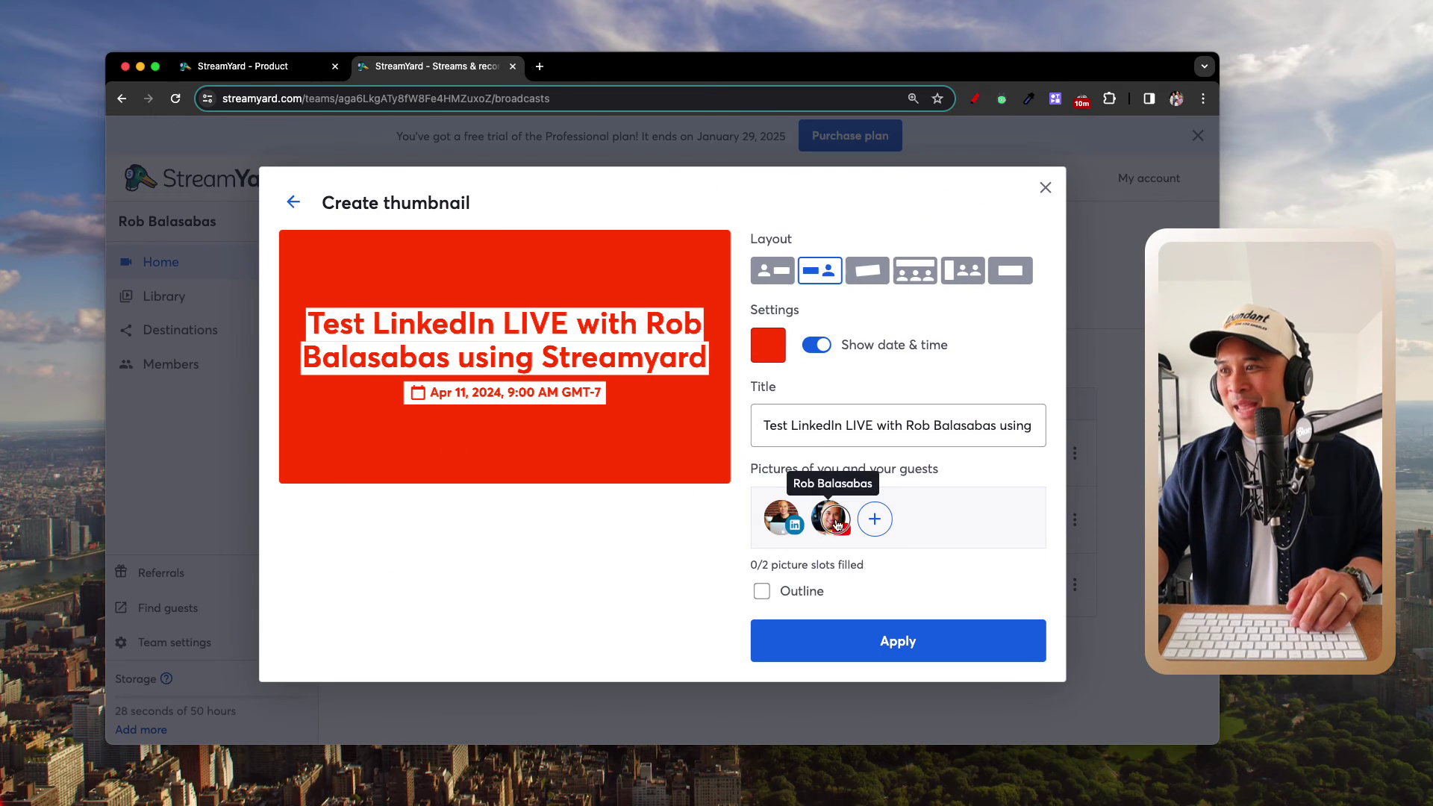
Step: Add the host's photo with background removed and an outline, then apply the thumbnail
{"action": "left_click", "coordinate": [430, 437]}
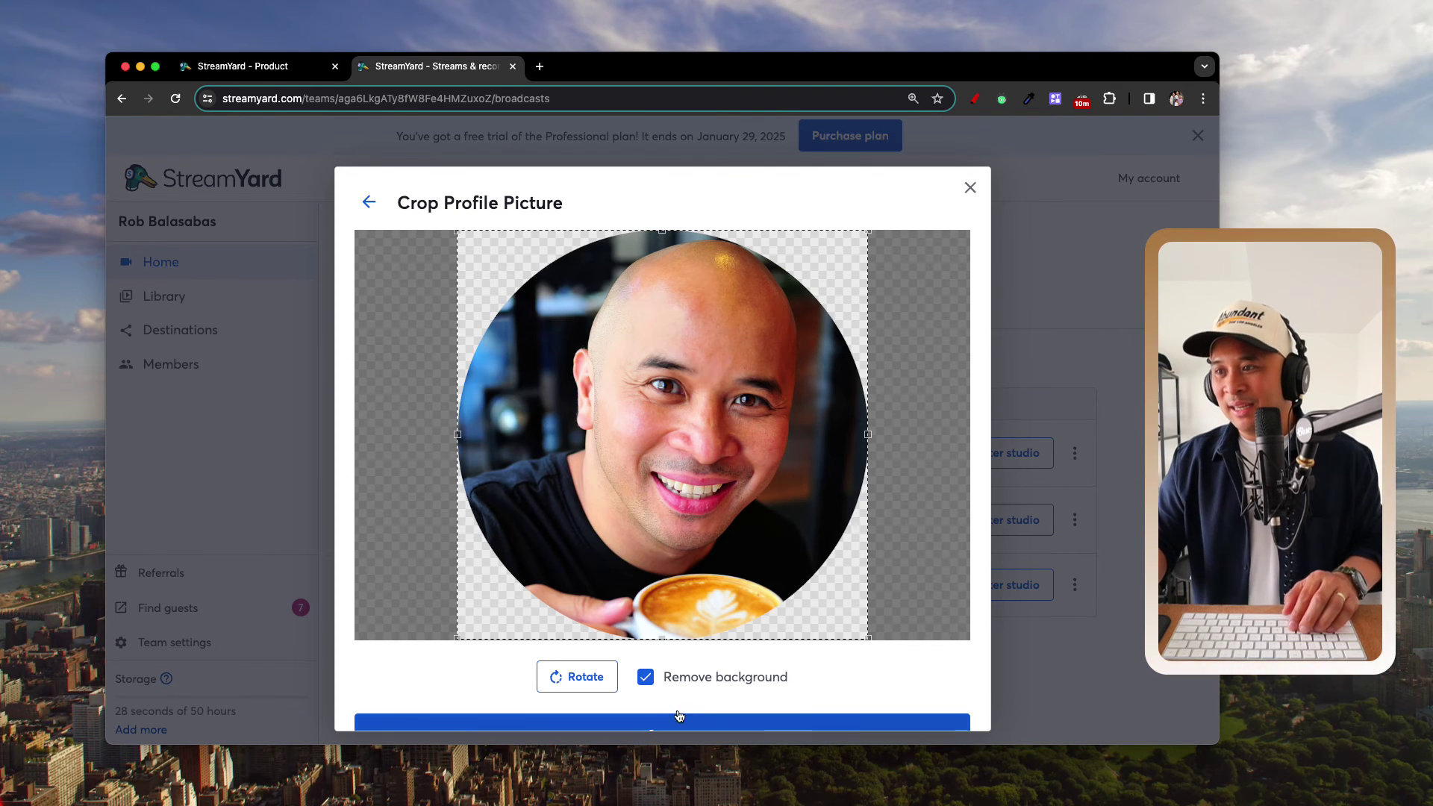
{"action": "scroll", "coordinate": [680, 705], "scroll_direction": "down", "scroll_amount": 1}
{"action": "left_click", "coordinate": [688, 703]}
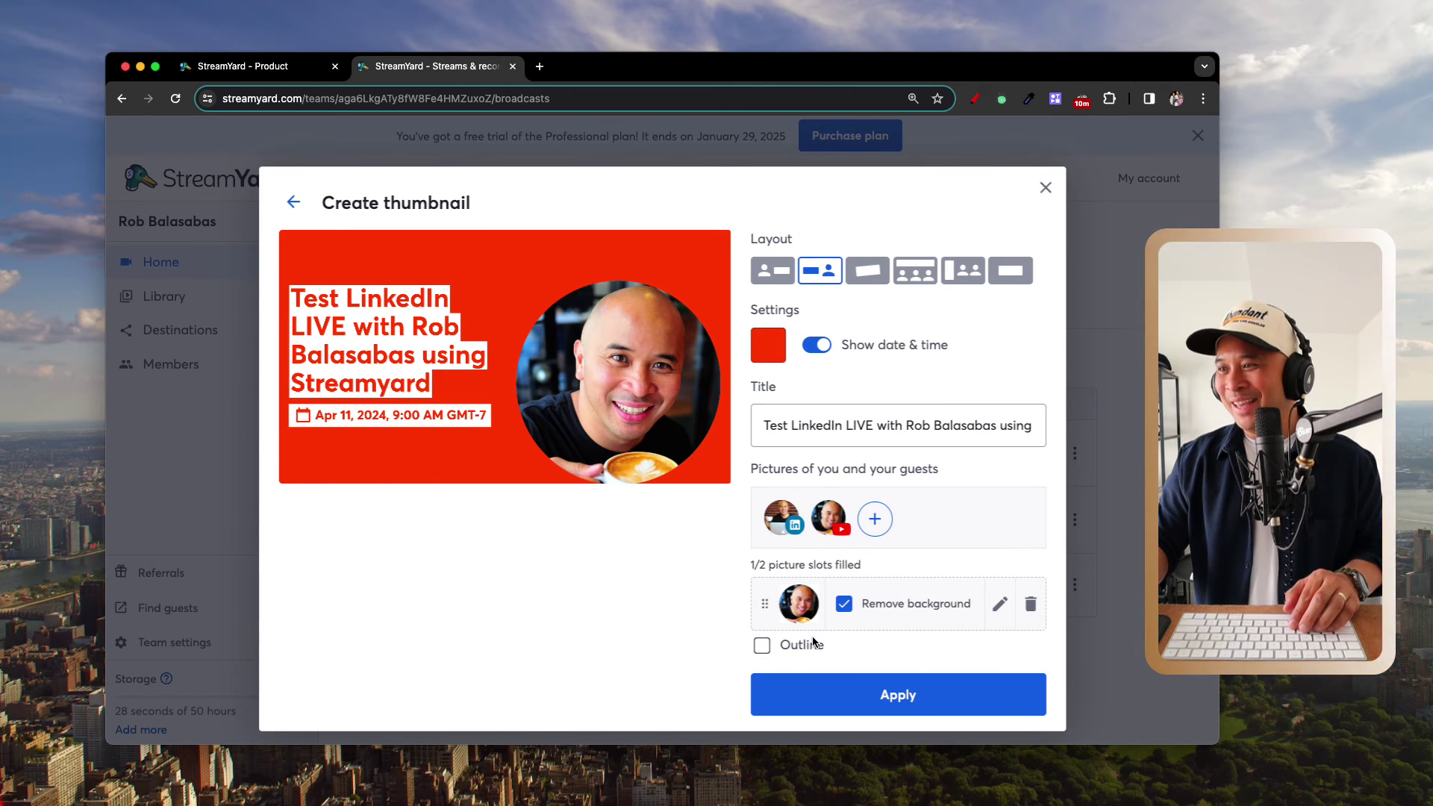
{"action": "left_click", "coordinate": [761, 646]}
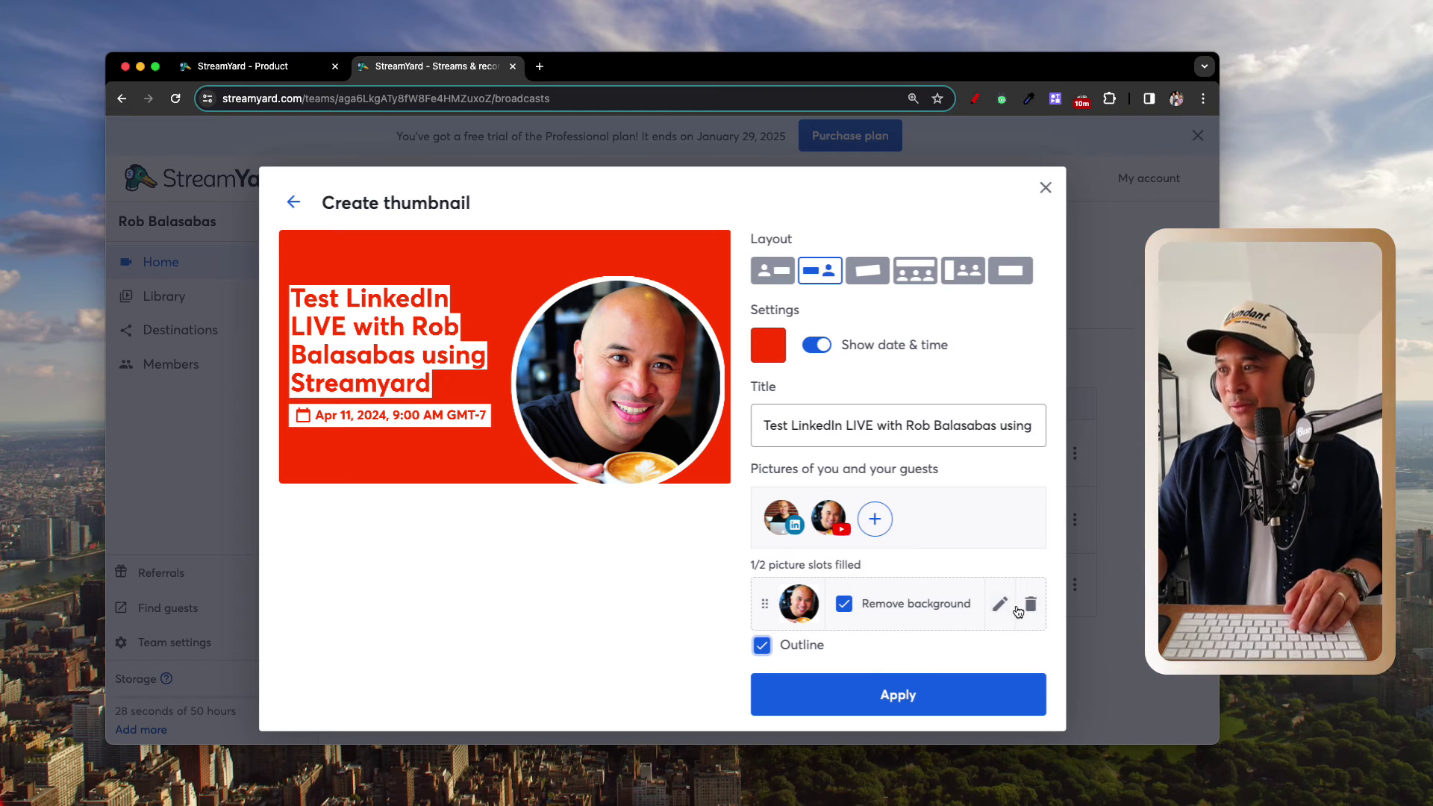
{"action": "left_click", "coordinate": [899, 696]}
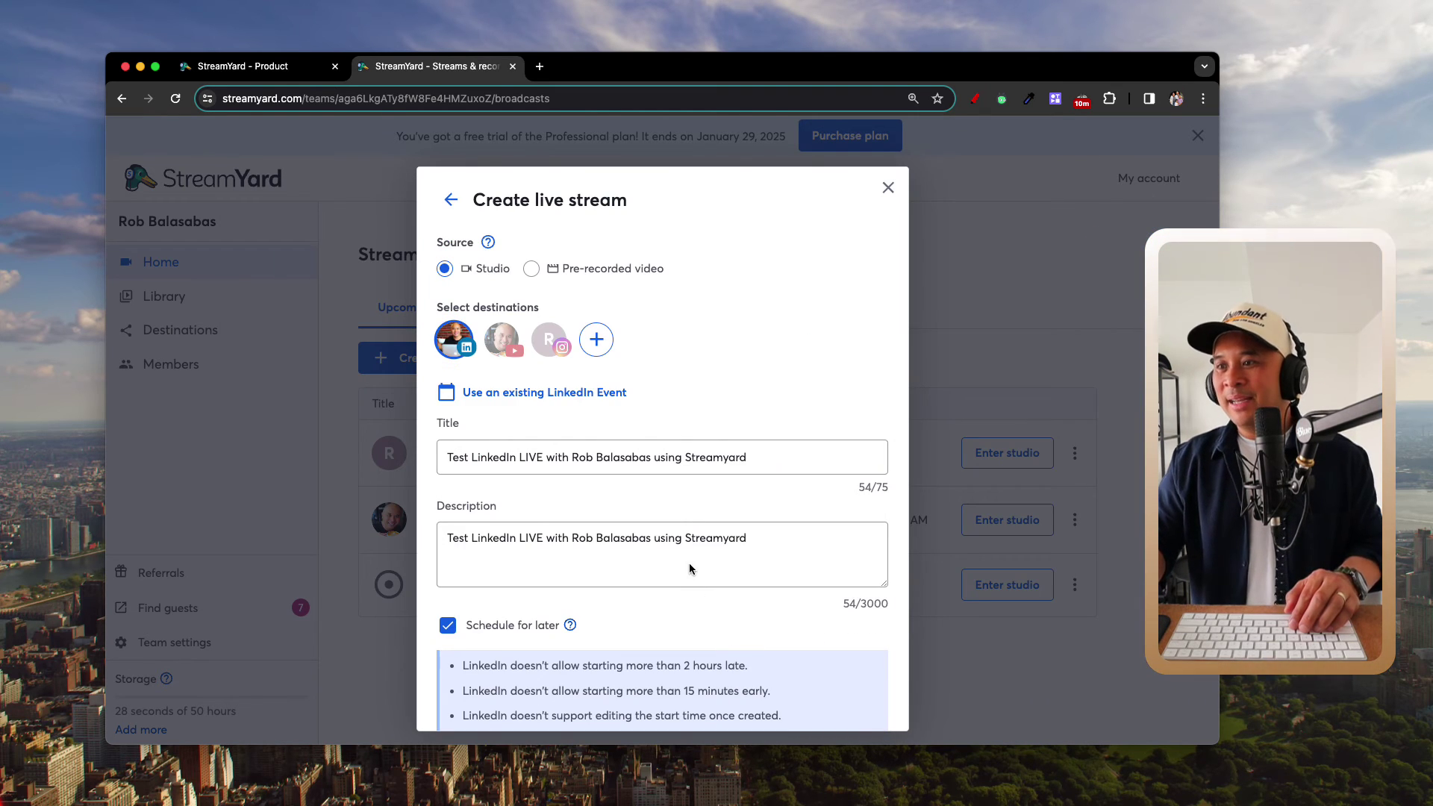
Step: Review the filled-in live stream form, then close it without creating the stream
{"action": "scroll", "coordinate": [690, 567], "scroll_direction": "down", "scroll_amount": 4}
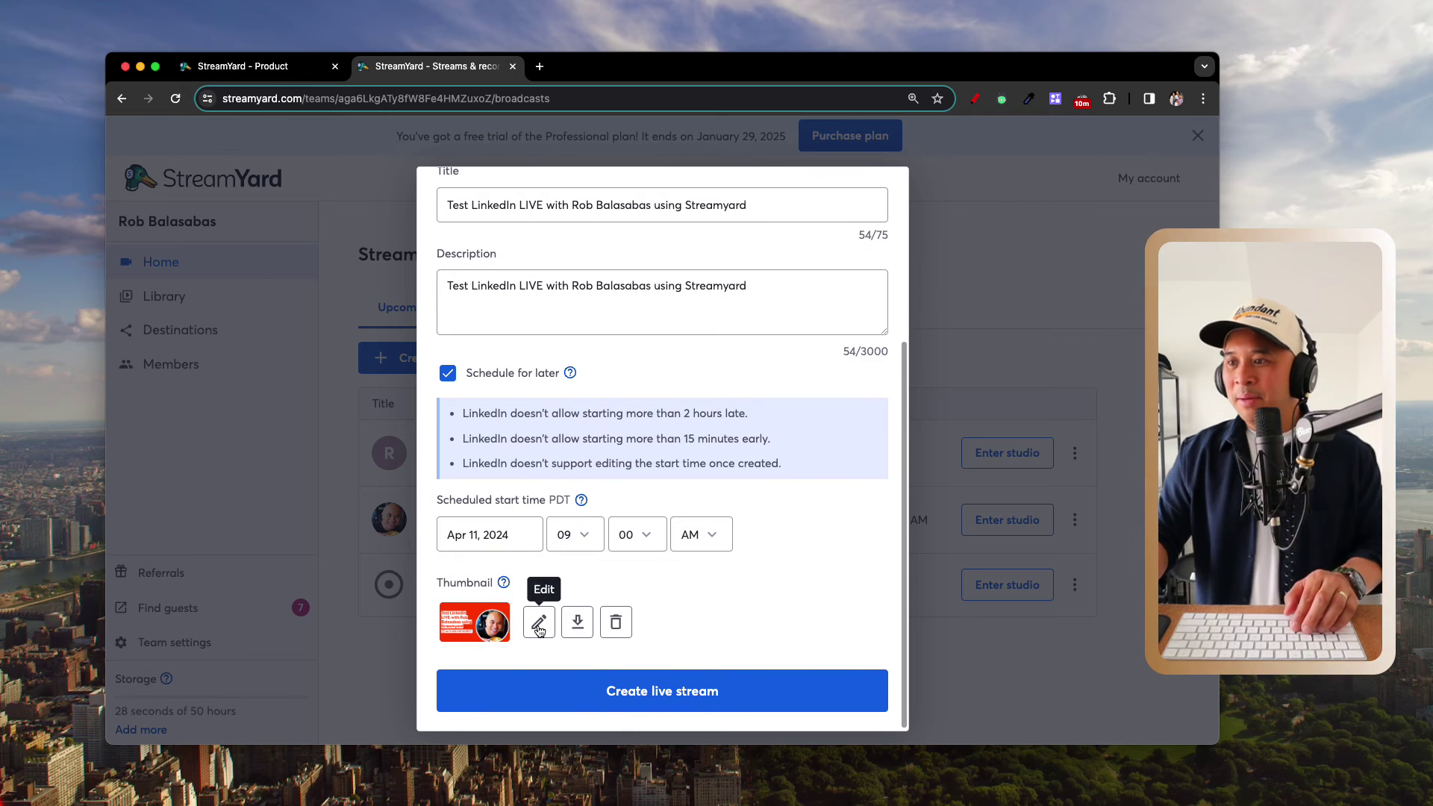
{"action": "scroll", "coordinate": [539, 631], "scroll_direction": "up", "scroll_amount": 5}
{"action": "scroll", "coordinate": [663, 717], "scroll_direction": "down", "scroll_amount": 5}
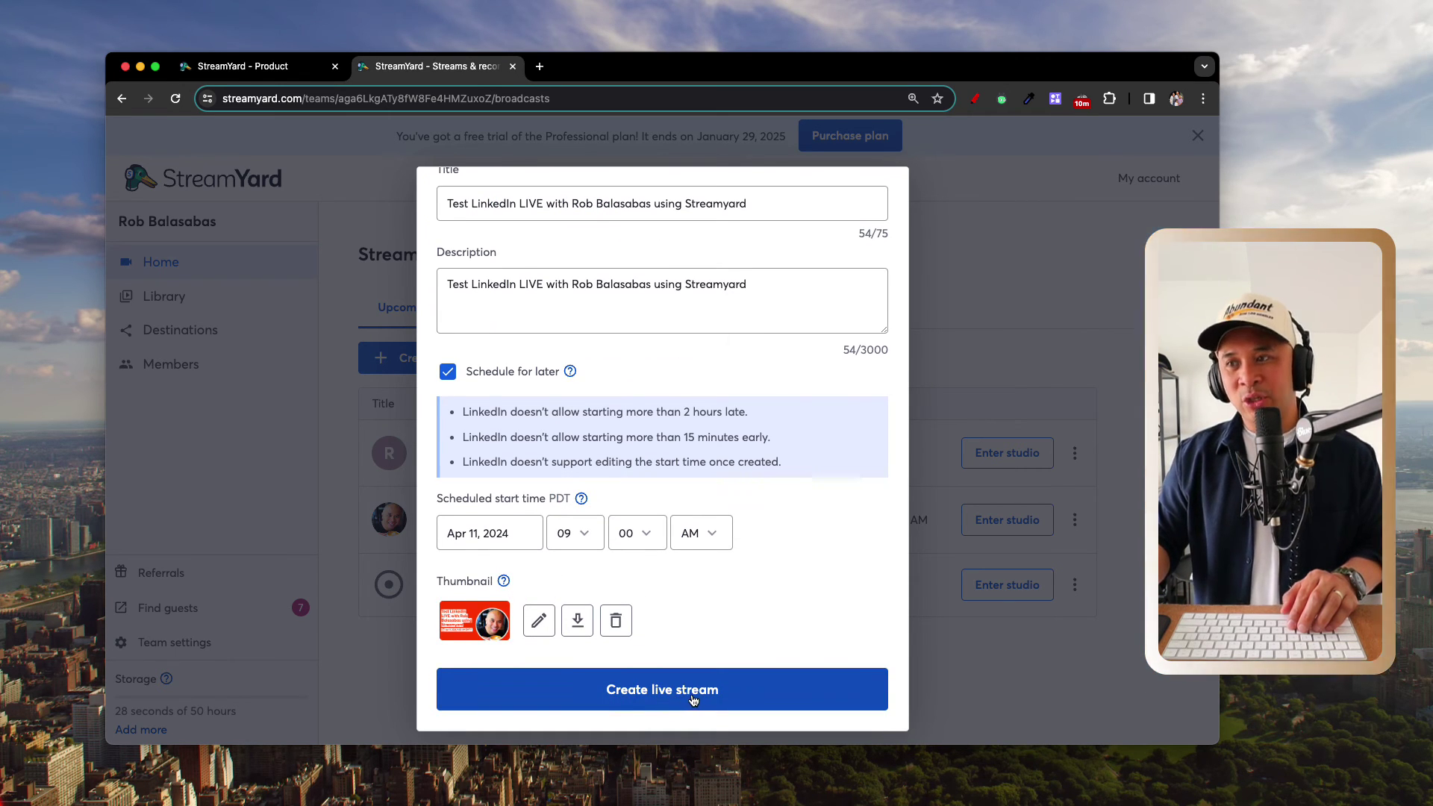
{"action": "scroll", "coordinate": [696, 675], "scroll_direction": "up", "scroll_amount": 5}
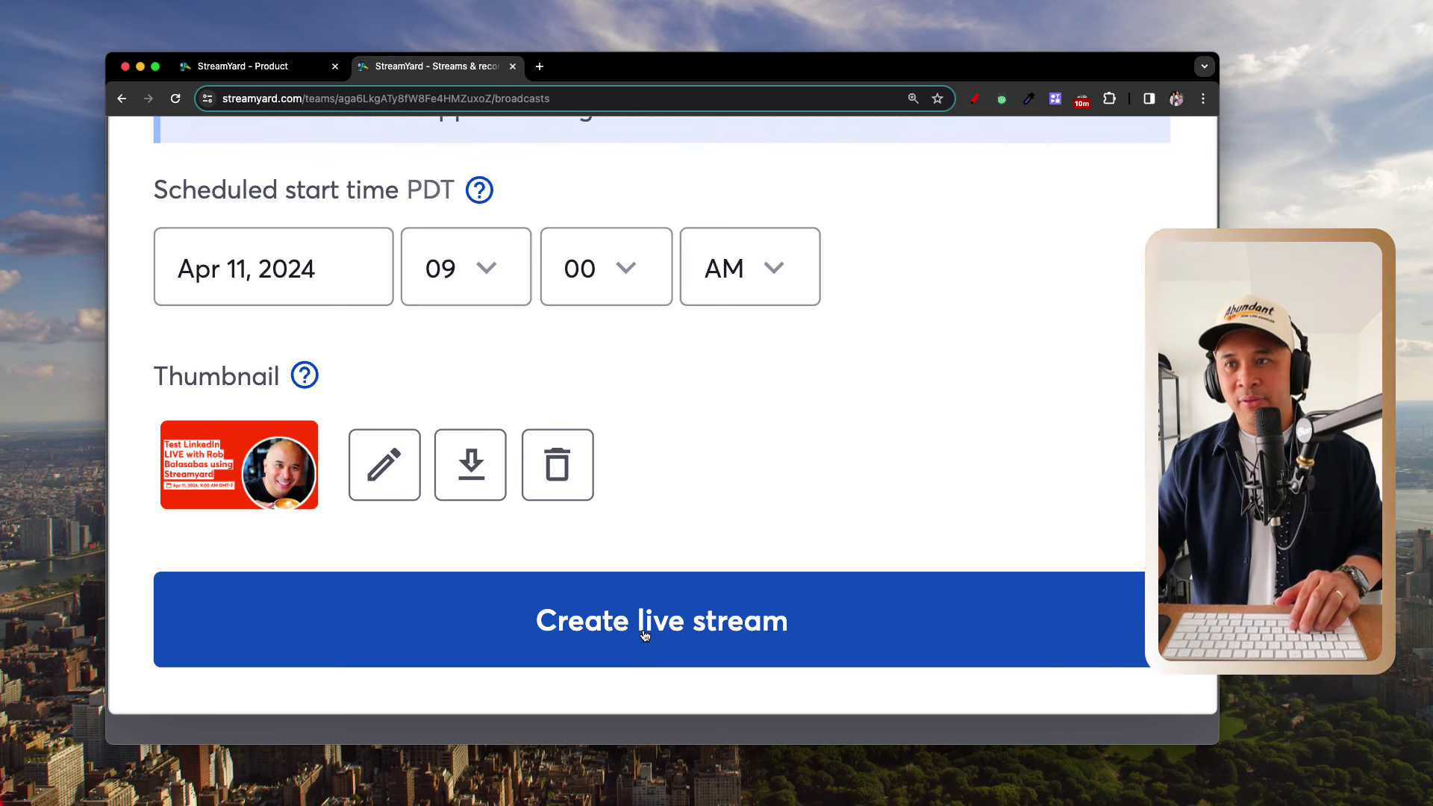
{"action": "scroll", "coordinate": [645, 634], "scroll_direction": "down", "scroll_amount": 5}
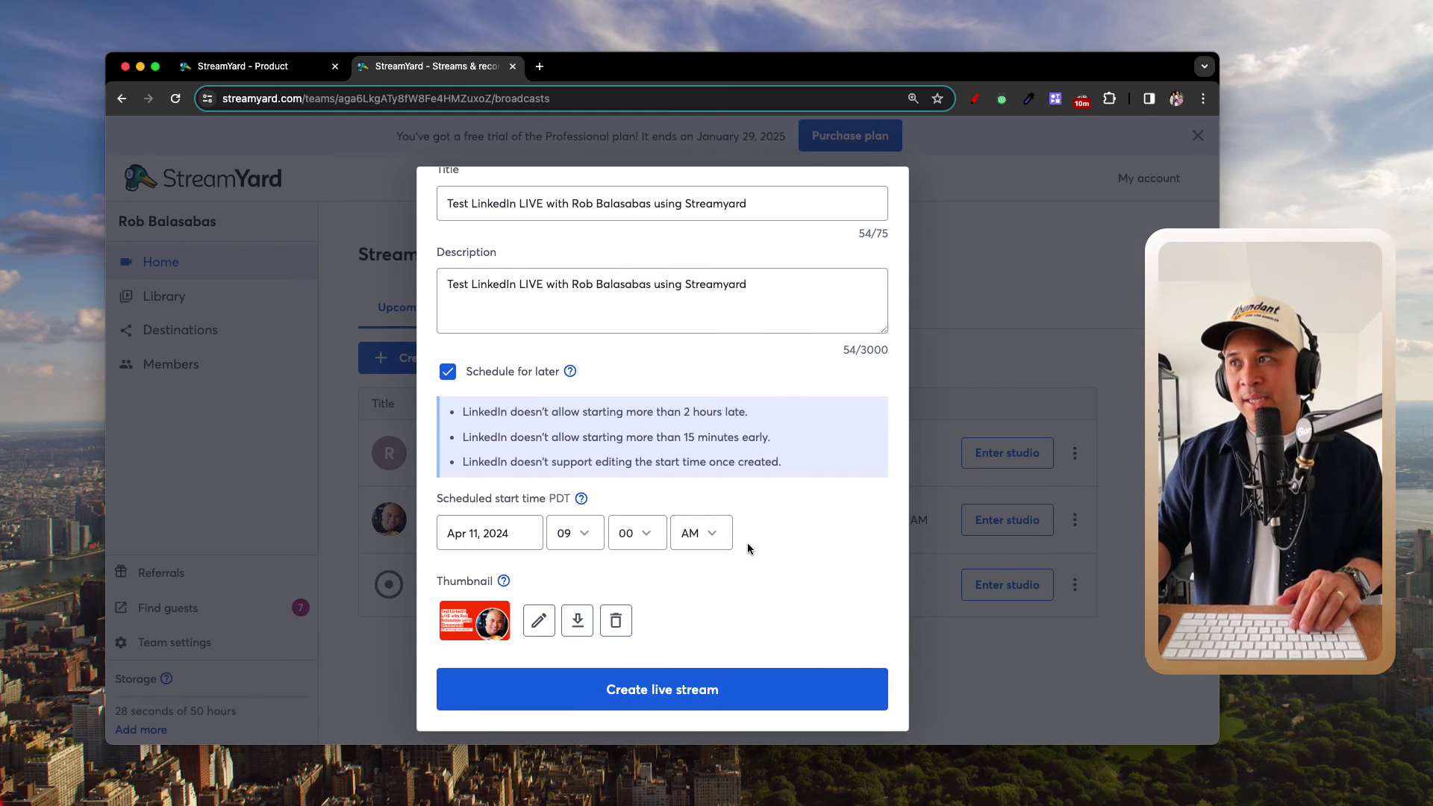
{"action": "scroll", "coordinate": [746, 543], "scroll_direction": "up", "scroll_amount": 4}
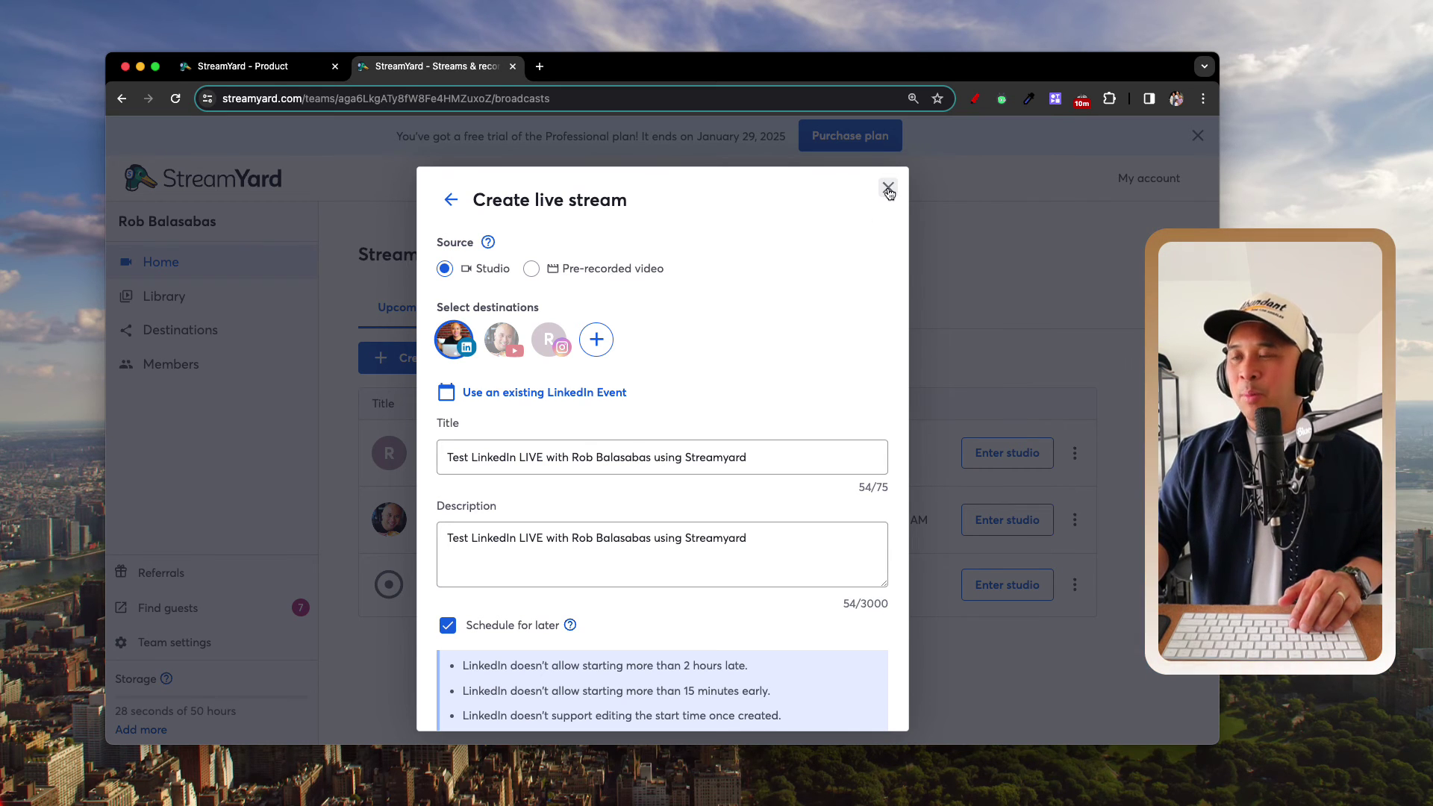
{"action": "scroll", "coordinate": [717, 433], "scroll_direction": "down", "scroll_amount": 1}
{"action": "scroll", "coordinate": [745, 419], "scroll_direction": "up", "scroll_amount": 1}
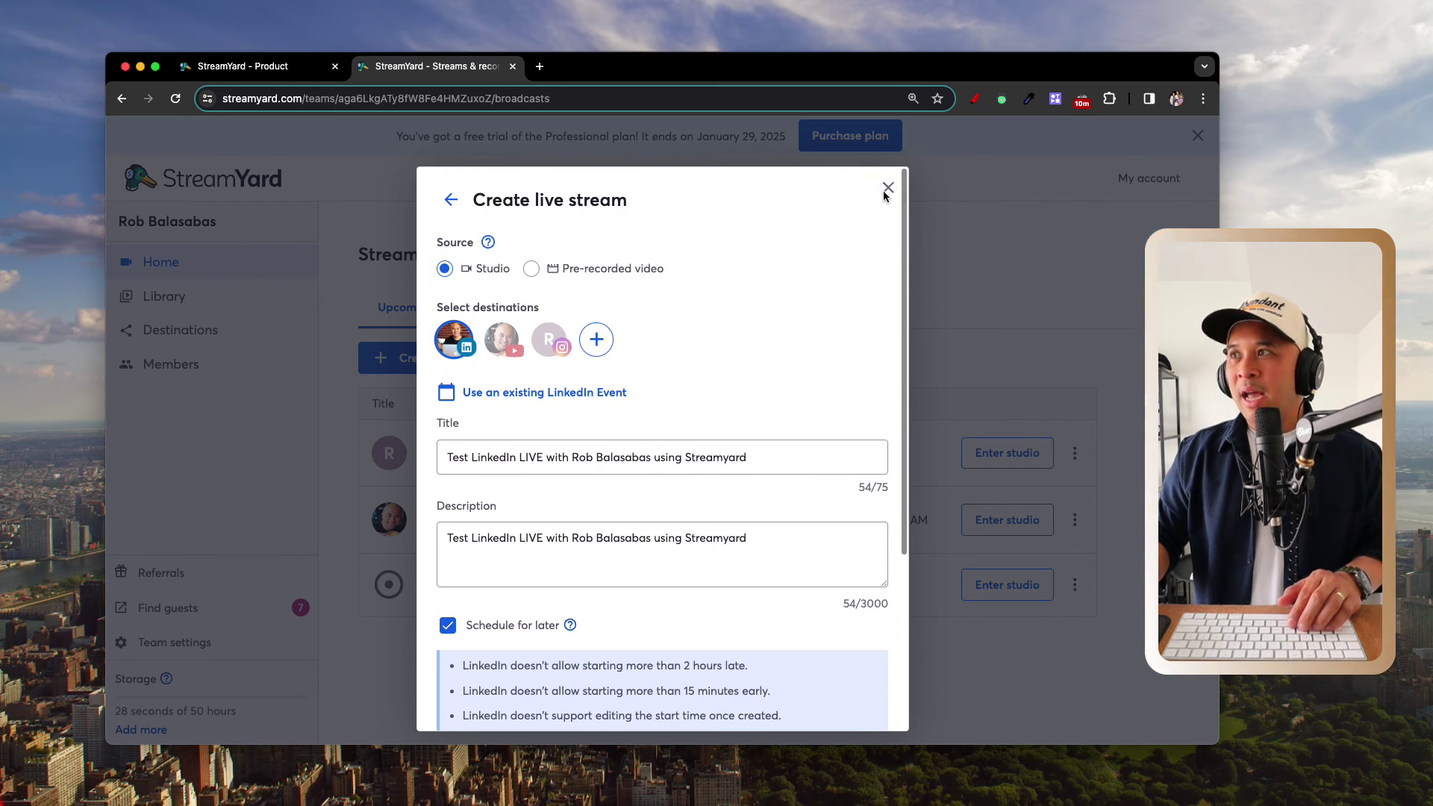
{"action": "left_click", "coordinate": [887, 189]}
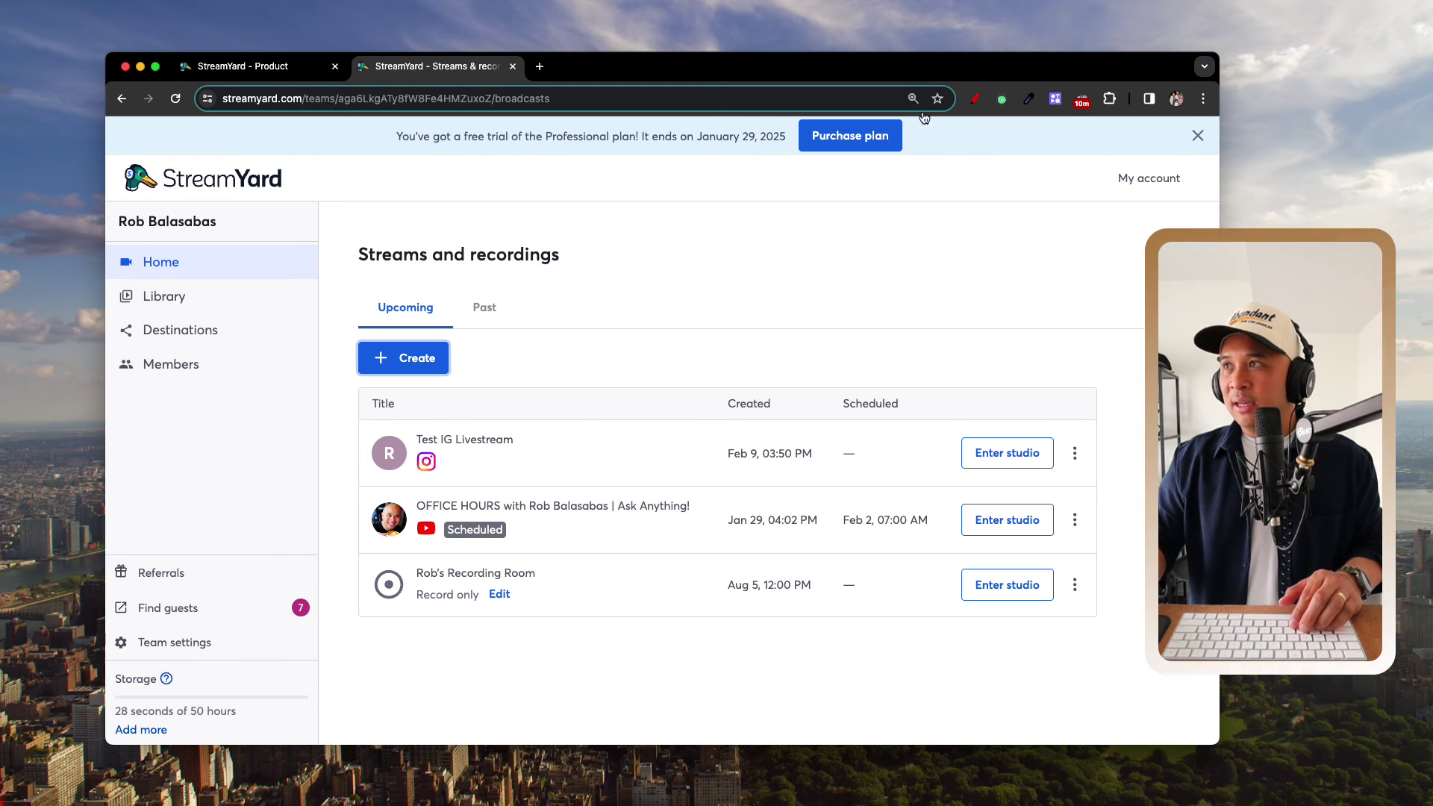
Step: Circle the OFFICE HOURS row, then enter its studio for the camera and mic check
{"action": "left_click", "coordinate": [974, 99]}
{"action": "mouse_move", "coordinate": [1094, 484]}
{"action": "left_mouse_down"}
{"action": "mouse_move", "coordinate": [371, 494]}
{"action": "mouse_move", "coordinate": [403, 566]}
{"action": "mouse_move", "coordinate": [1050, 547]}
{"action": "mouse_move", "coordinate": [1134, 507]}
{"action": "left_mouse_up"}
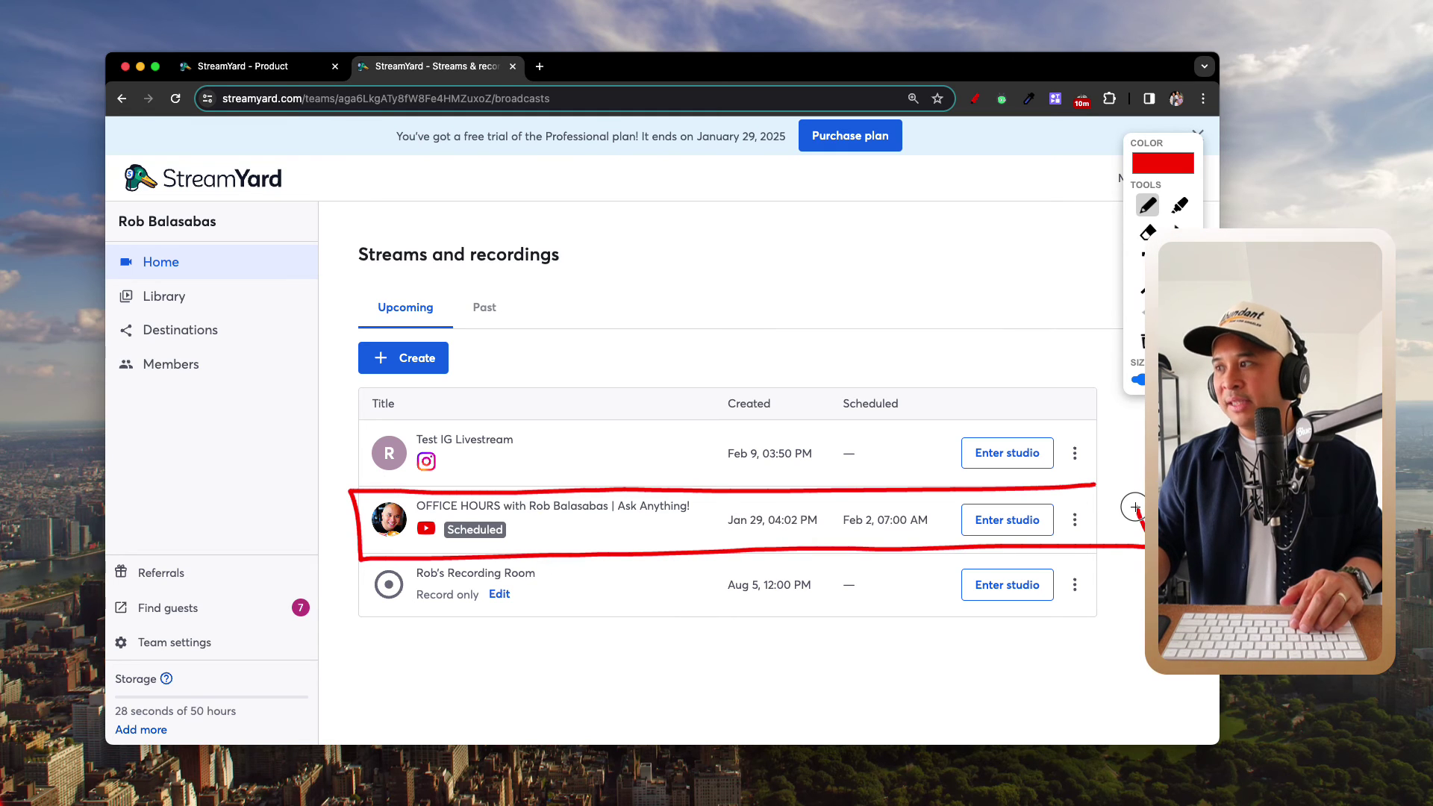
{"action": "key", "text": "Escape"}
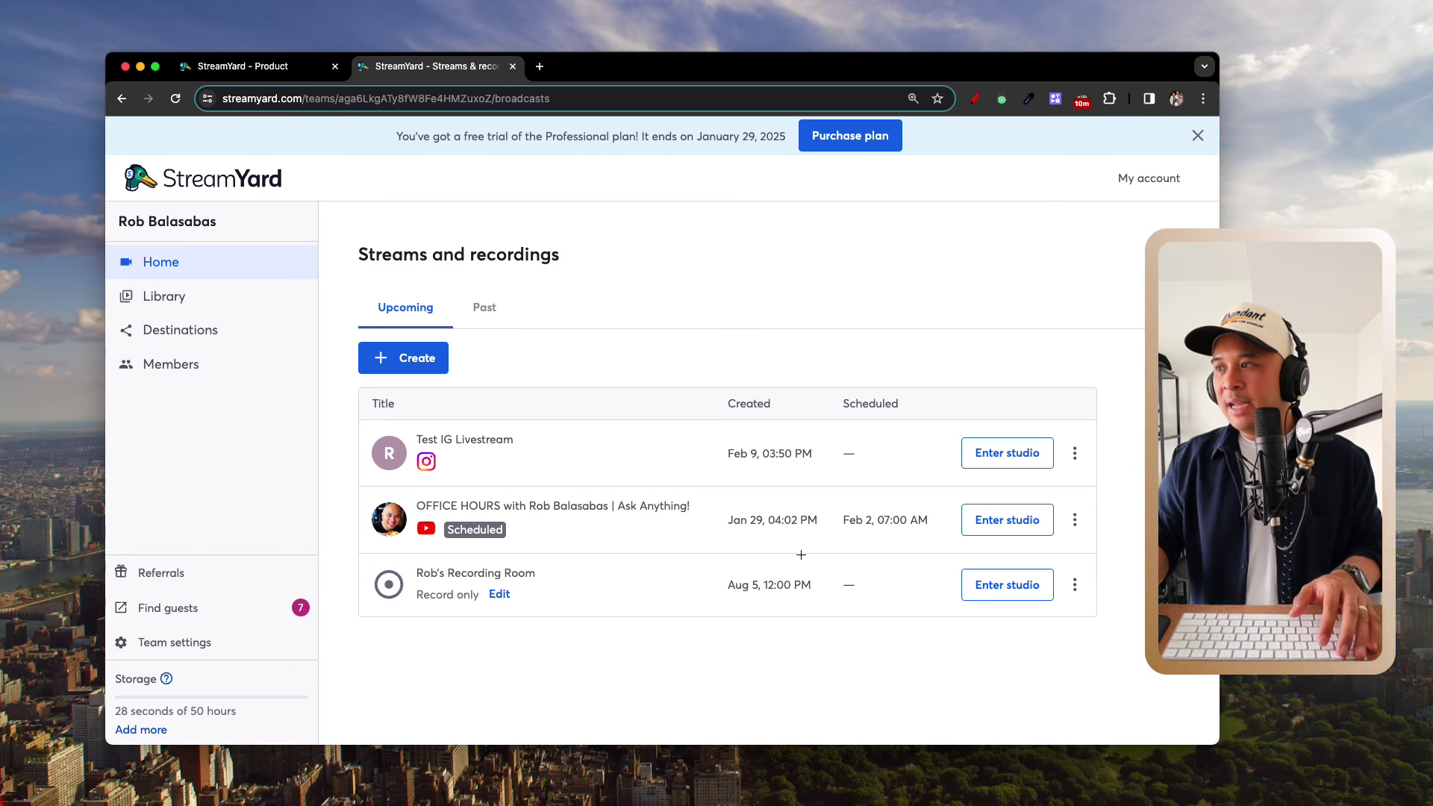
{"action": "left_click", "coordinate": [986, 526]}
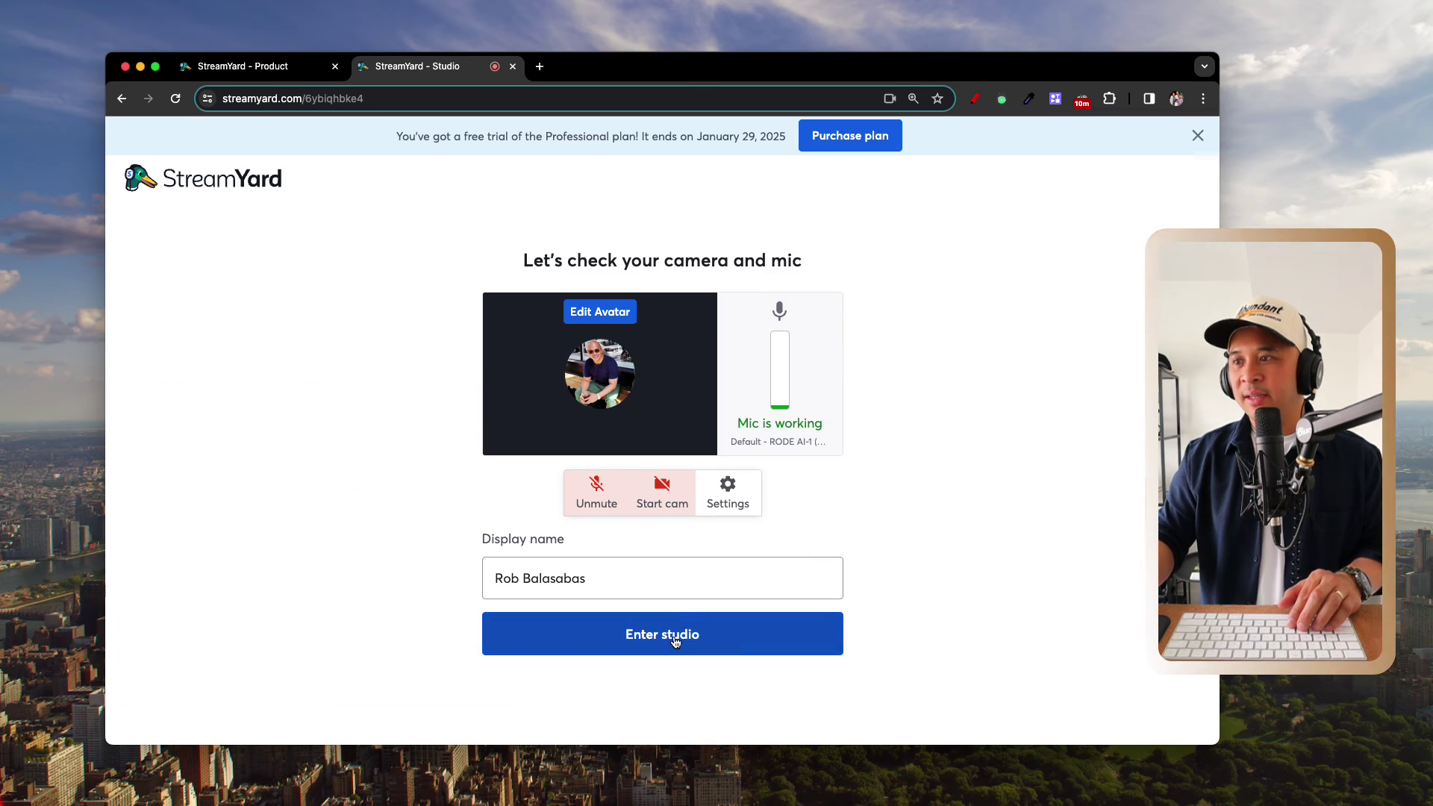
Step: Enter the OFFICE HOURS studio backstage, muted with the camera briefly tested and left off, at normal page zoom
{"action": "left_click", "coordinate": [675, 641]}
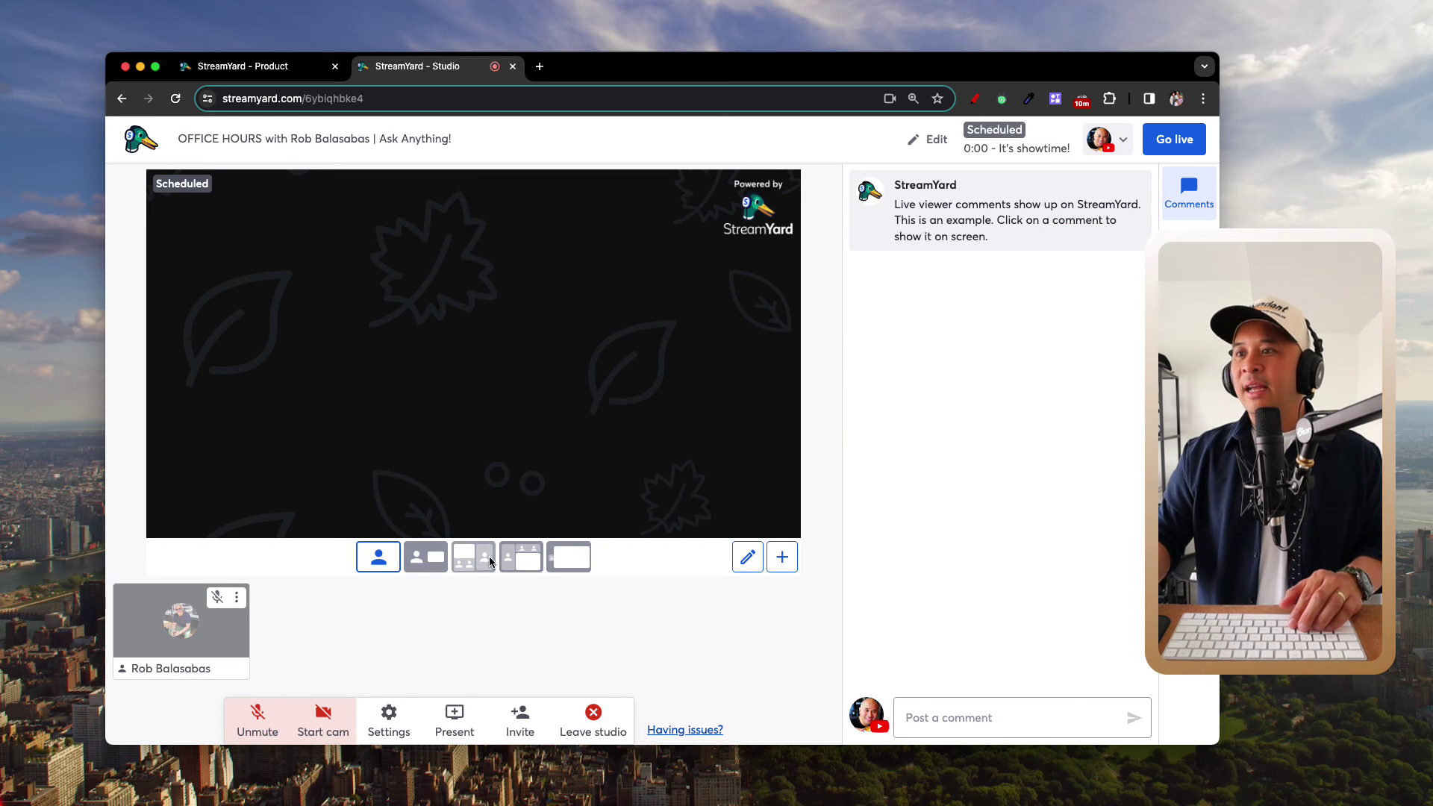
{"action": "left_click", "coordinate": [382, 549]}
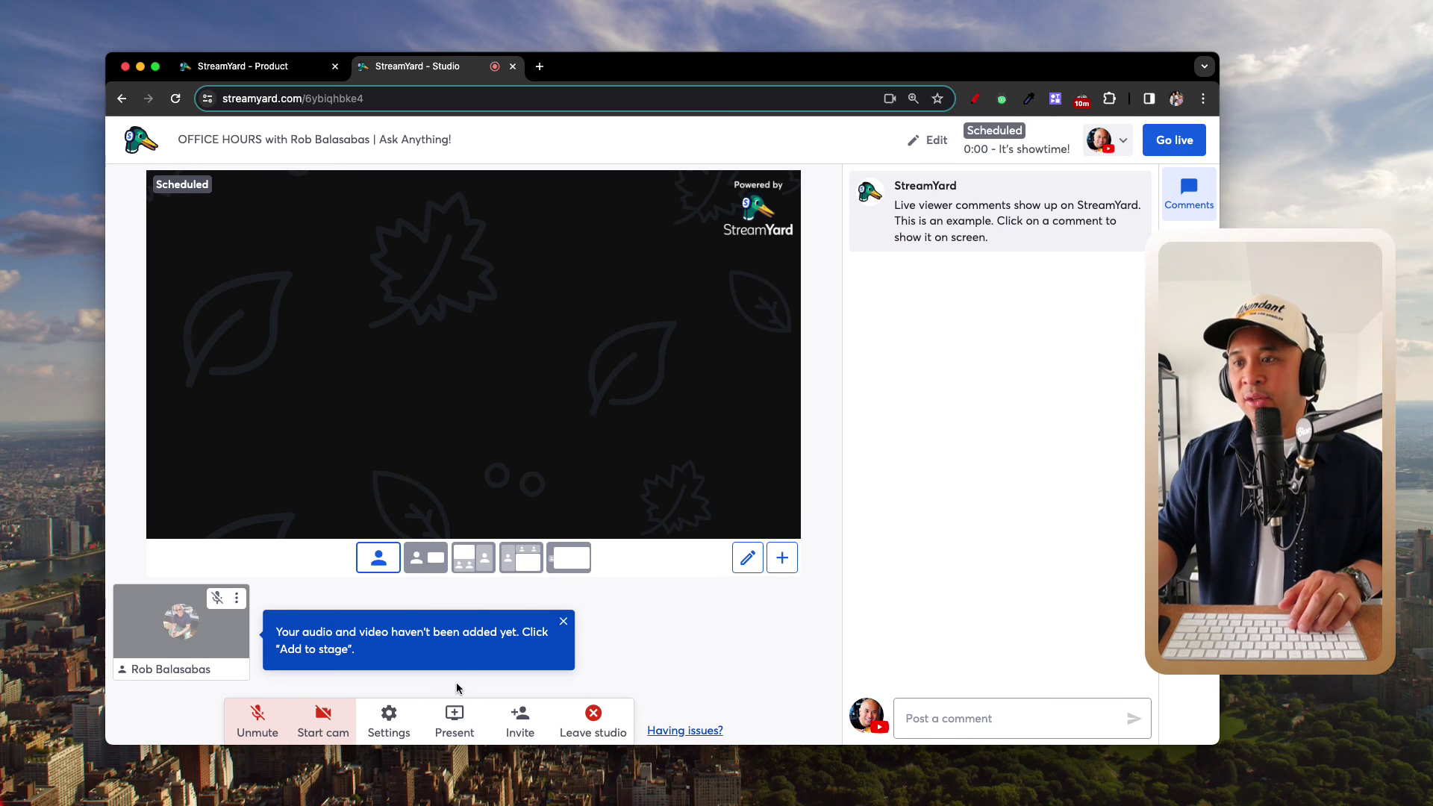
{"action": "left_click", "coordinate": [319, 728]}
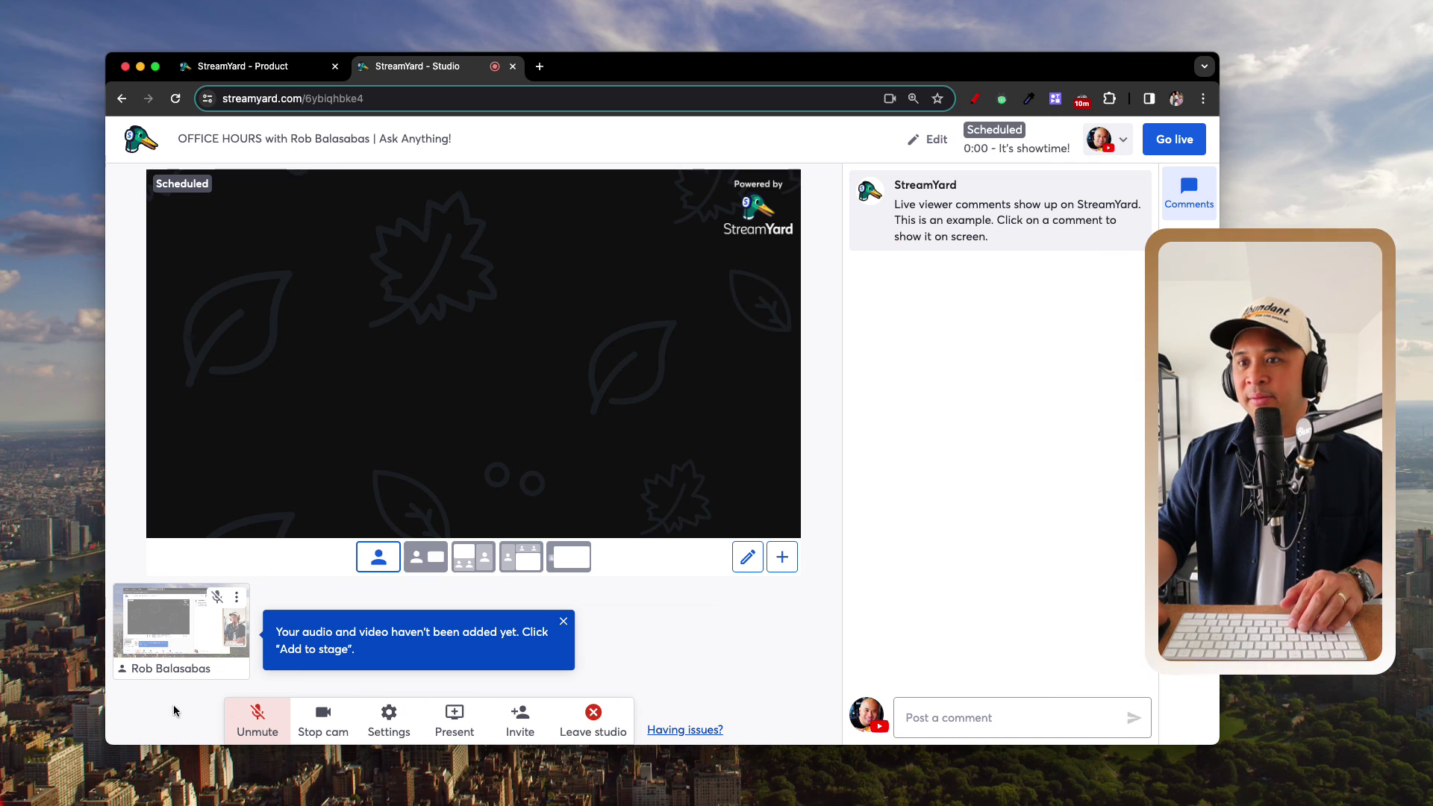
{"action": "left_click", "coordinate": [319, 733]}
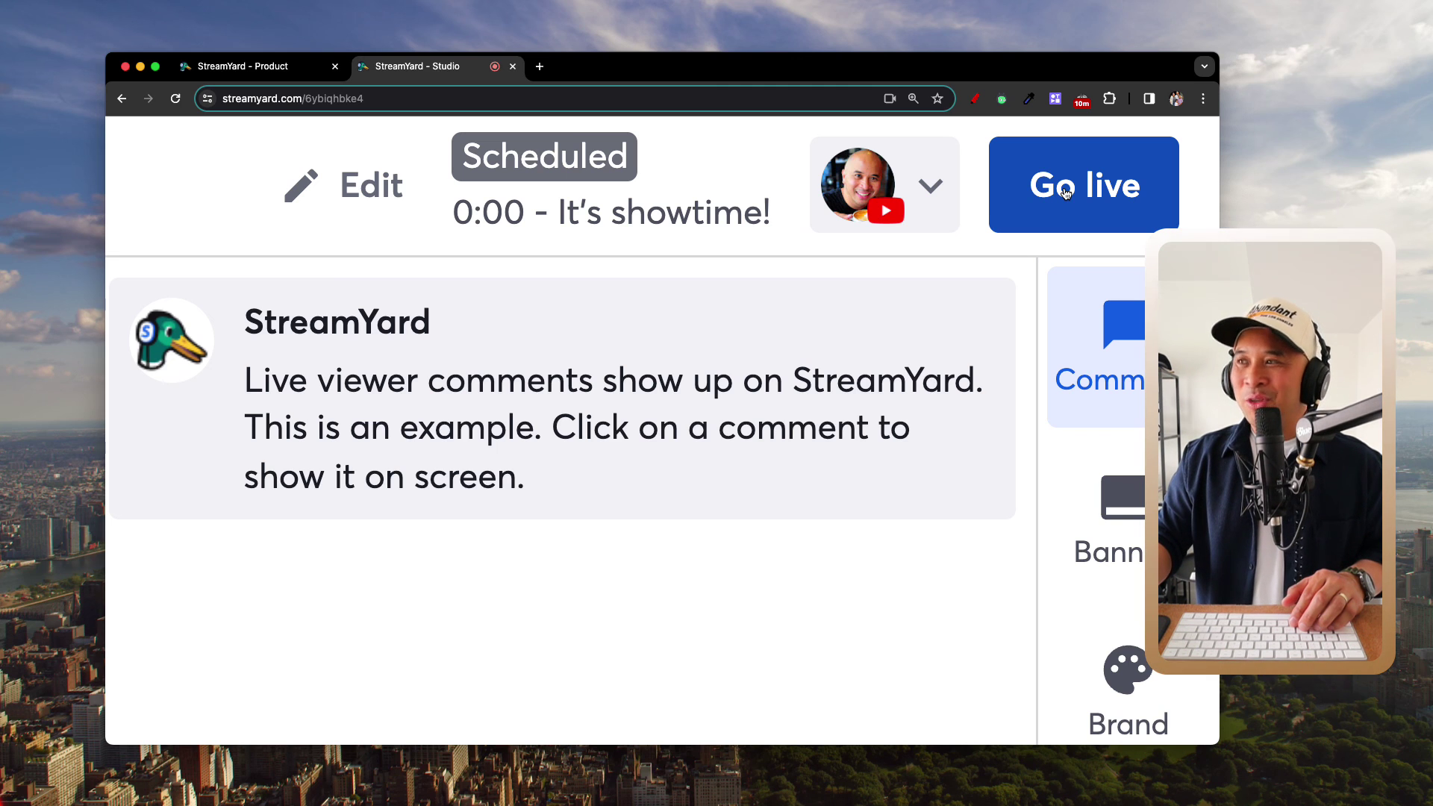
{"action": "key", "text": "super+0"}
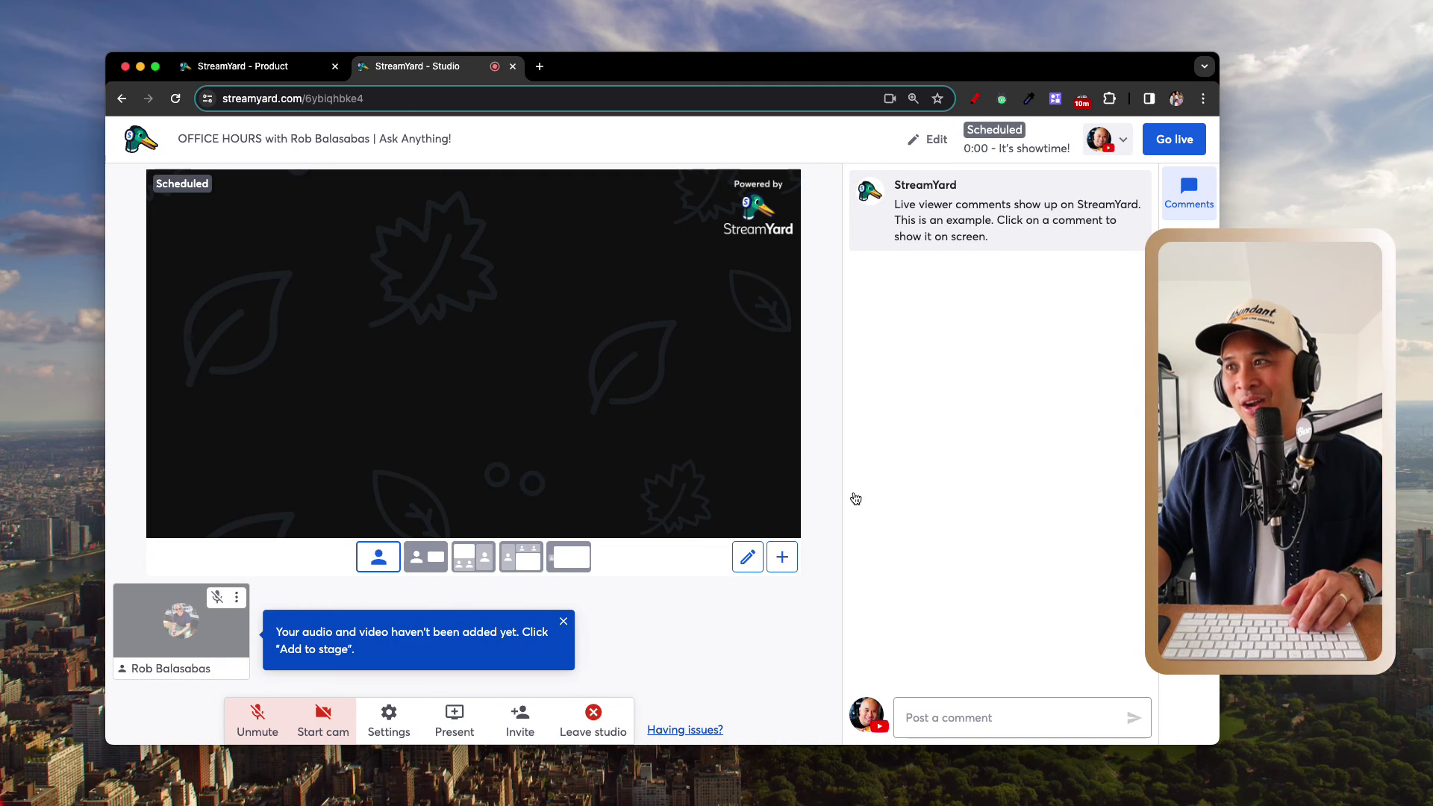